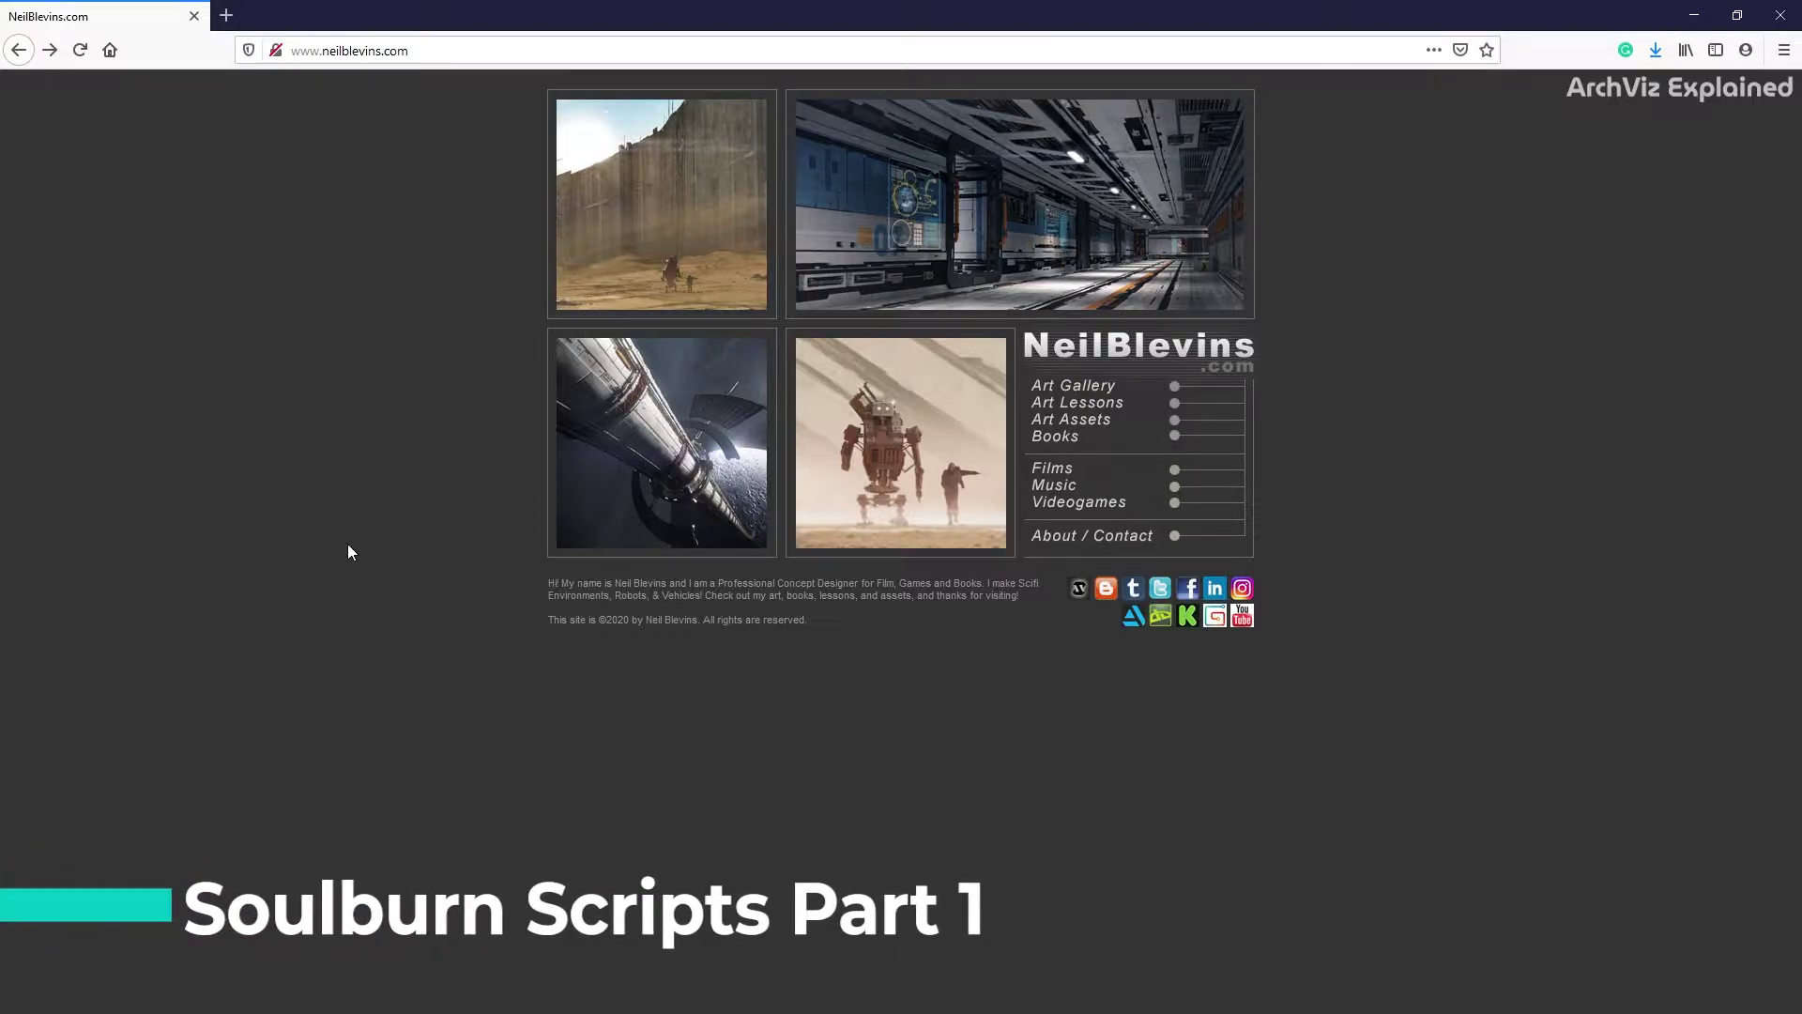
Download SoulburnScriptsPack_3dsMax_v111_R2013toR2021.zip from the SoulburnScripts for 3dsmax page into Downloads.
{"action": "left_click", "coordinate": [1091, 429]}
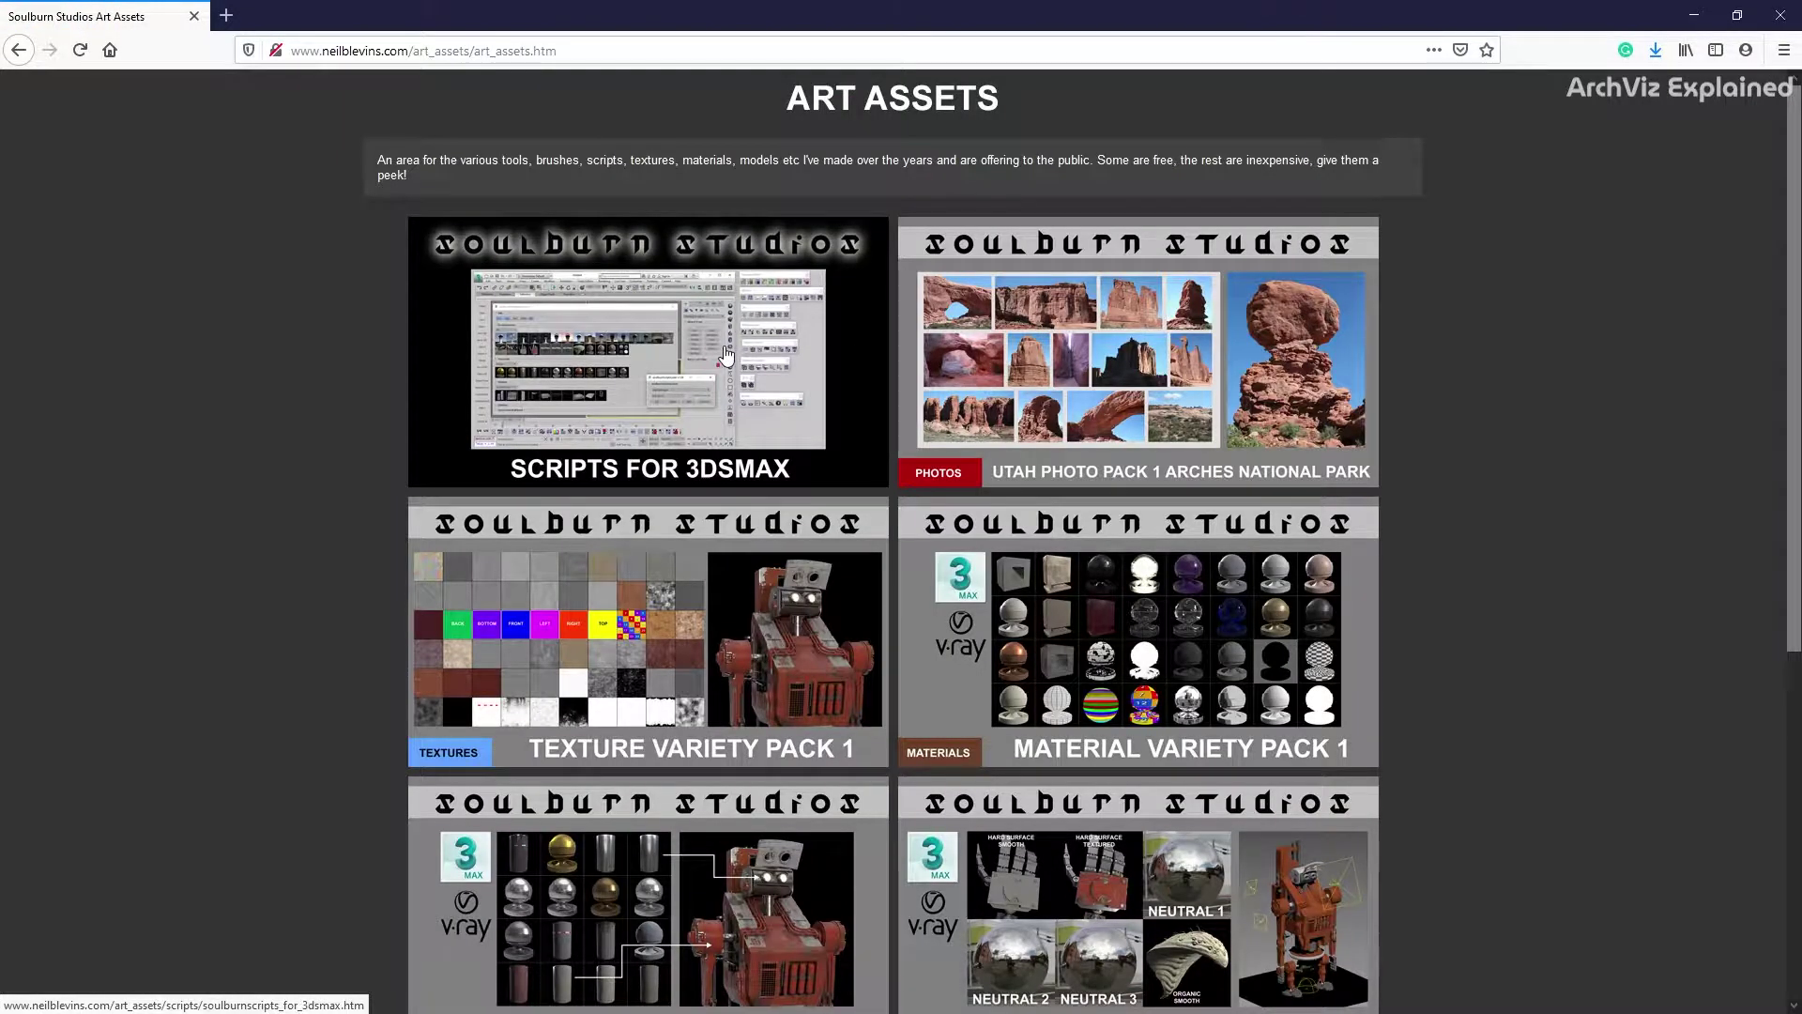
{"action": "left_click", "coordinate": [725, 354]}
{"action": "scroll", "coordinate": [646, 453], "scroll_direction": "down", "scroll_amount": 7}
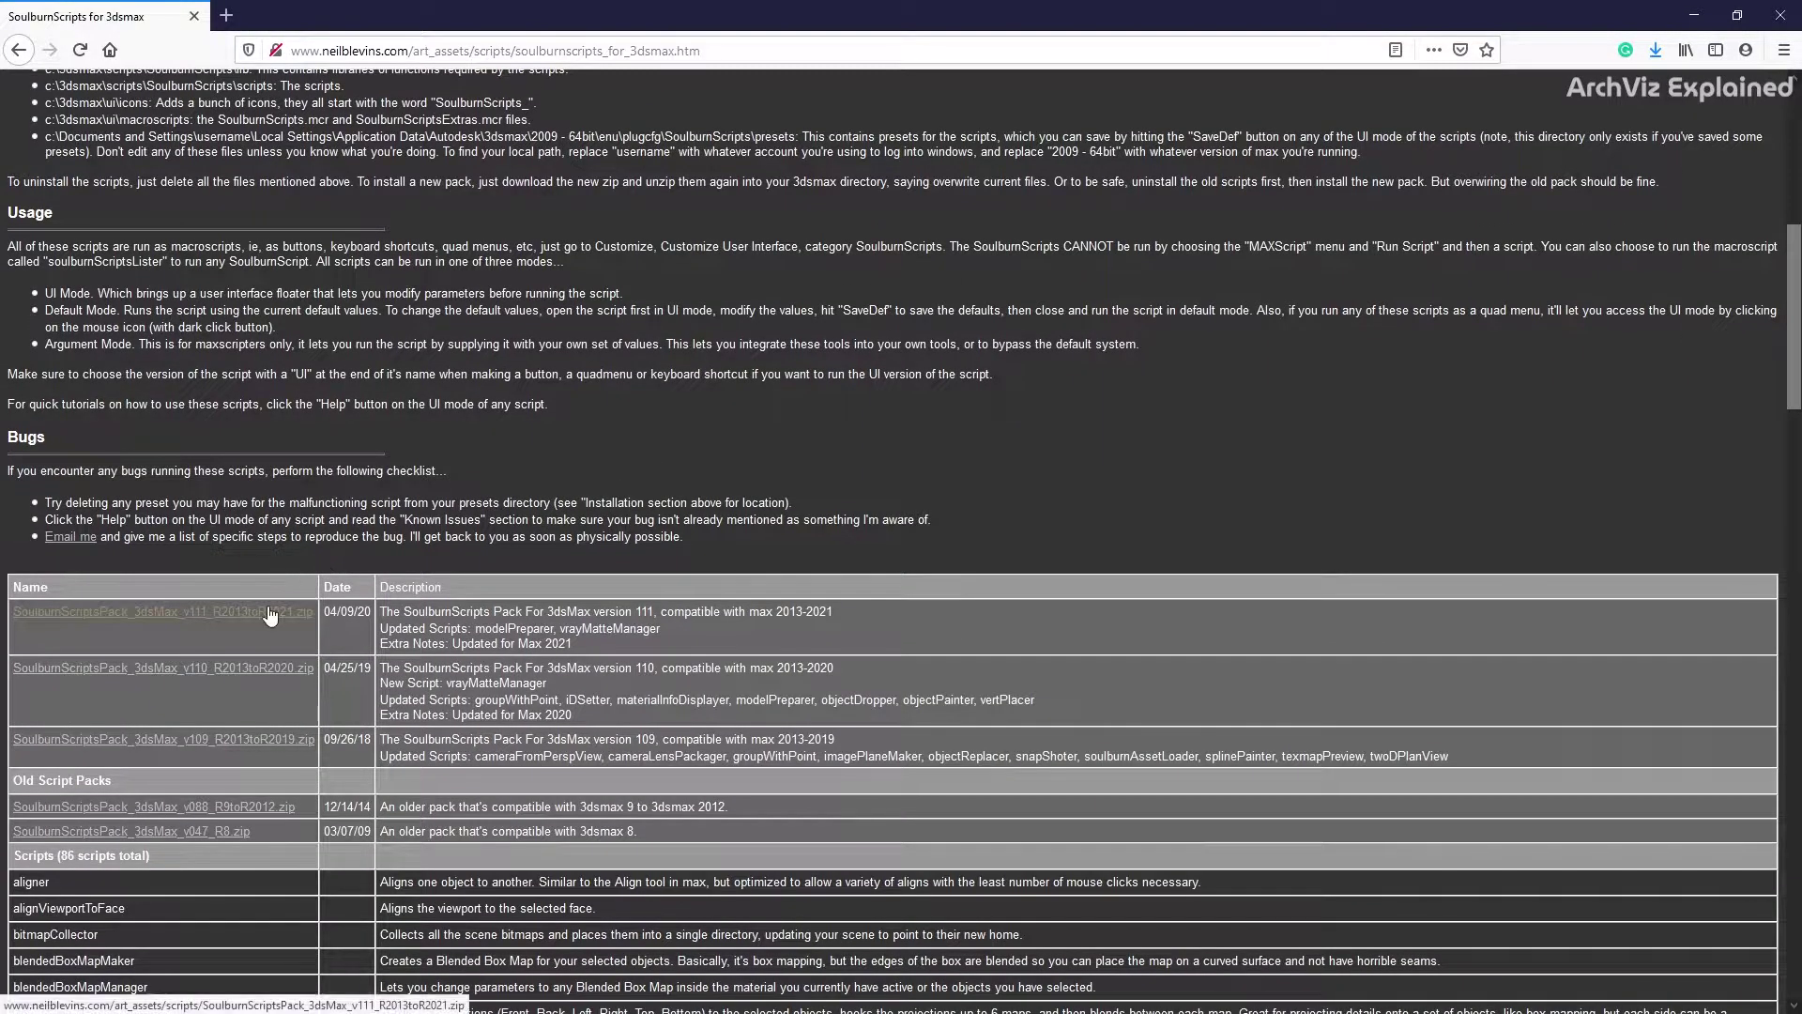
{"action": "left_click", "coordinate": [272, 617]}
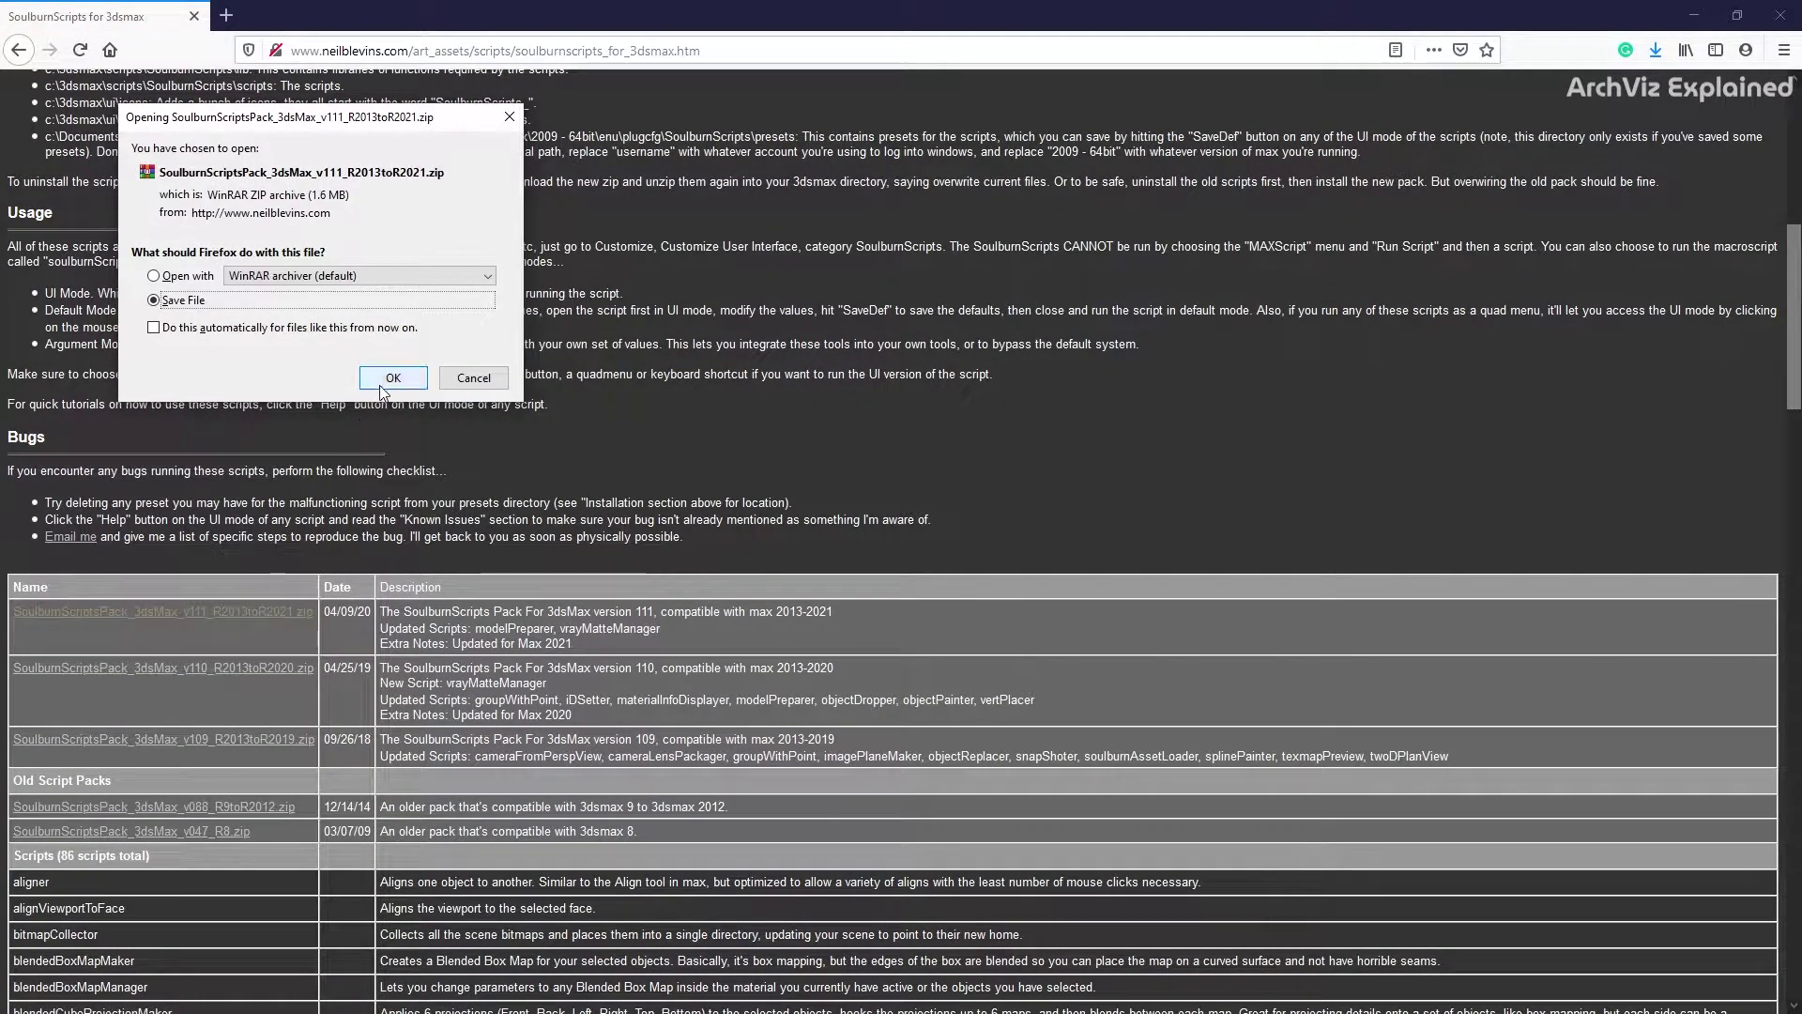
{"action": "left_click", "coordinate": [381, 385]}
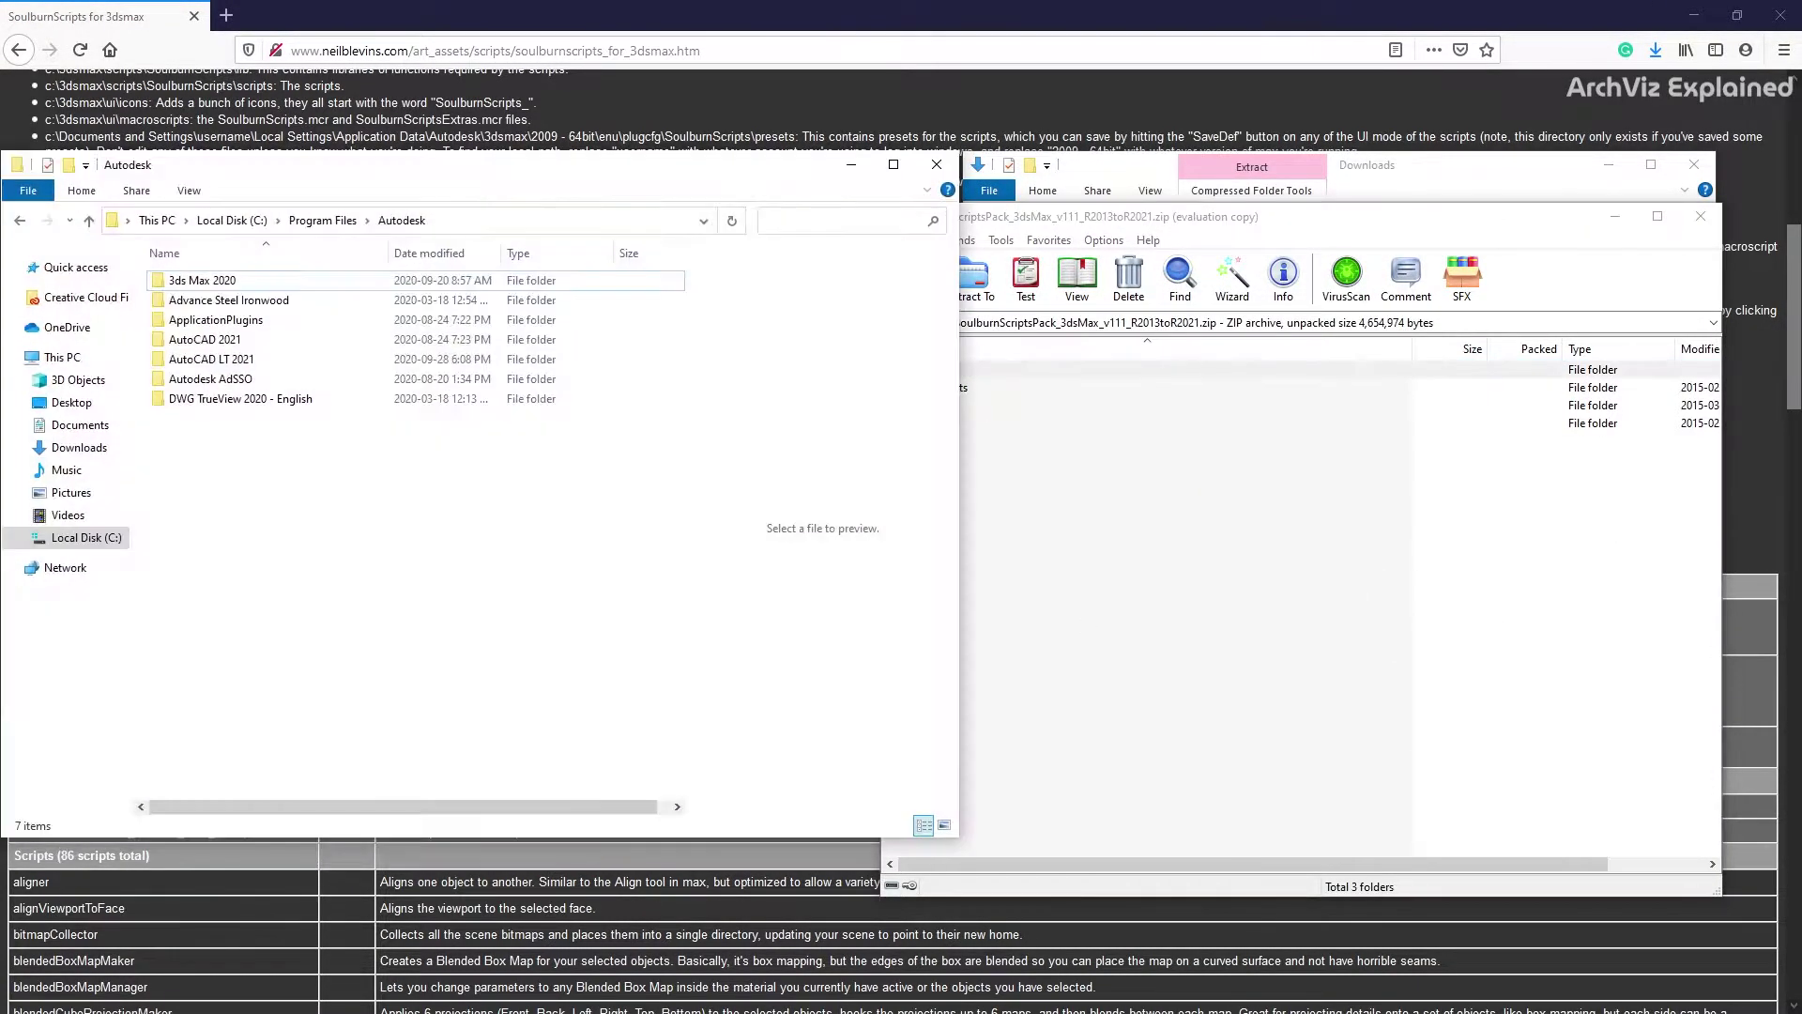
Copy the MacroScripts, scripts and UI_In folders from WinRAR into the 3ds Max 2020 folder, replacing existing files.
{"action": "left_click", "coordinate": [1177, 670]}
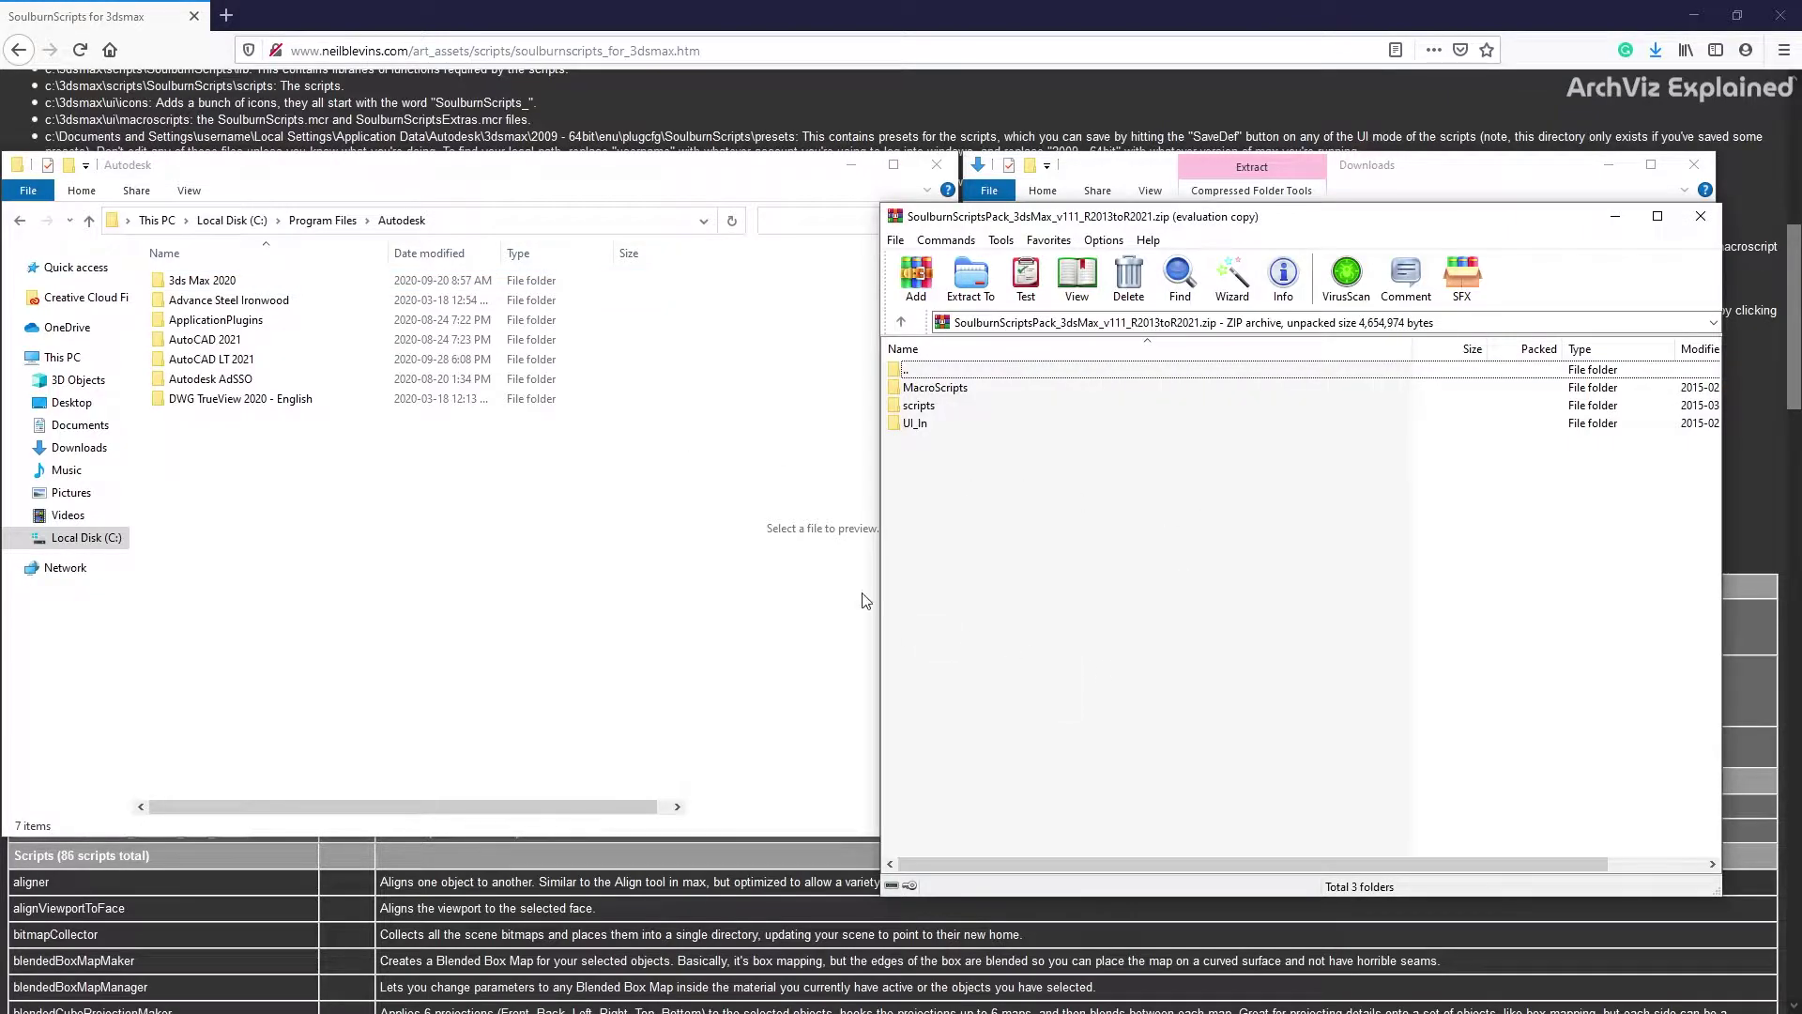
{"action": "left_click_drag", "start_coordinate": [1126, 216], "coordinate": [1196, 215]}
{"action": "double_click", "coordinate": [193, 281]}
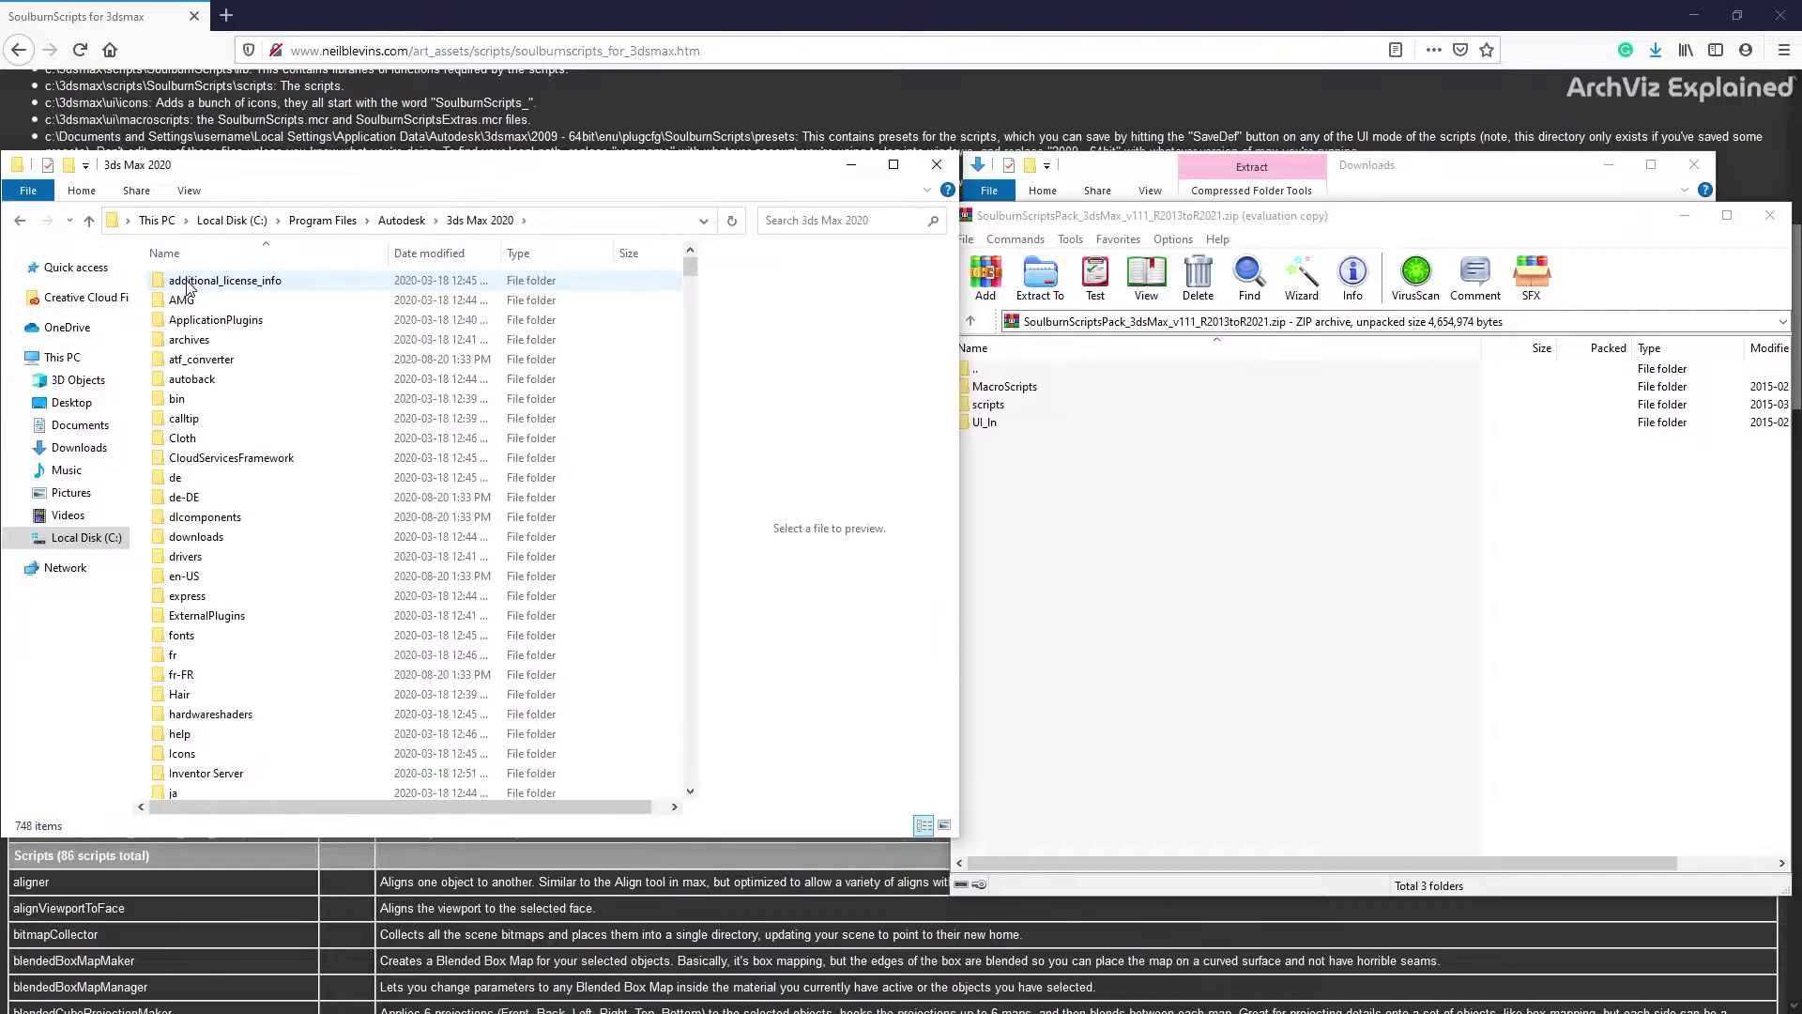
{"action": "left_click_drag", "start_coordinate": [983, 381], "coordinate": [787, 512]}
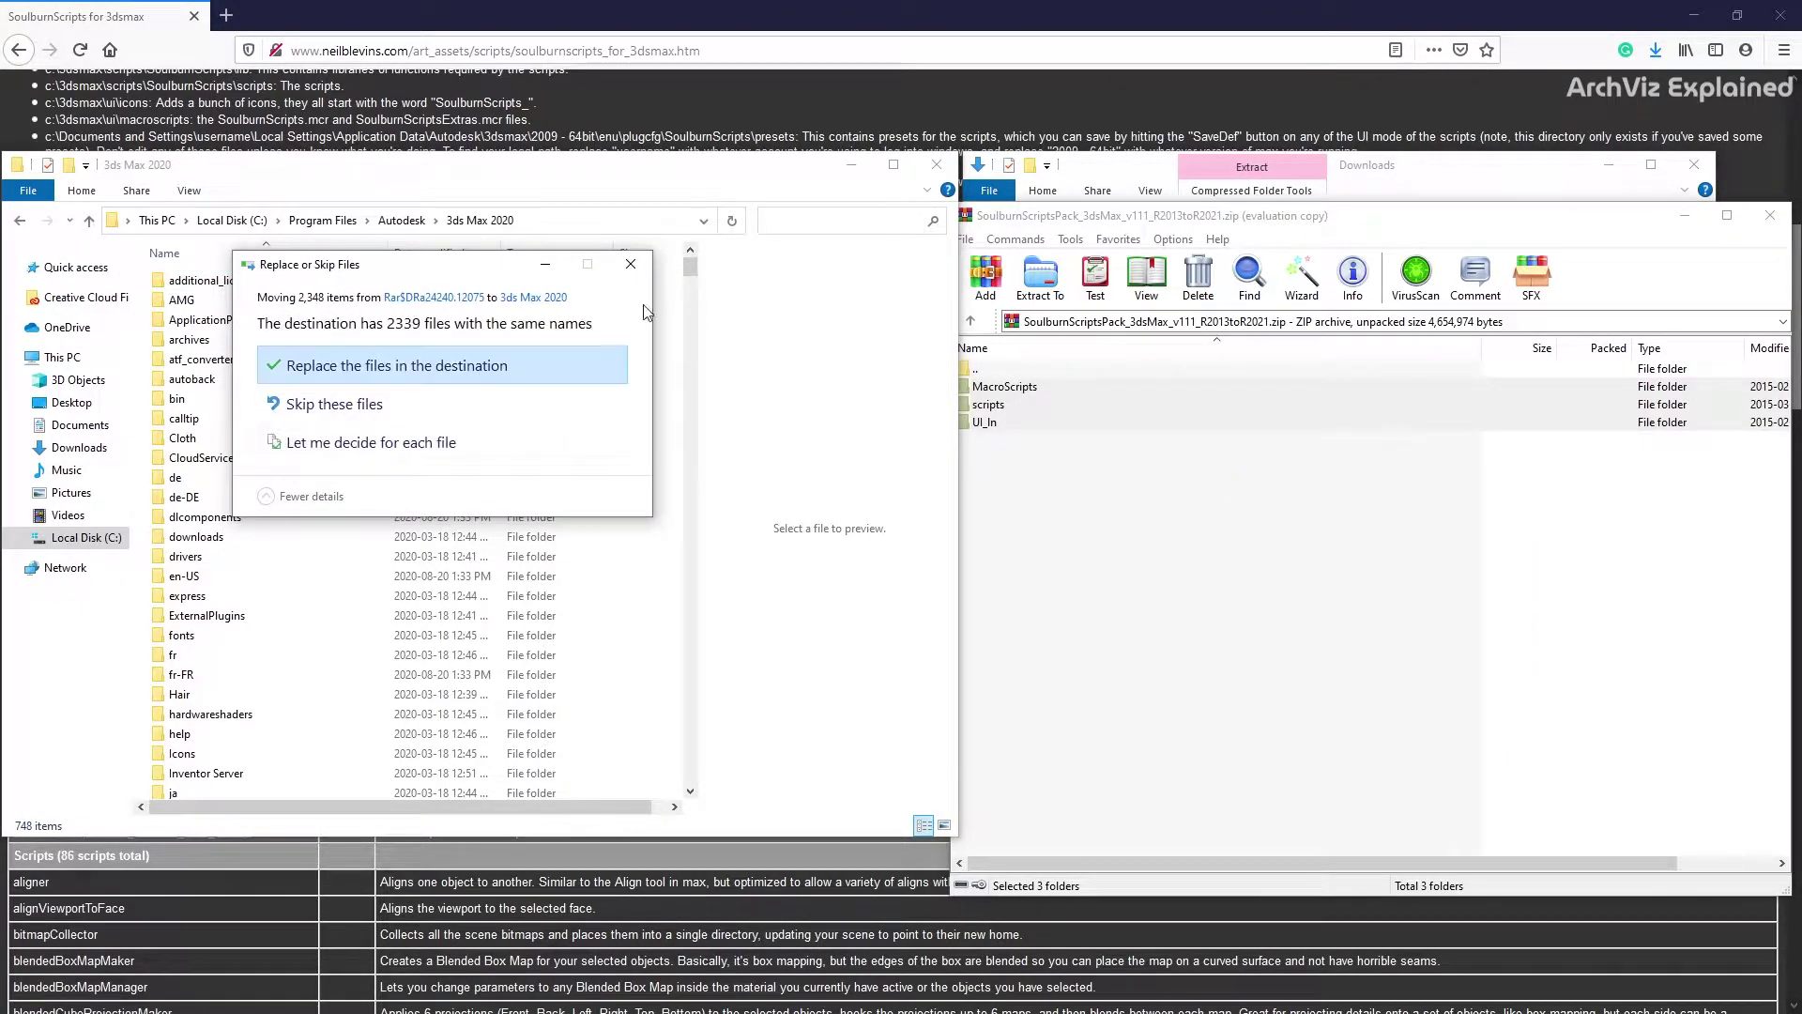
{"action": "left_click", "coordinate": [410, 365]}
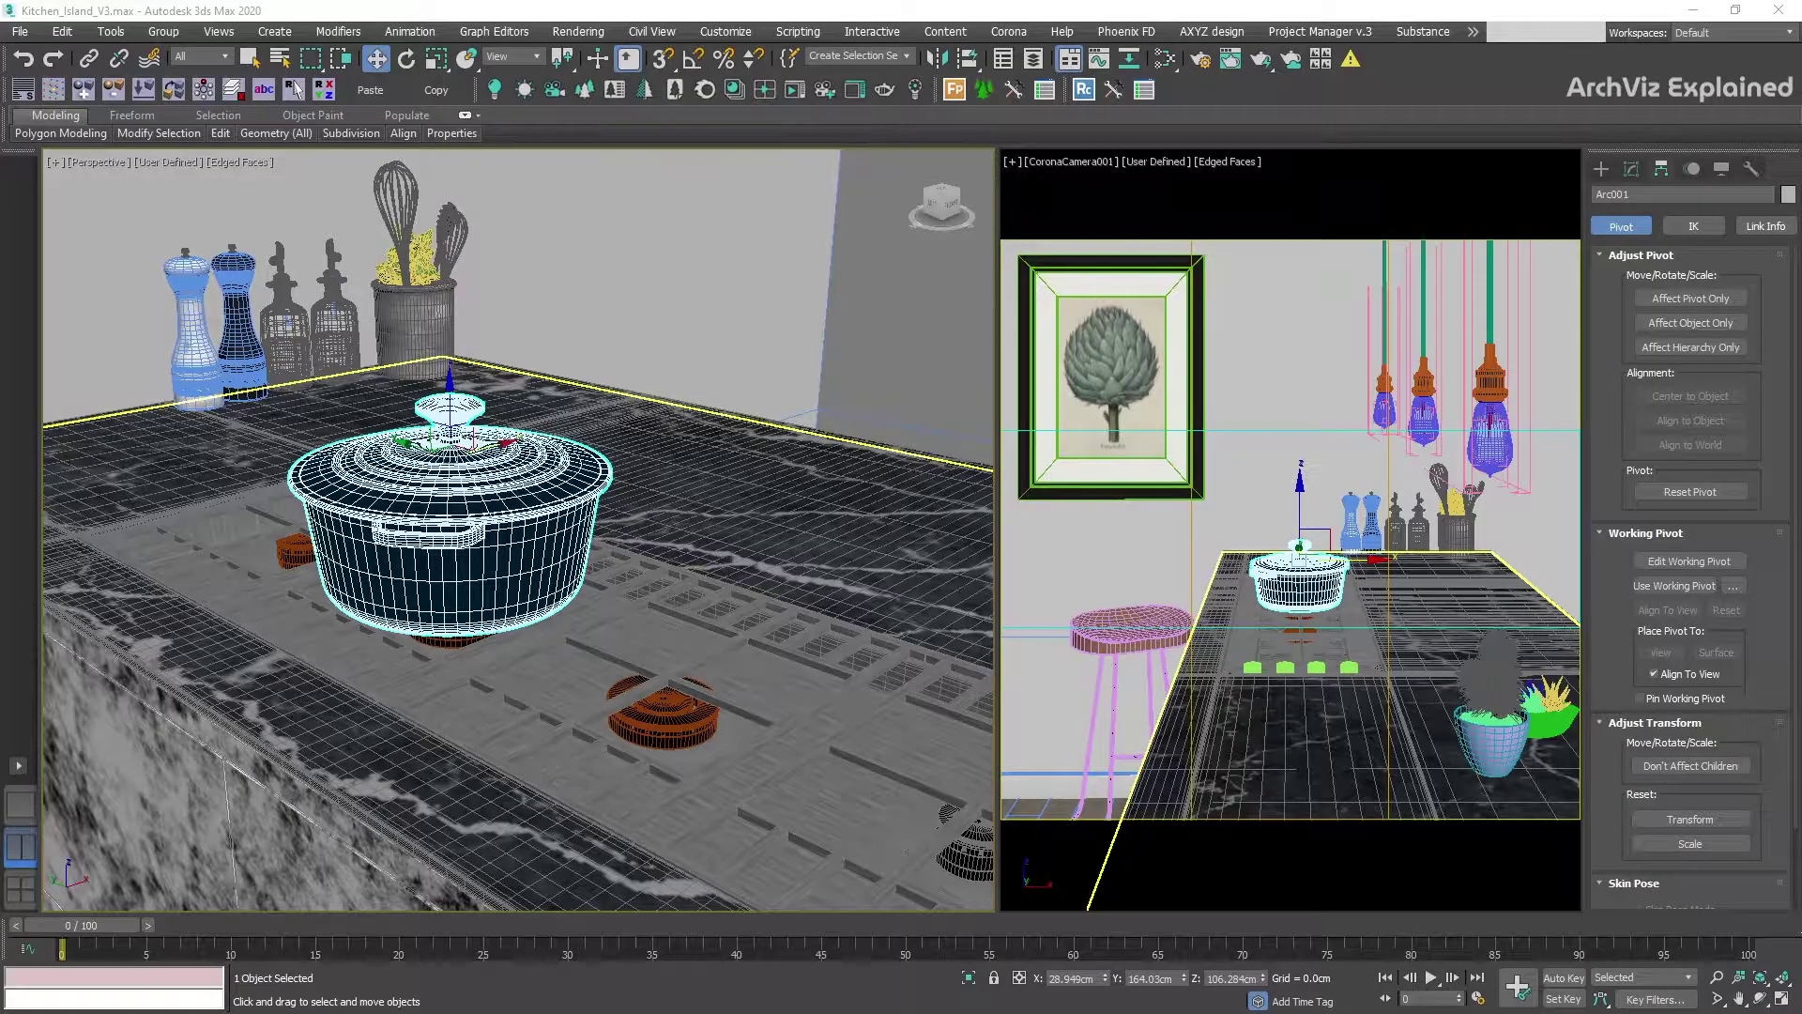
Create a new toolbar named Soulburn in Customize User Interface.
{"action": "right_click", "coordinate": [1220, 94]}
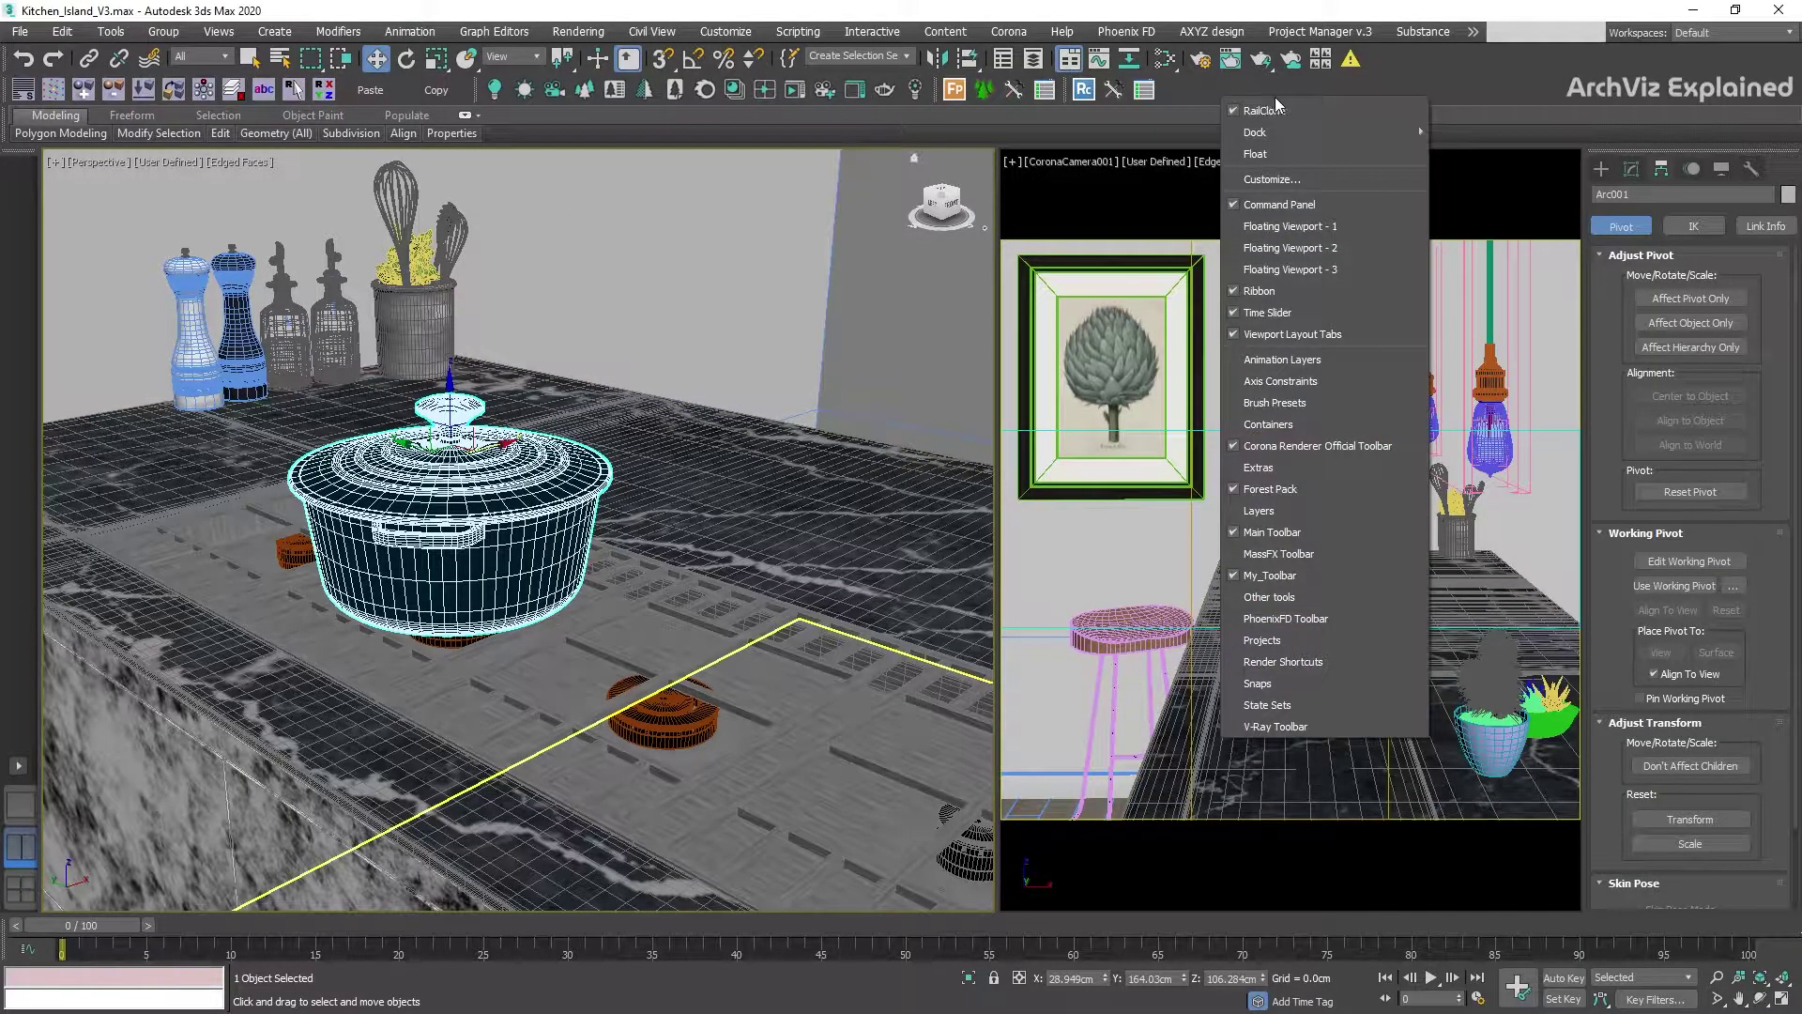
{"action": "left_click", "coordinate": [1298, 181]}
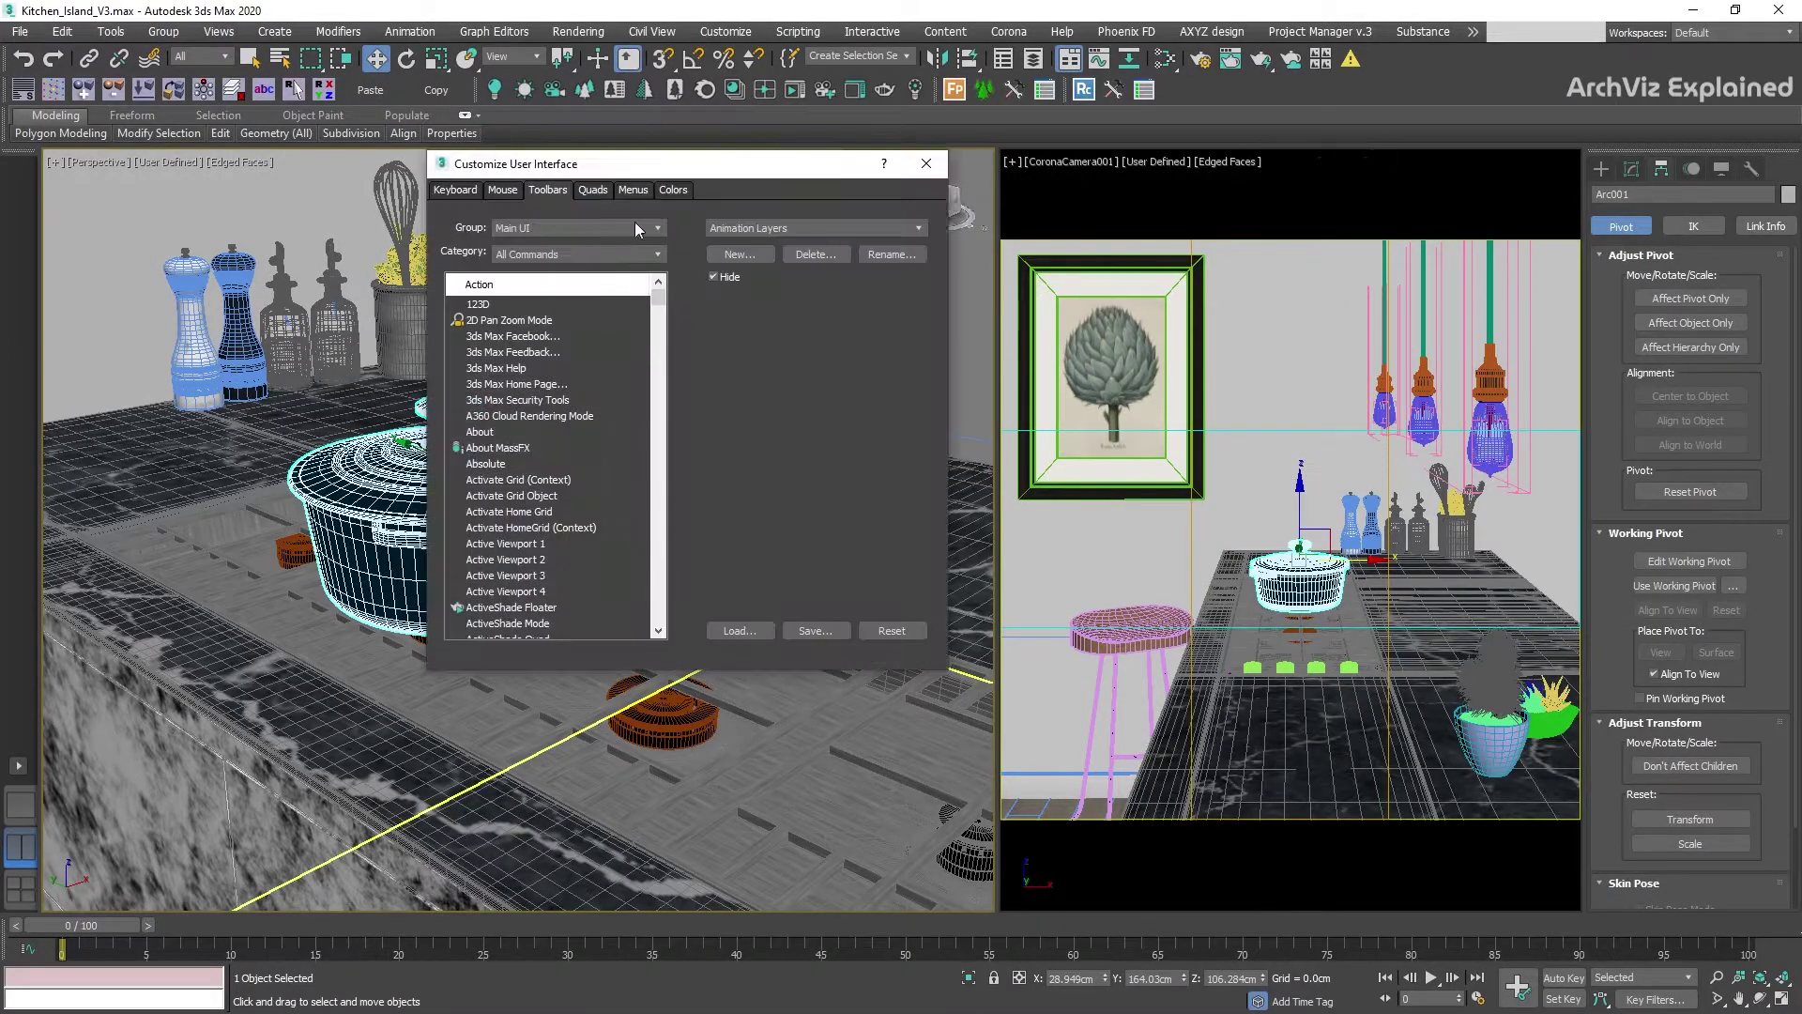
{"action": "left_click", "coordinate": [738, 255]}
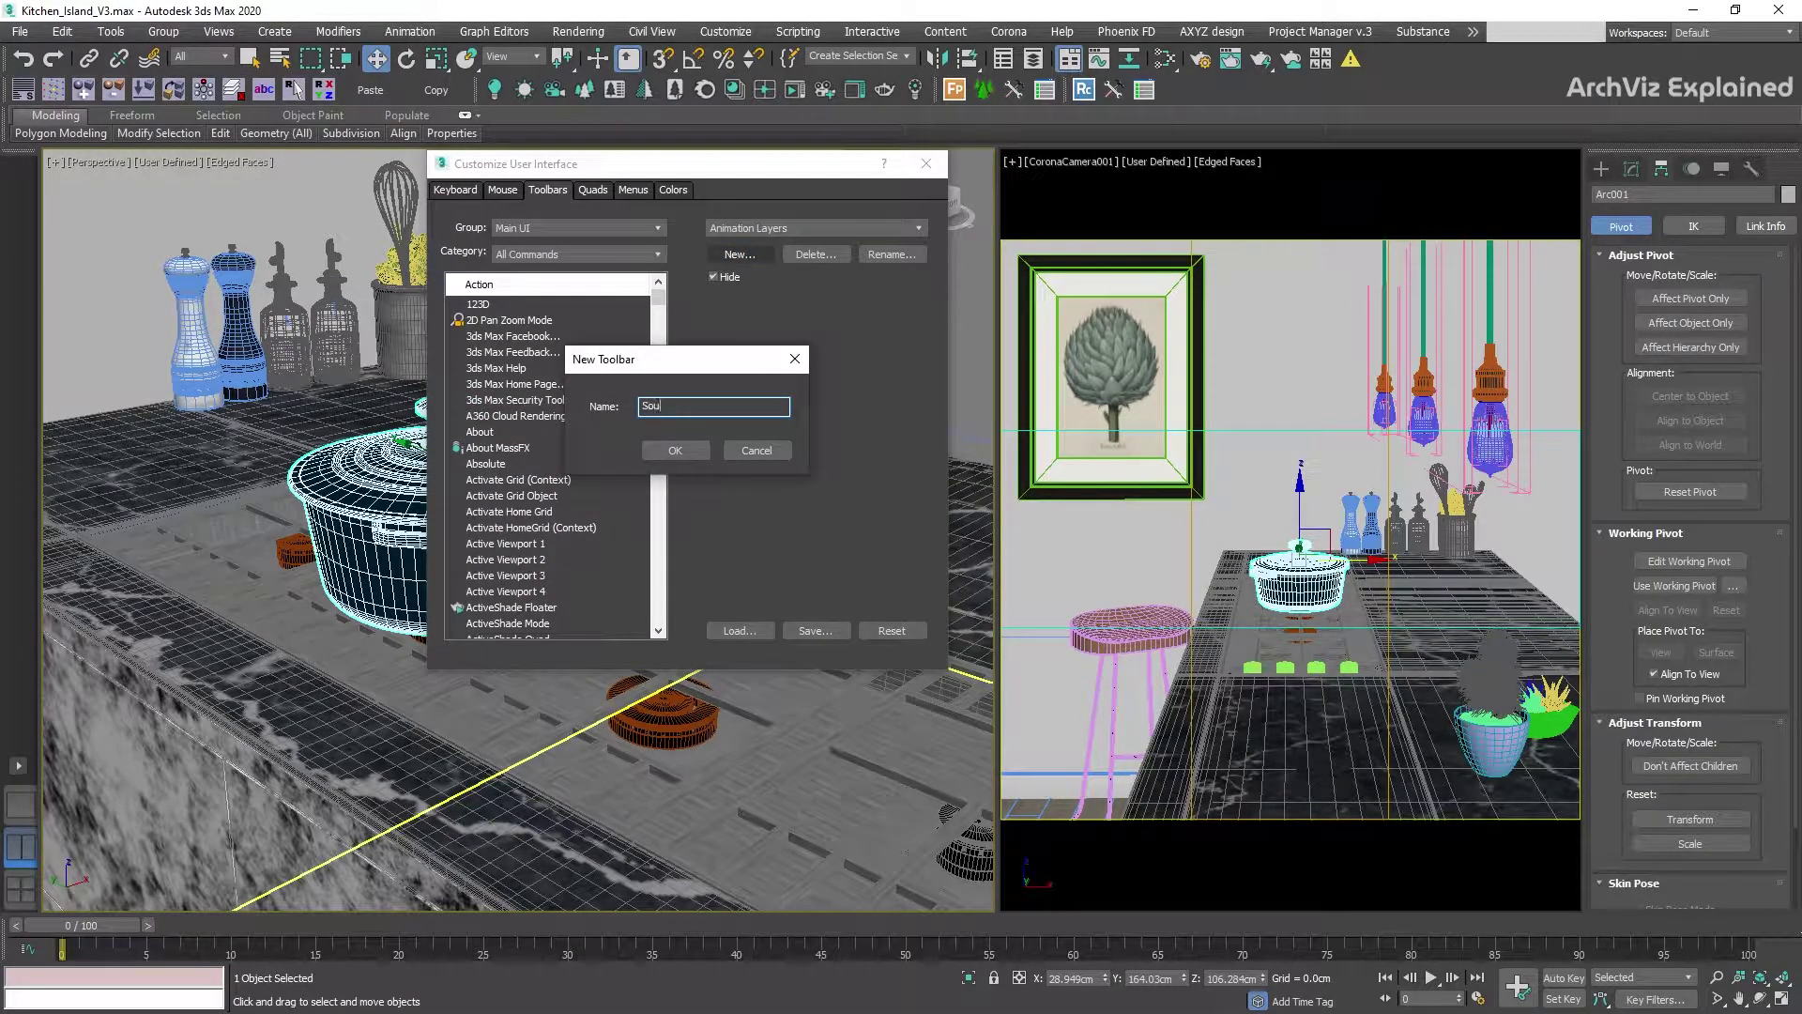
{"action": "left_click", "coordinate": [675, 450]}
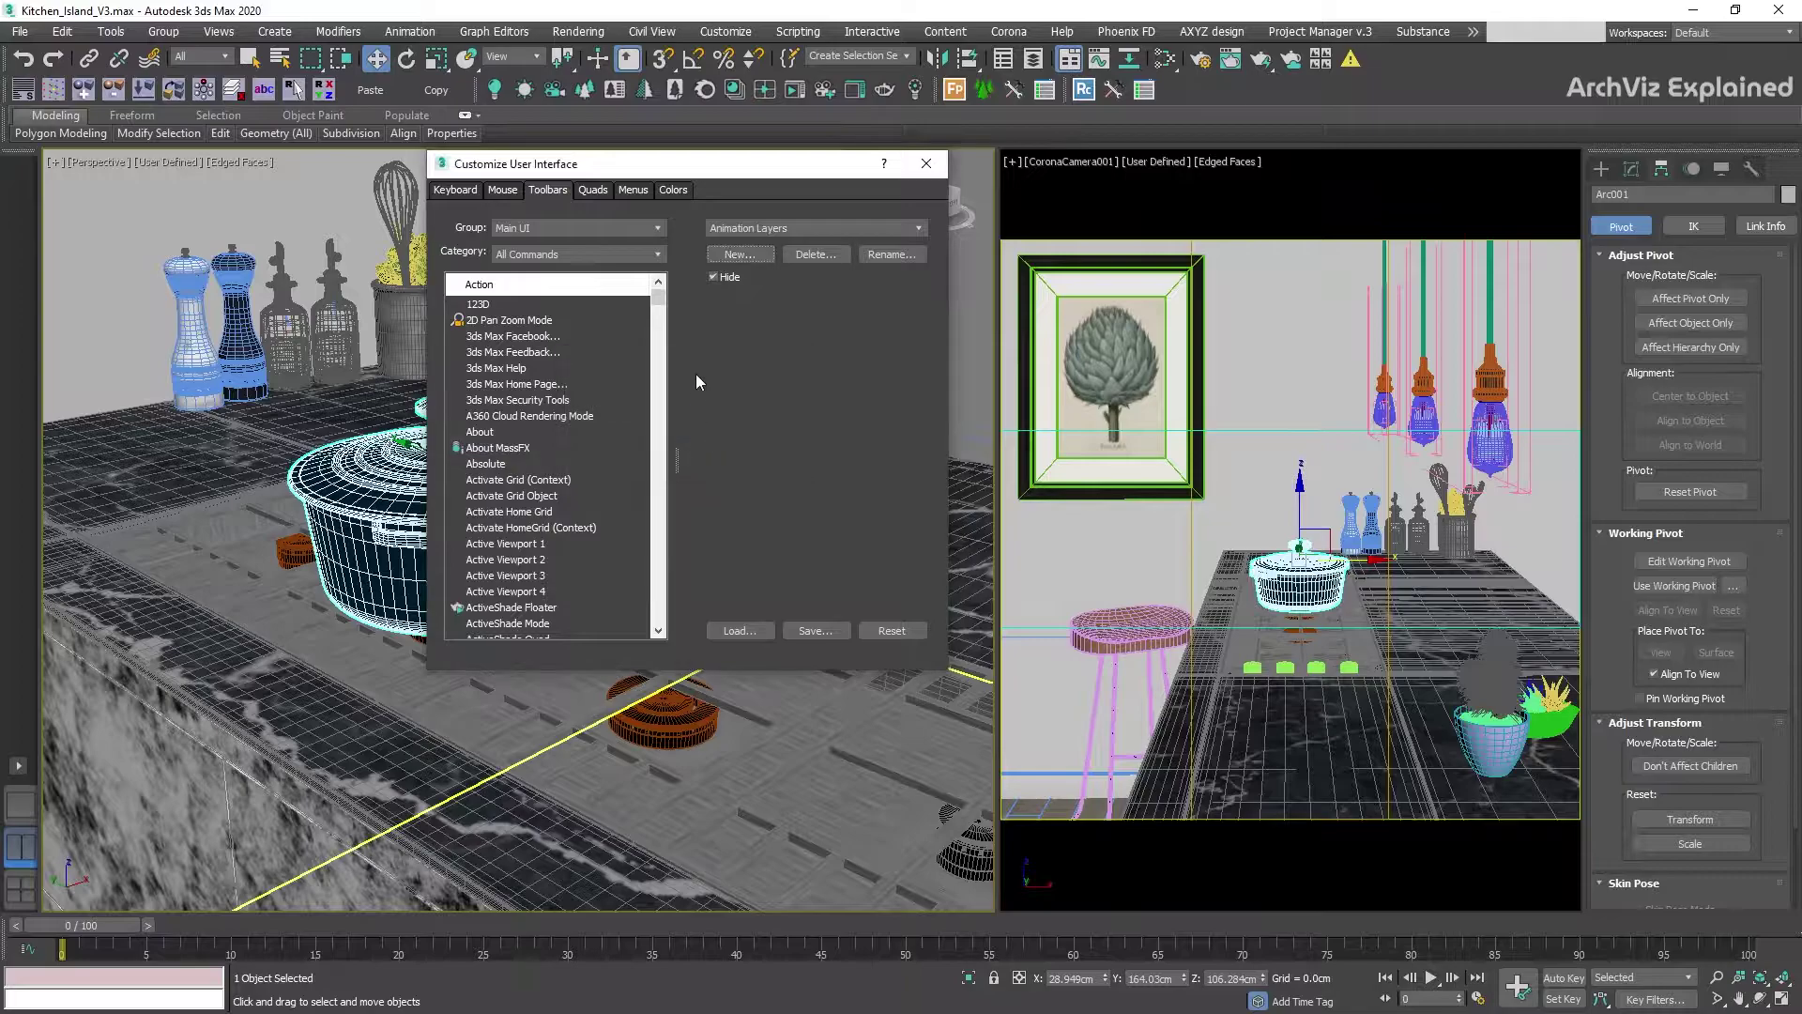
Filter the actions to the SoulburnScripts category and drag the first tools onto the Soulburn toolbar.
{"action": "left_click", "coordinate": [657, 254]}
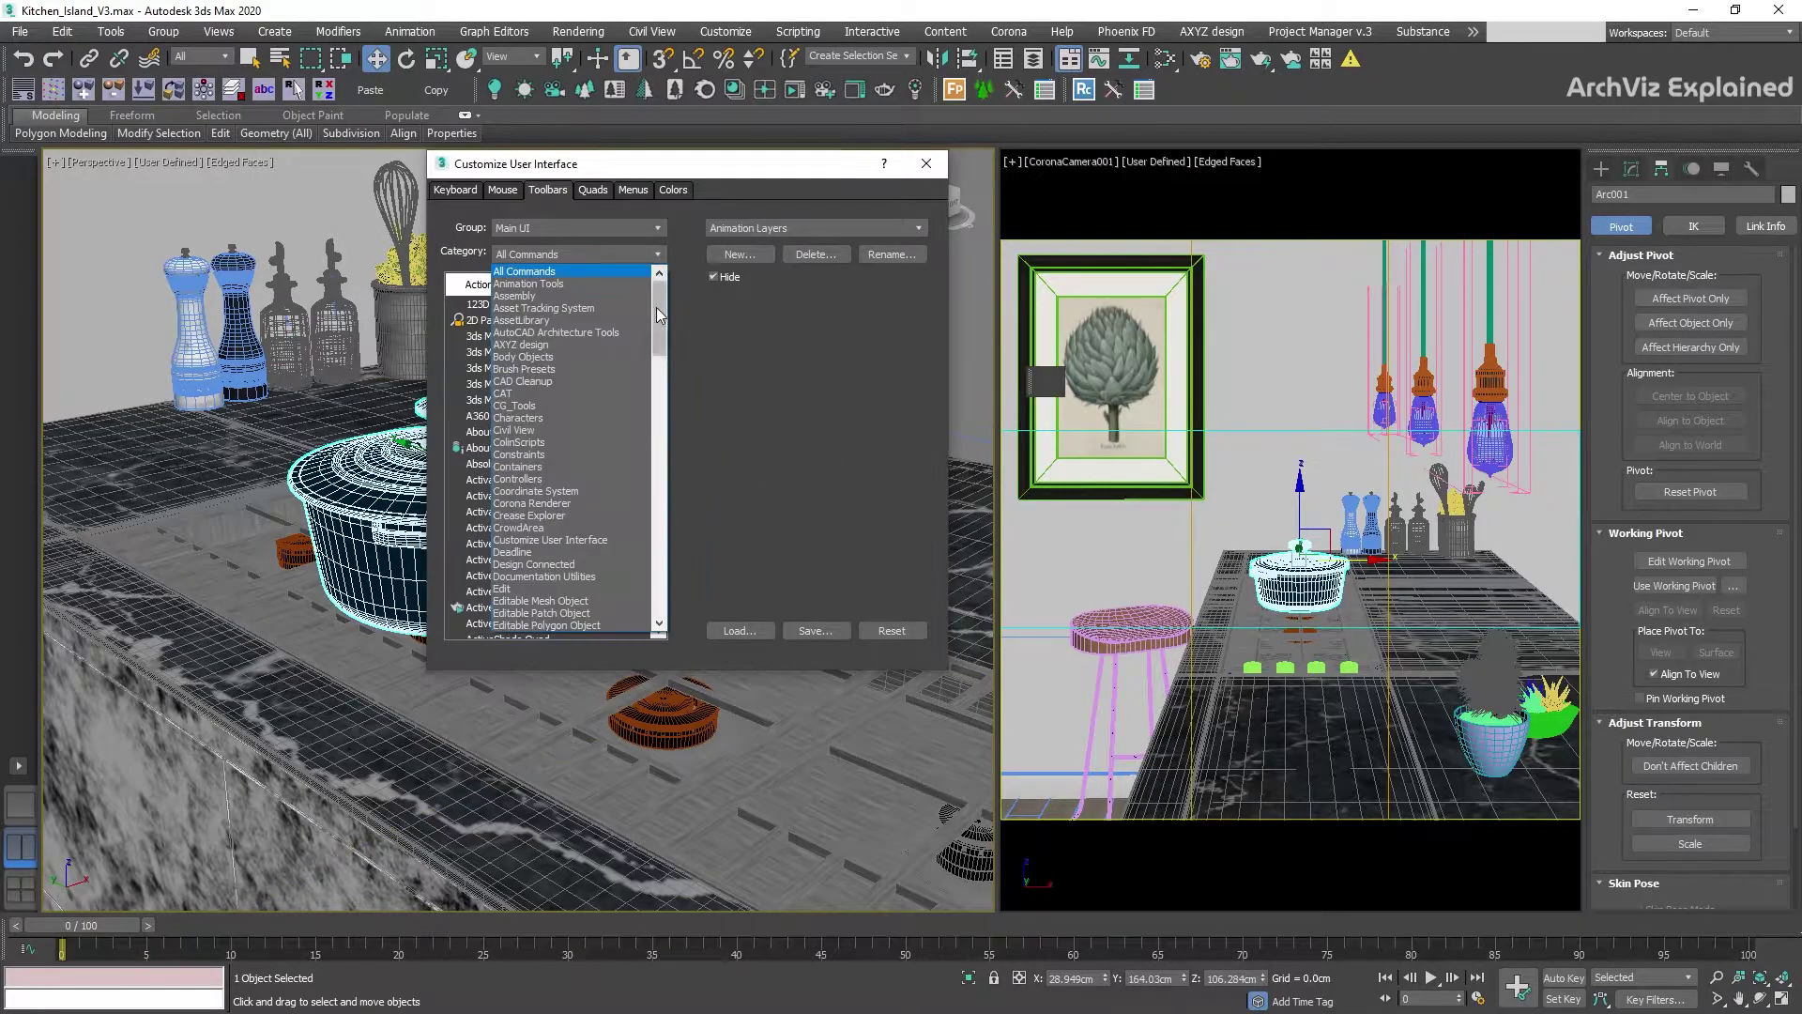
{"action": "left_click_drag", "start_coordinate": [660, 277], "coordinate": [668, 566]}
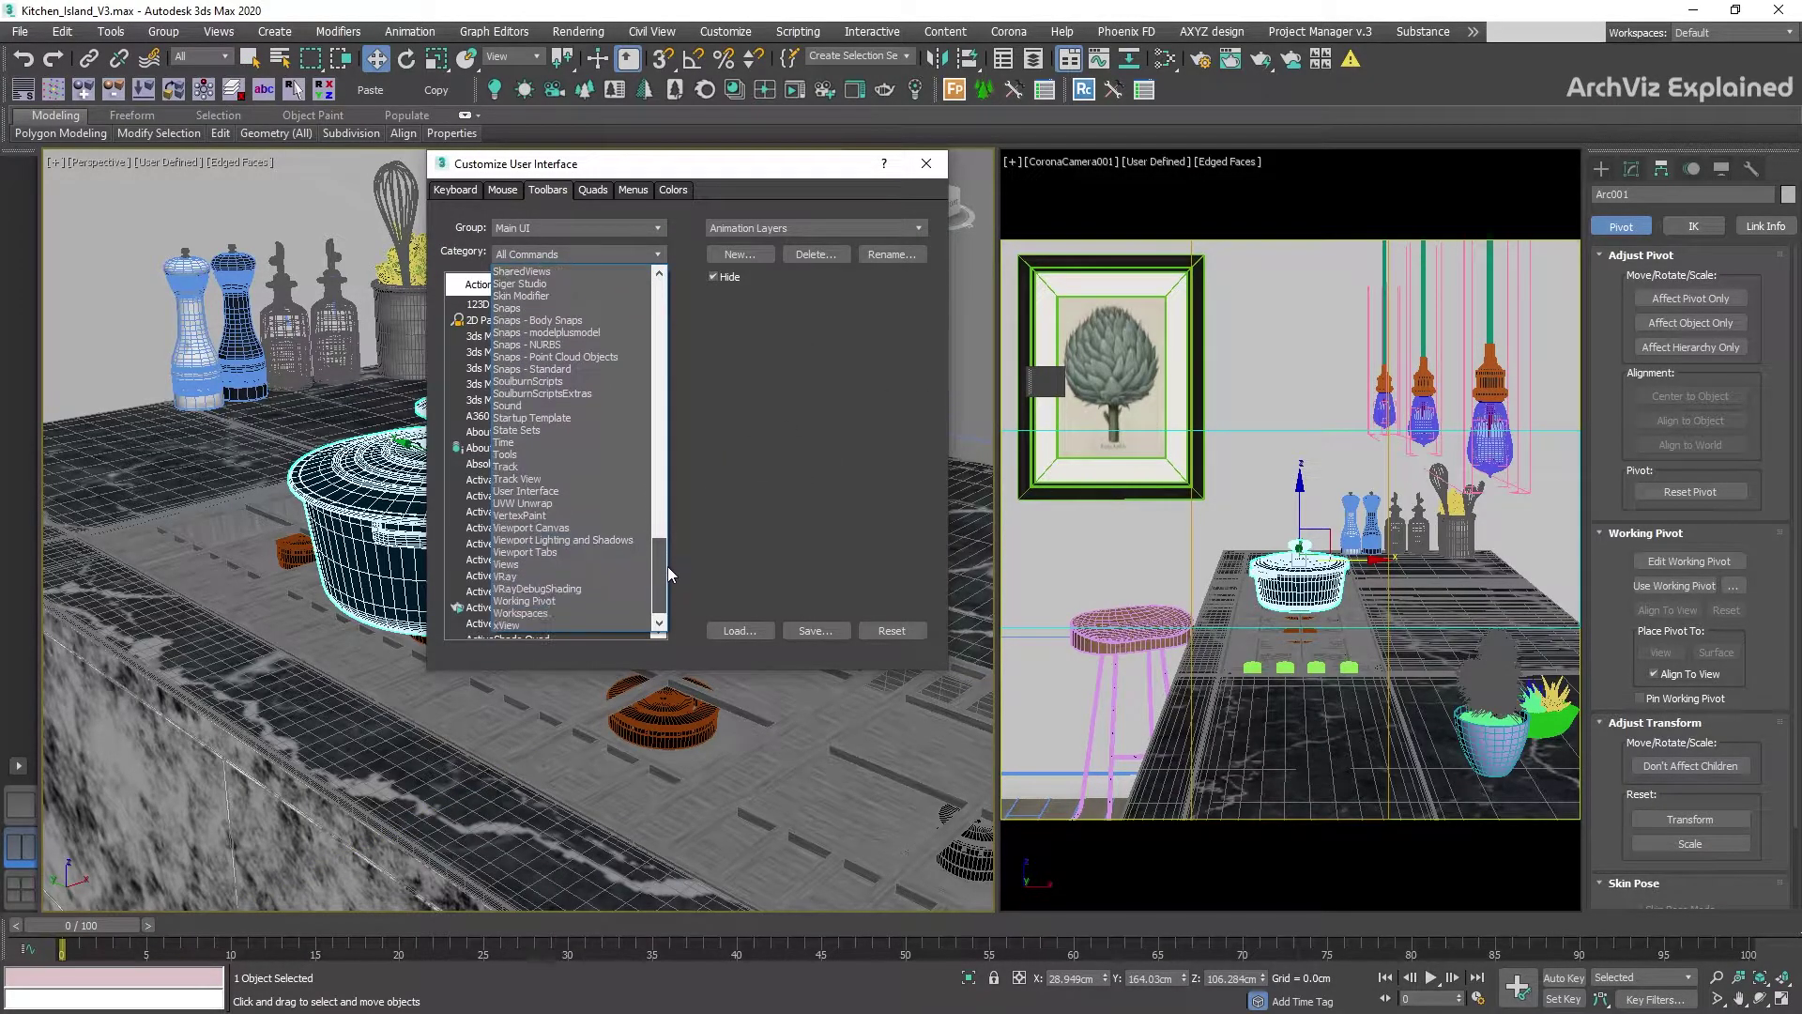
{"action": "left_click", "coordinate": [524, 387]}
{"action": "scroll", "coordinate": [640, 426], "scroll_direction": "down", "scroll_amount": 10}
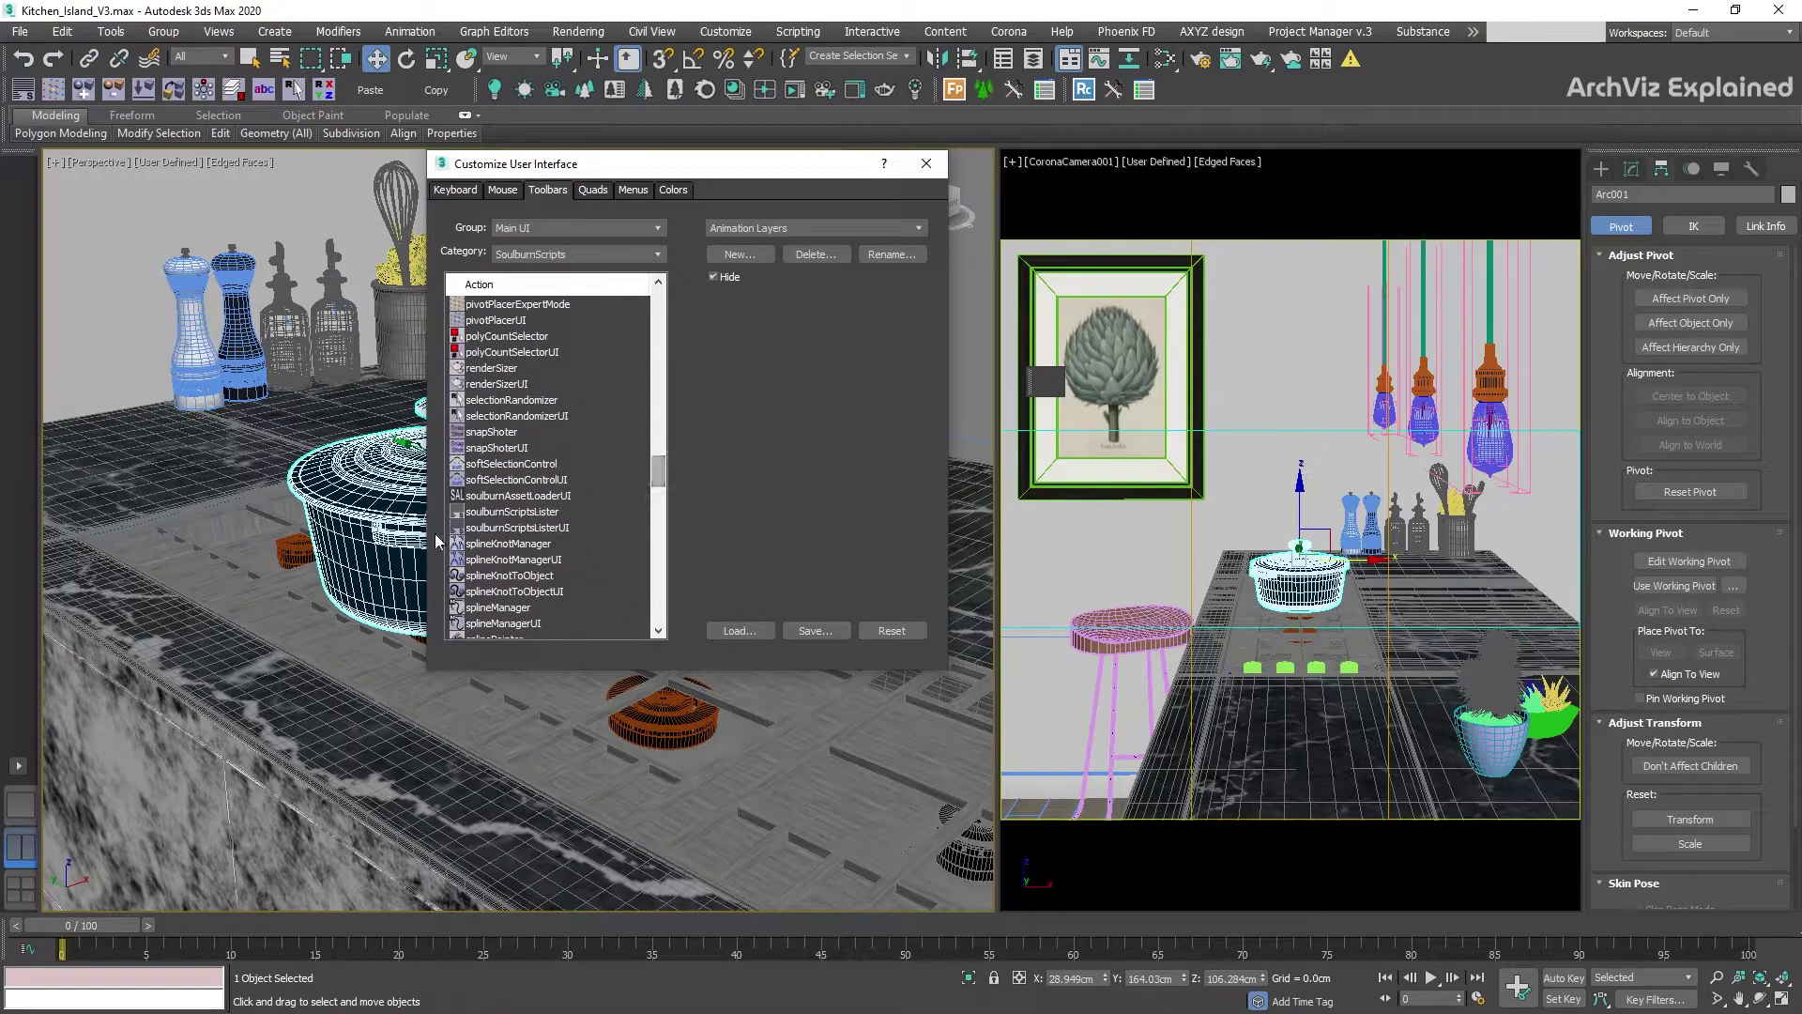
{"action": "left_click_drag", "start_coordinate": [511, 528], "coordinate": [1047, 385]}
{"action": "scroll", "coordinate": [554, 469], "scroll_direction": "up", "scroll_amount": 8}
{"action": "left_click_drag", "start_coordinate": [505, 351], "coordinate": [1048, 387]}
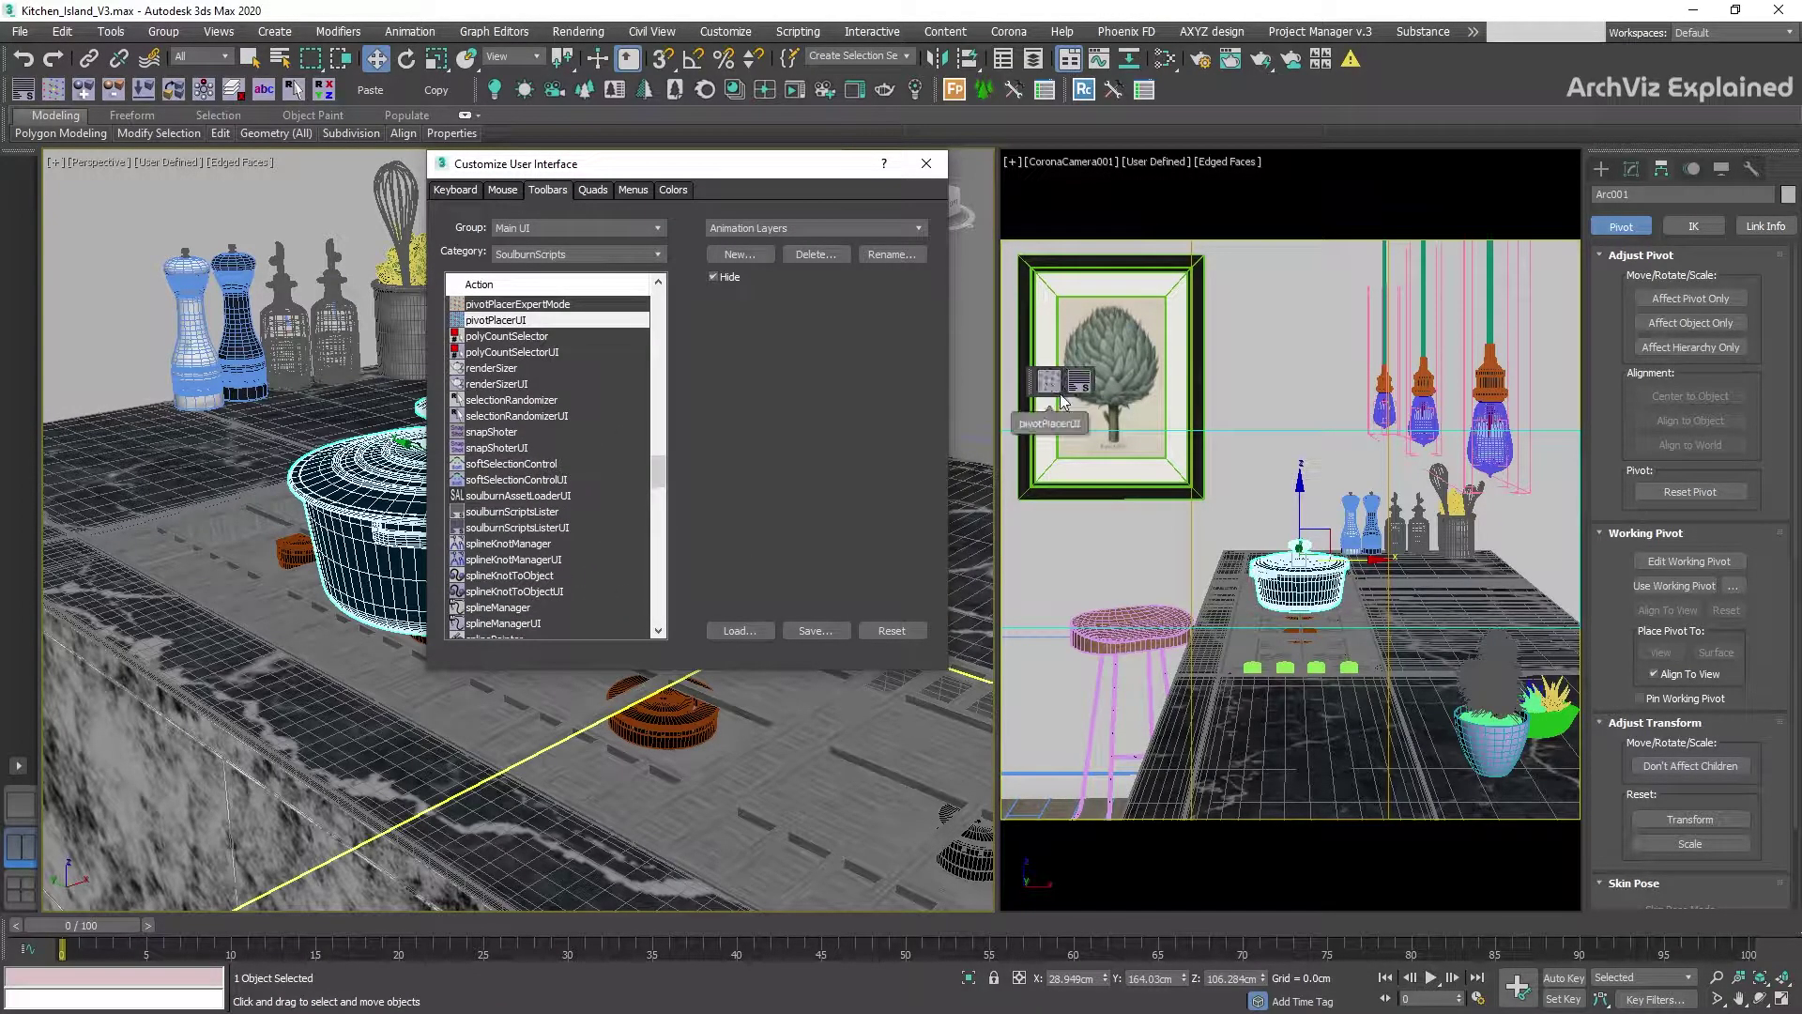
Add objectDetacherUI, objectDropperUI, objectReplacerUI, transformRandomizerUI and more Soulburn tools to the toolbar.
{"action": "left_click_drag", "start_coordinate": [505, 383], "coordinate": [1049, 387]}
{"action": "left_click_drag", "start_coordinate": [505, 416], "coordinate": [1051, 385]}
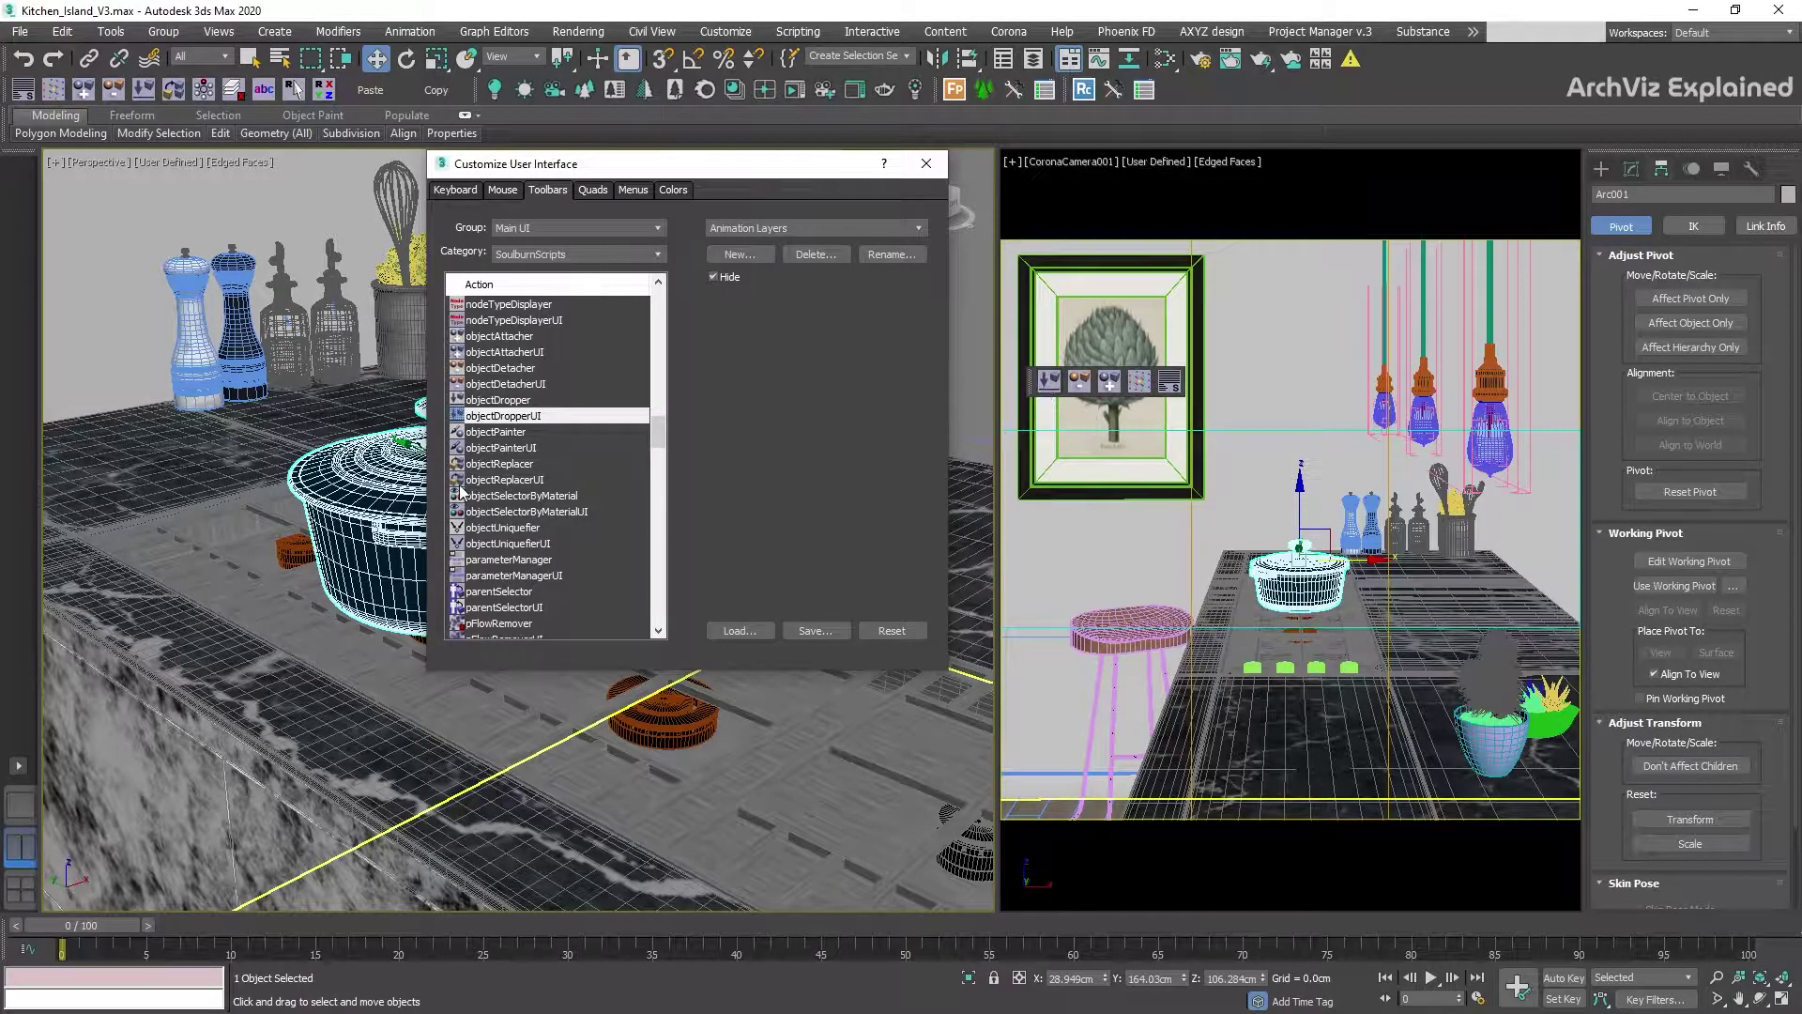
{"action": "left_click_drag", "start_coordinate": [505, 479], "coordinate": [1045, 389]}
{"action": "scroll", "coordinate": [554, 469], "scroll_direction": "up", "scroll_amount": 10}
{"action": "scroll", "coordinate": [554, 469], "scroll_direction": "down", "scroll_amount": 12}
{"action": "scroll", "coordinate": [553, 469], "scroll_direction": "down", "scroll_amount": 10}
{"action": "left_click_drag", "start_coordinate": [505, 335], "coordinate": [1048, 392]}
{"action": "scroll", "coordinate": [657, 441], "scroll_direction": "down", "scroll_amount": 8}
{"action": "left_click_drag", "start_coordinate": [517, 464], "coordinate": [1047, 390]}
{"action": "scroll", "coordinate": [554, 469], "scroll_direction": "down", "scroll_amount": 10}
{"action": "left_click_drag", "start_coordinate": [514, 416], "coordinate": [1055, 390]}
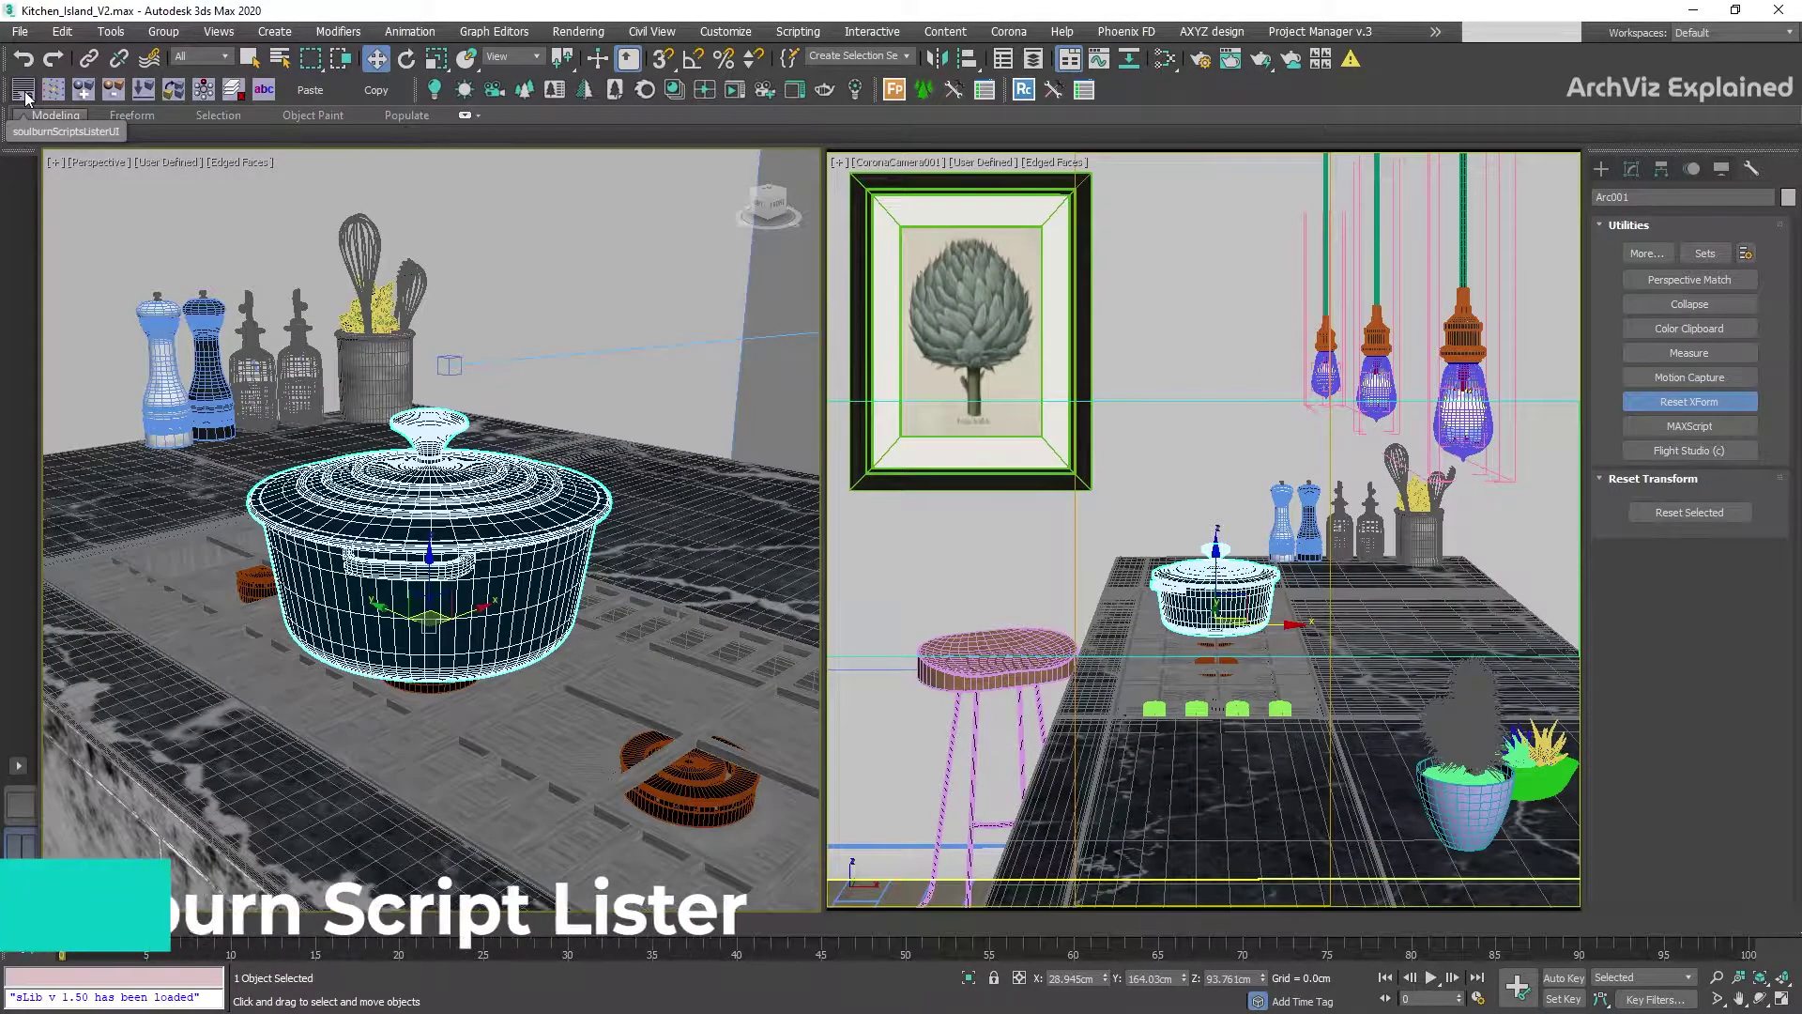
Run pivotPlacer as UI from soulburnScriptsLister, then close both the pivotPlacer and lister windows.
{"action": "left_click", "coordinate": [26, 97]}
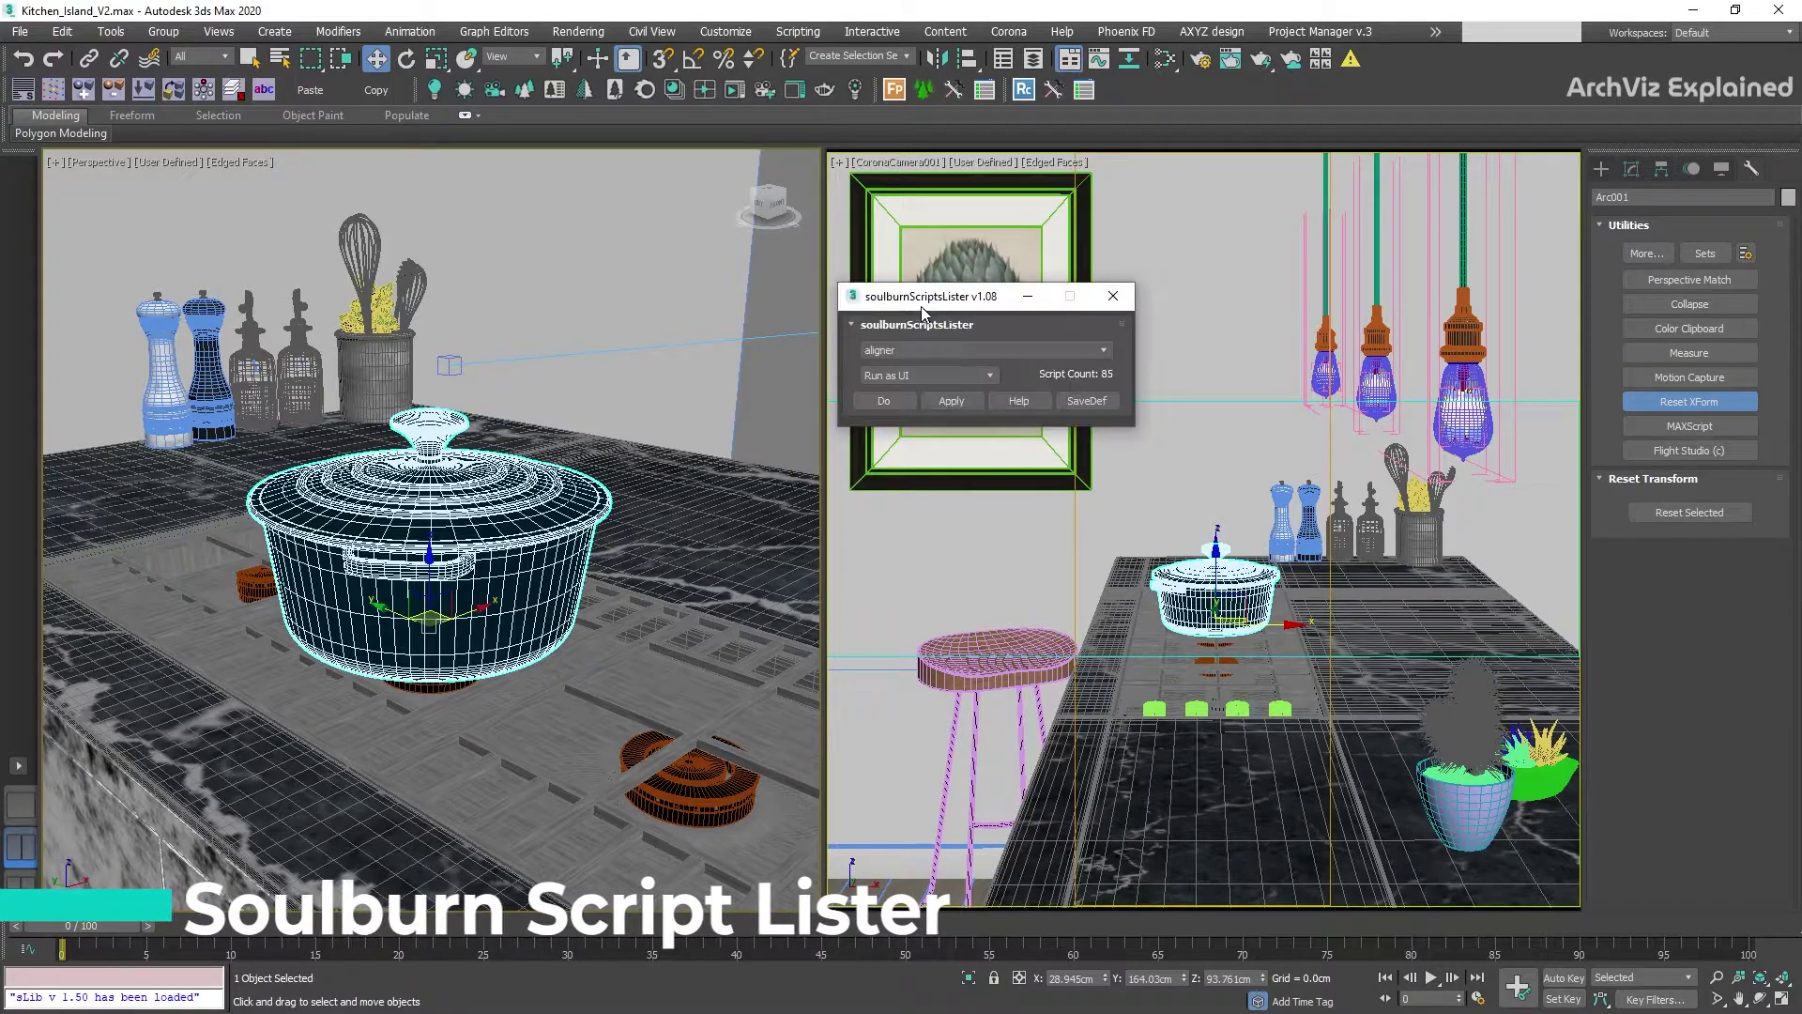
{"action": "left_click", "coordinate": [995, 350]}
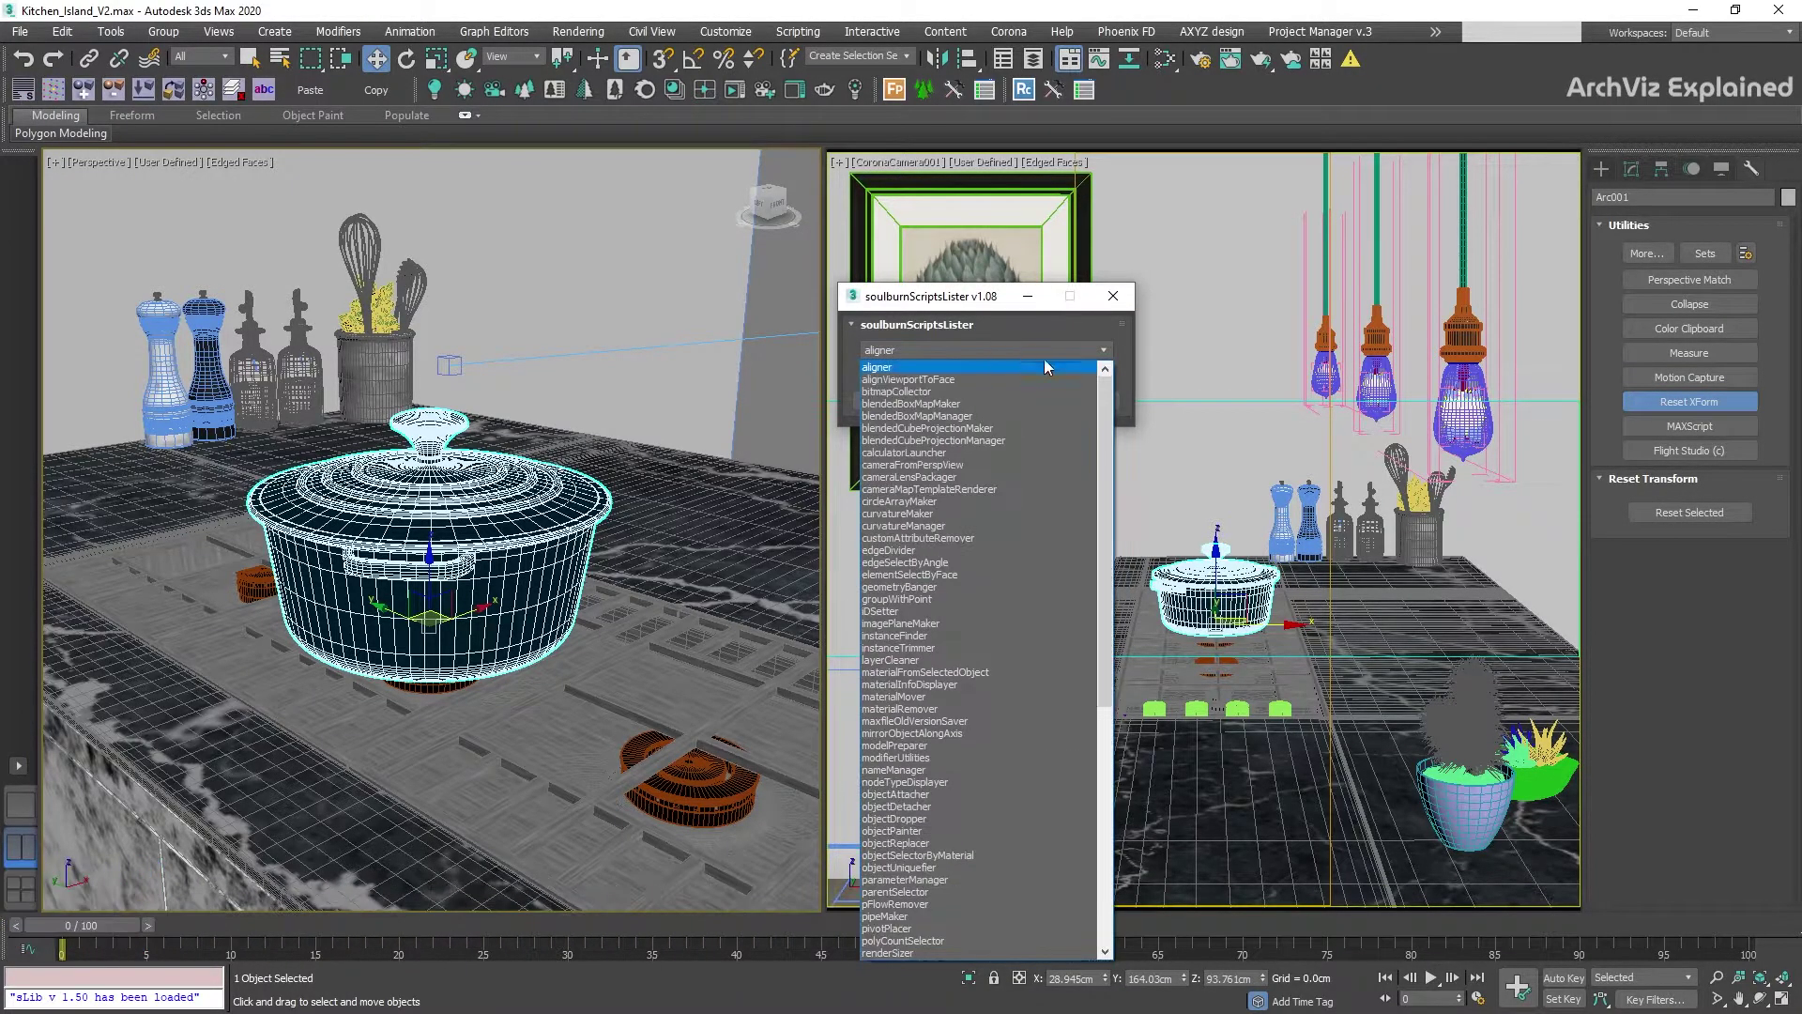
{"action": "left_click_drag", "start_coordinate": [1106, 394], "coordinate": [1108, 647]}
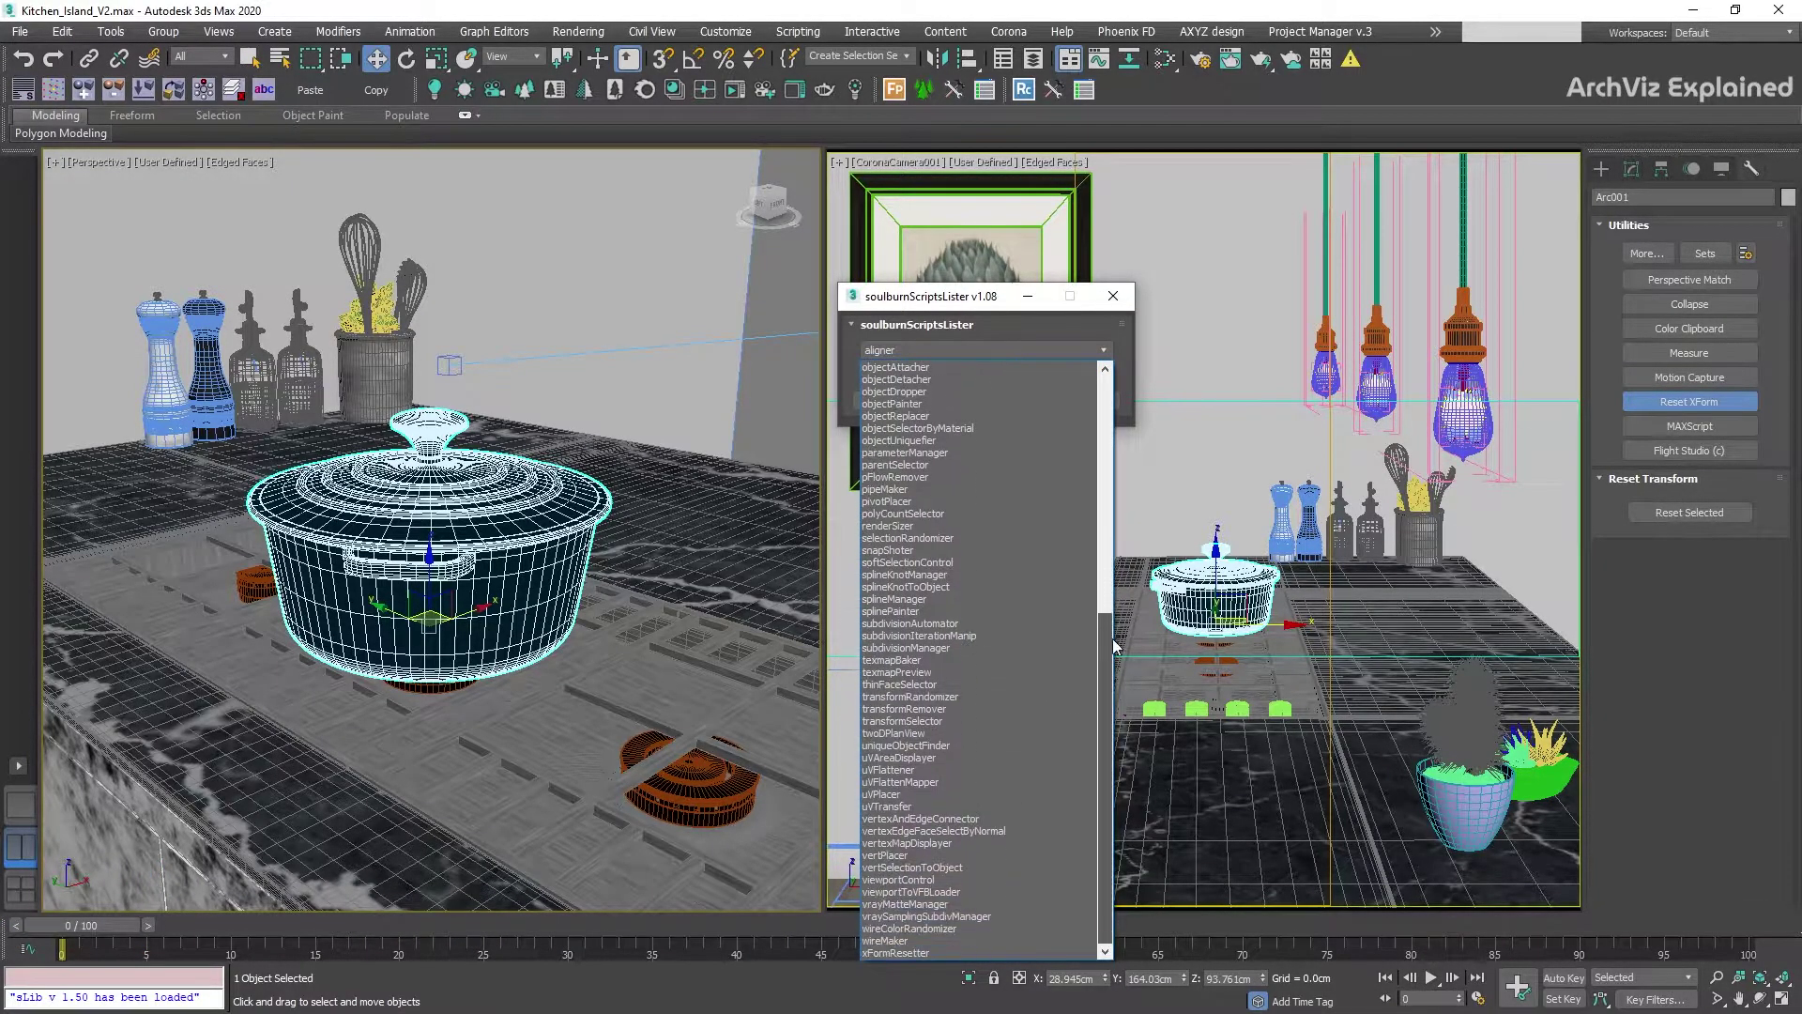
{"action": "left_click", "coordinate": [897, 503]}
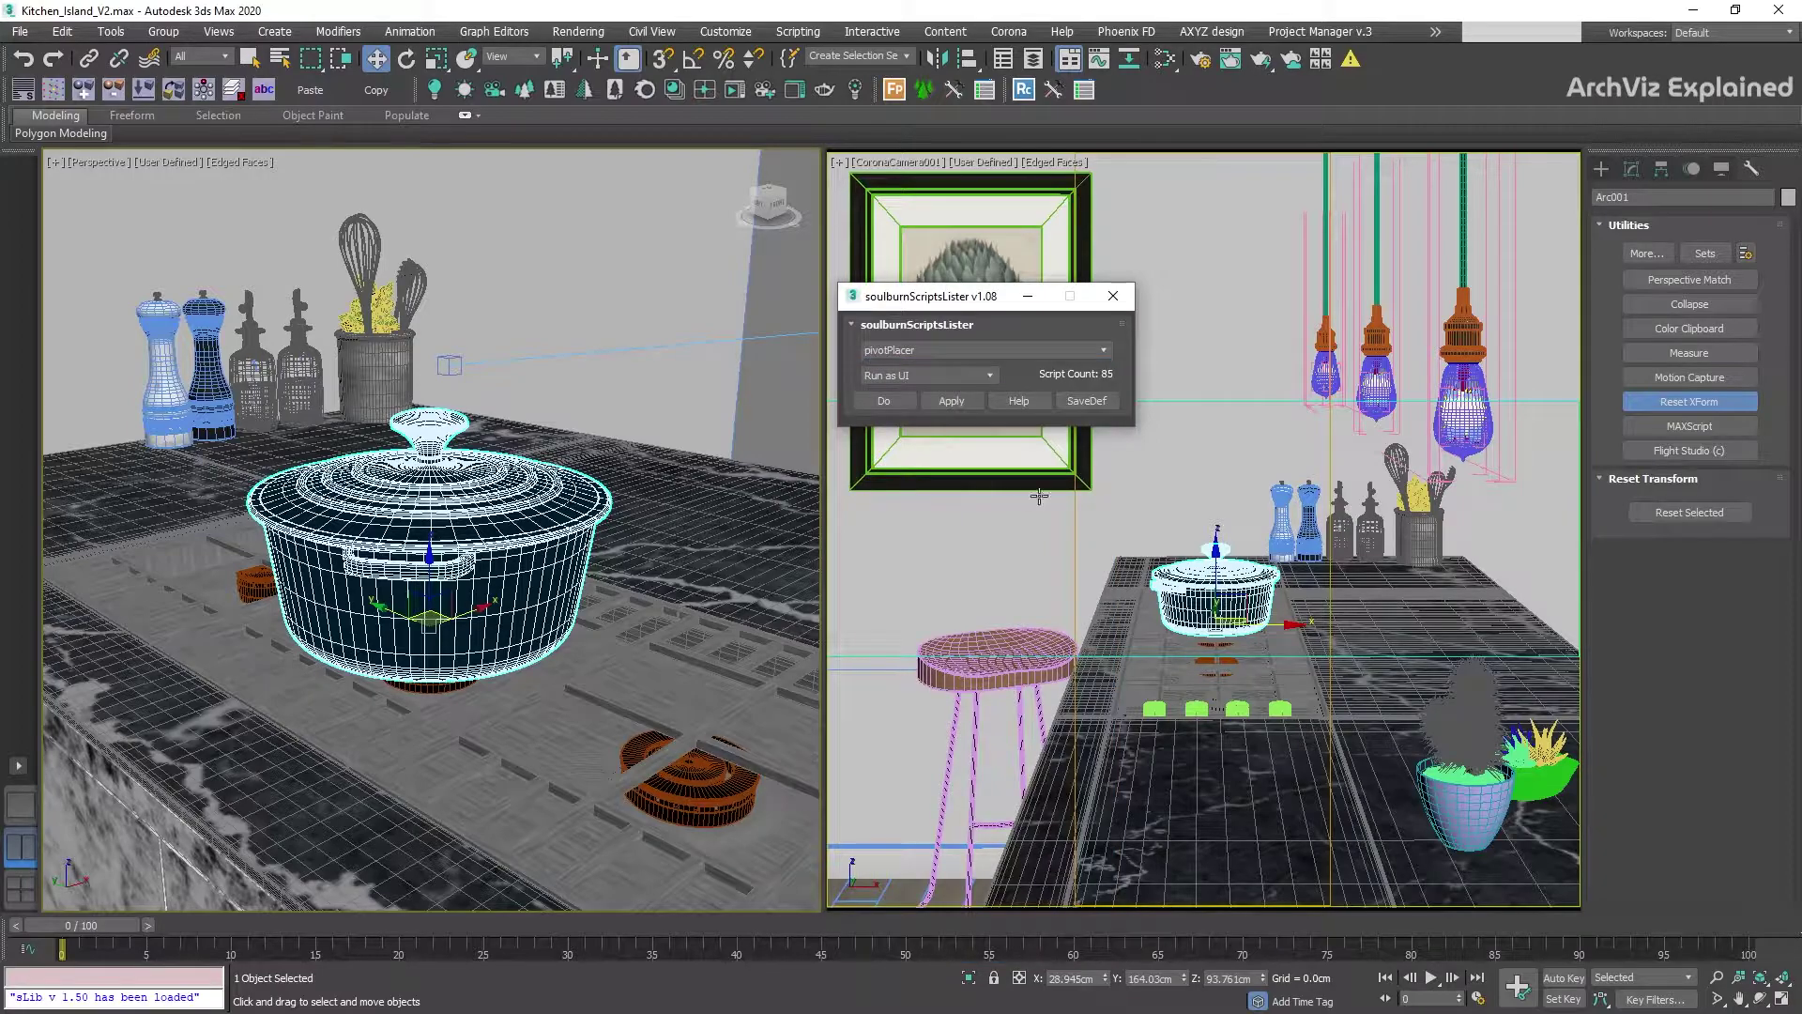
{"action": "left_click", "coordinate": [950, 400]}
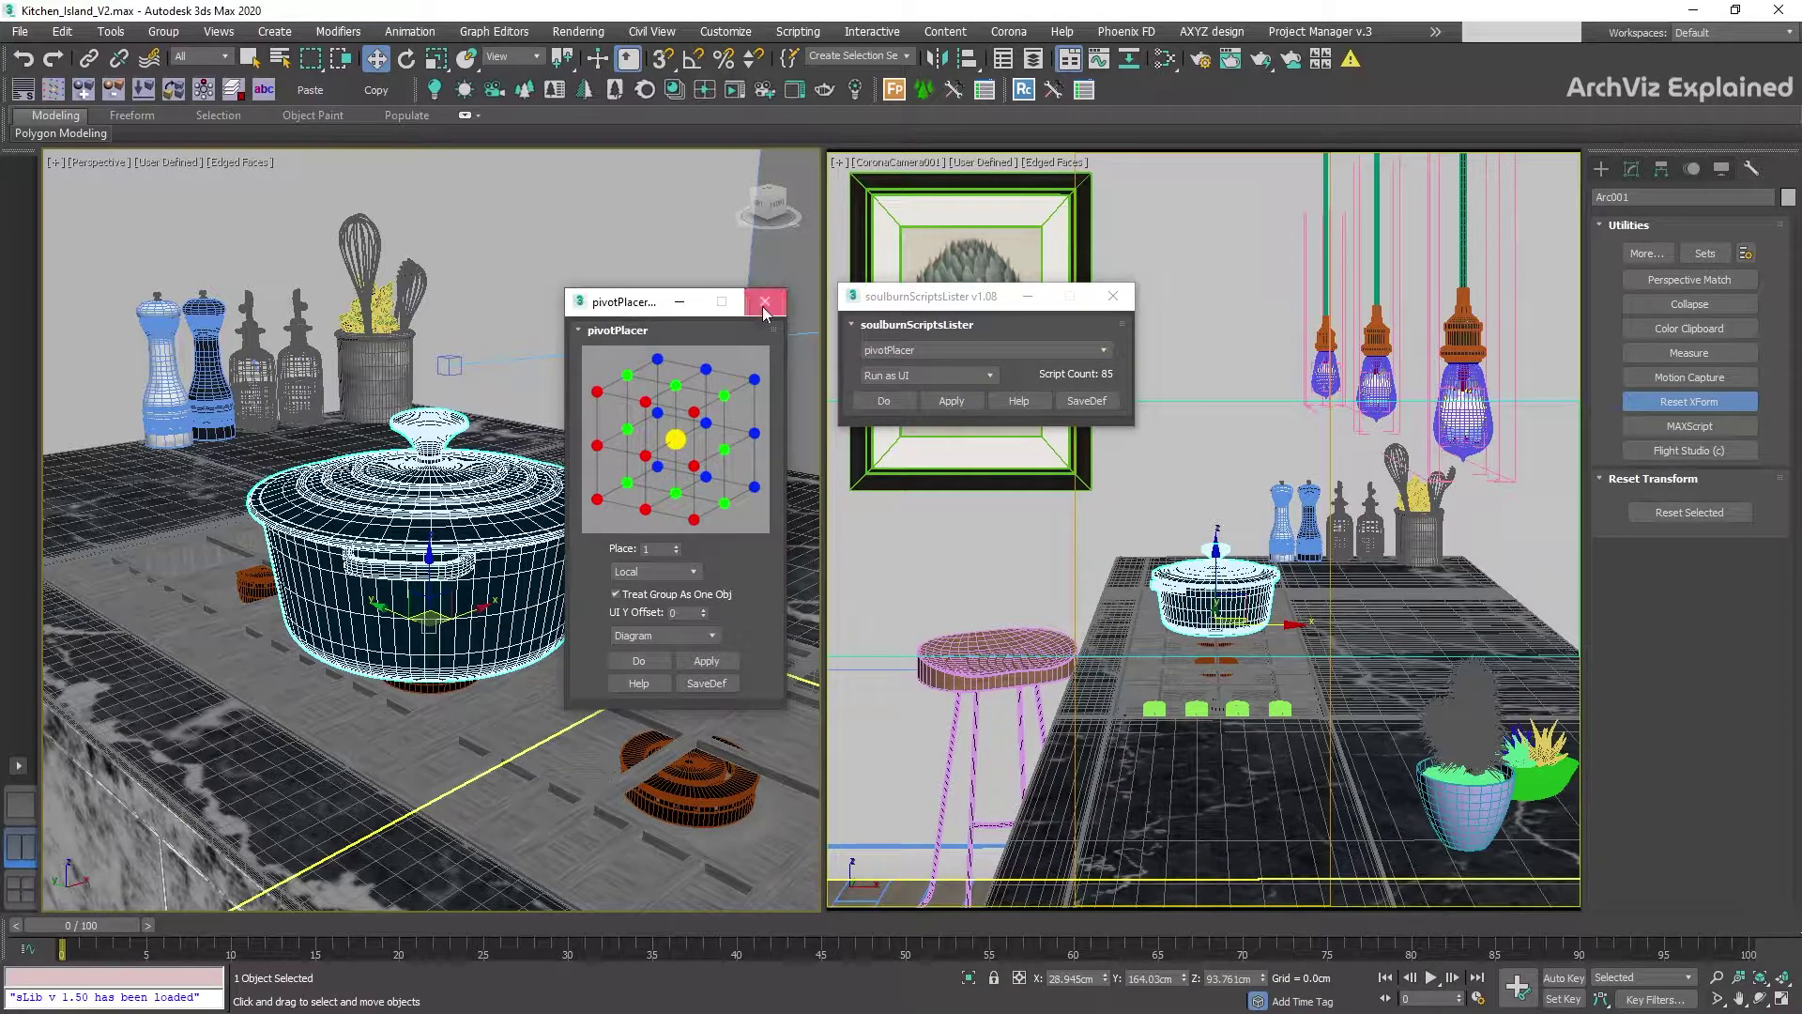
{"action": "left_click", "coordinate": [748, 303]}
{"action": "left_click", "coordinate": [963, 374]}
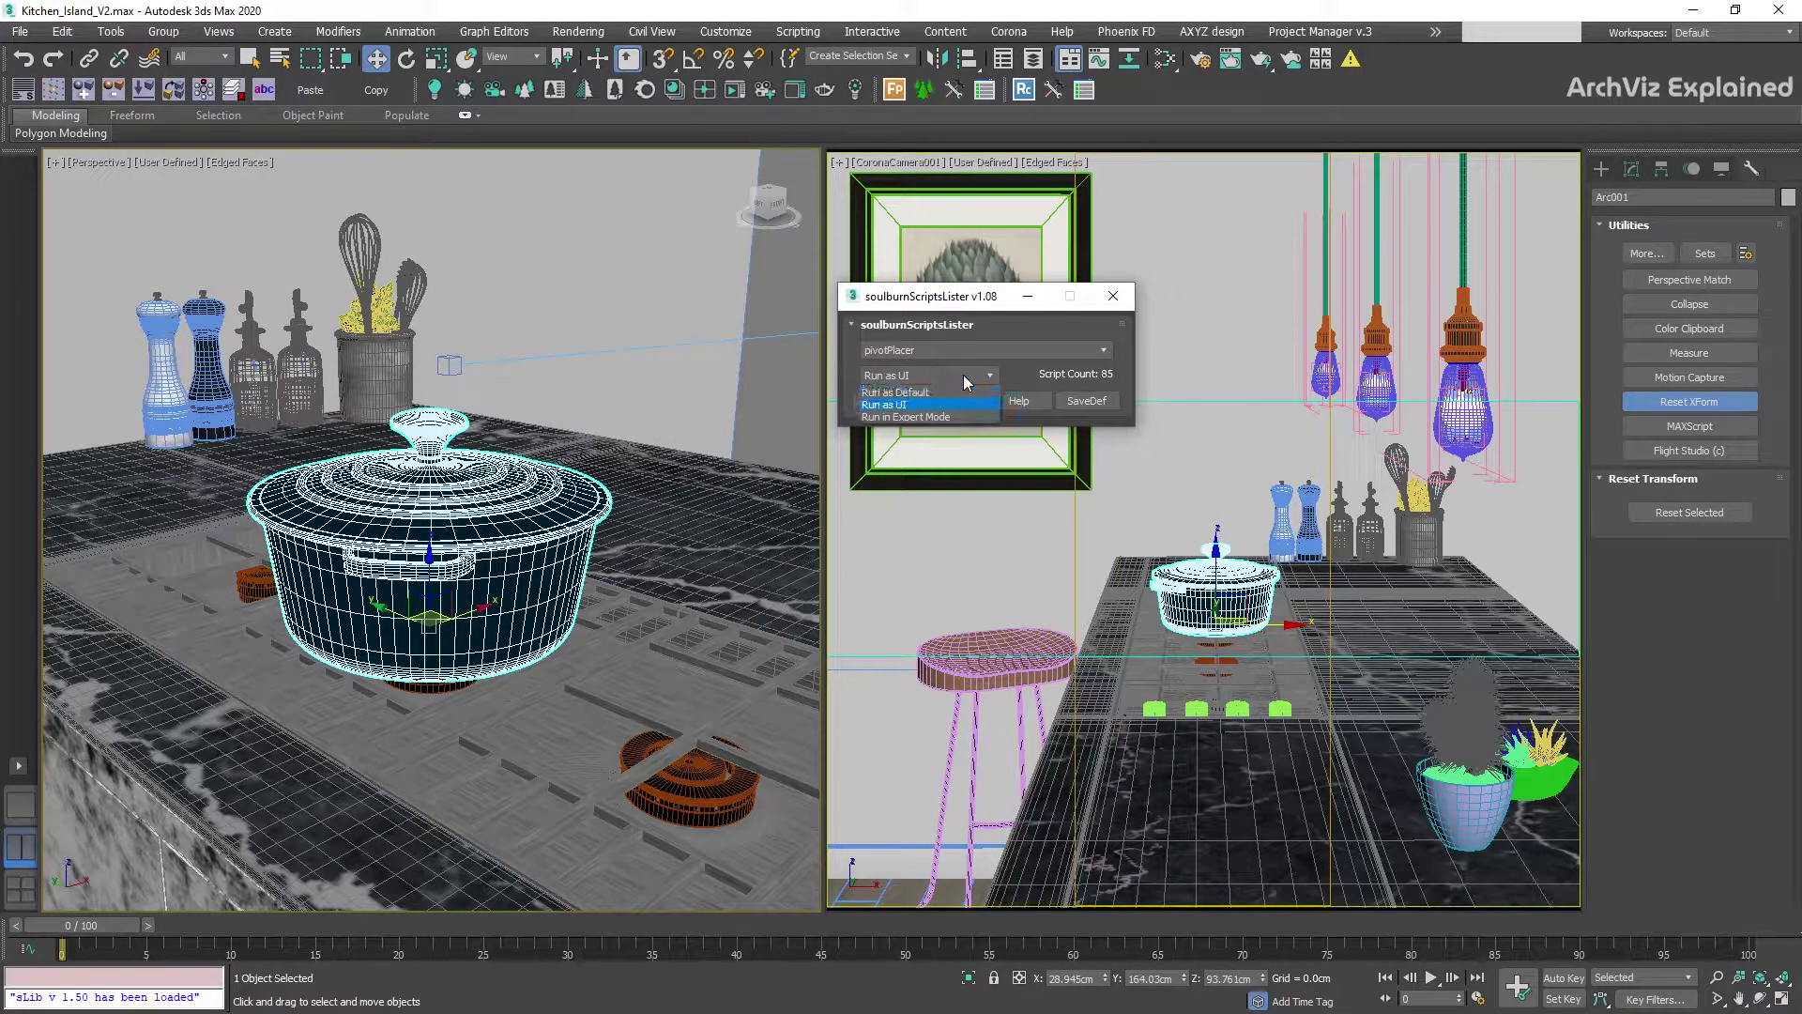
{"action": "left_click", "coordinate": [899, 406]}
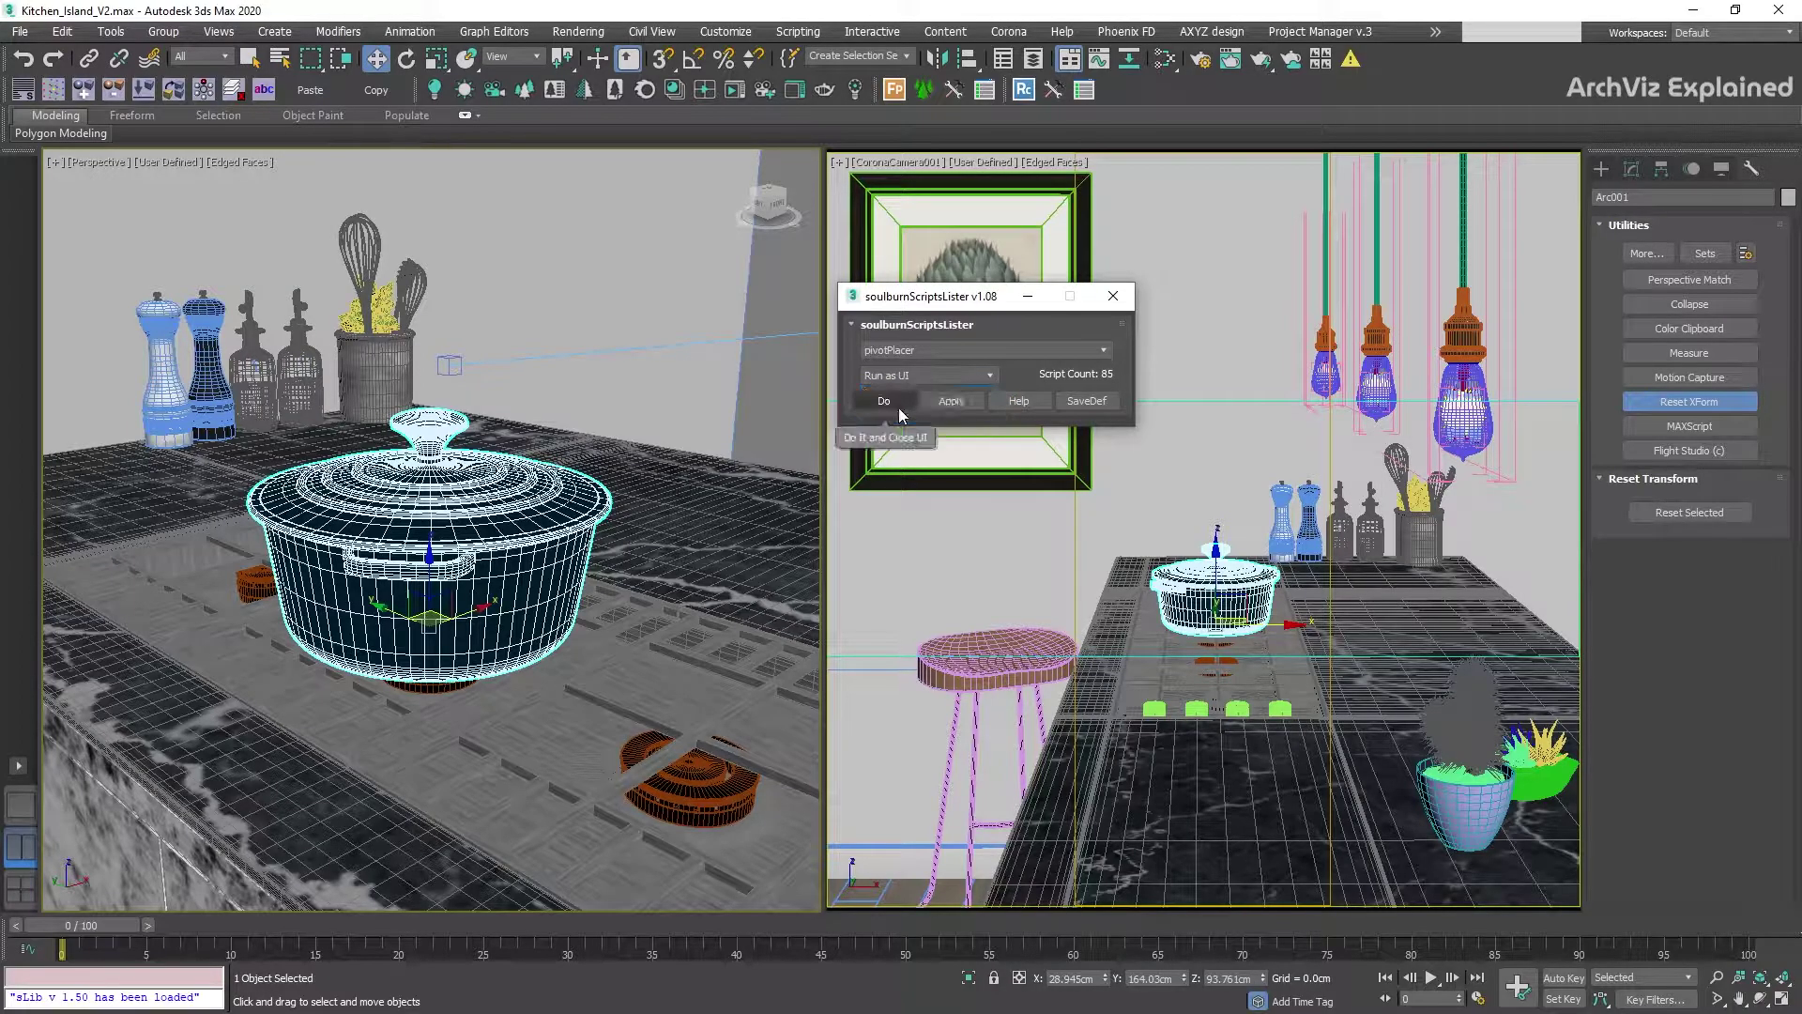
{"action": "left_click", "coordinate": [1130, 308]}
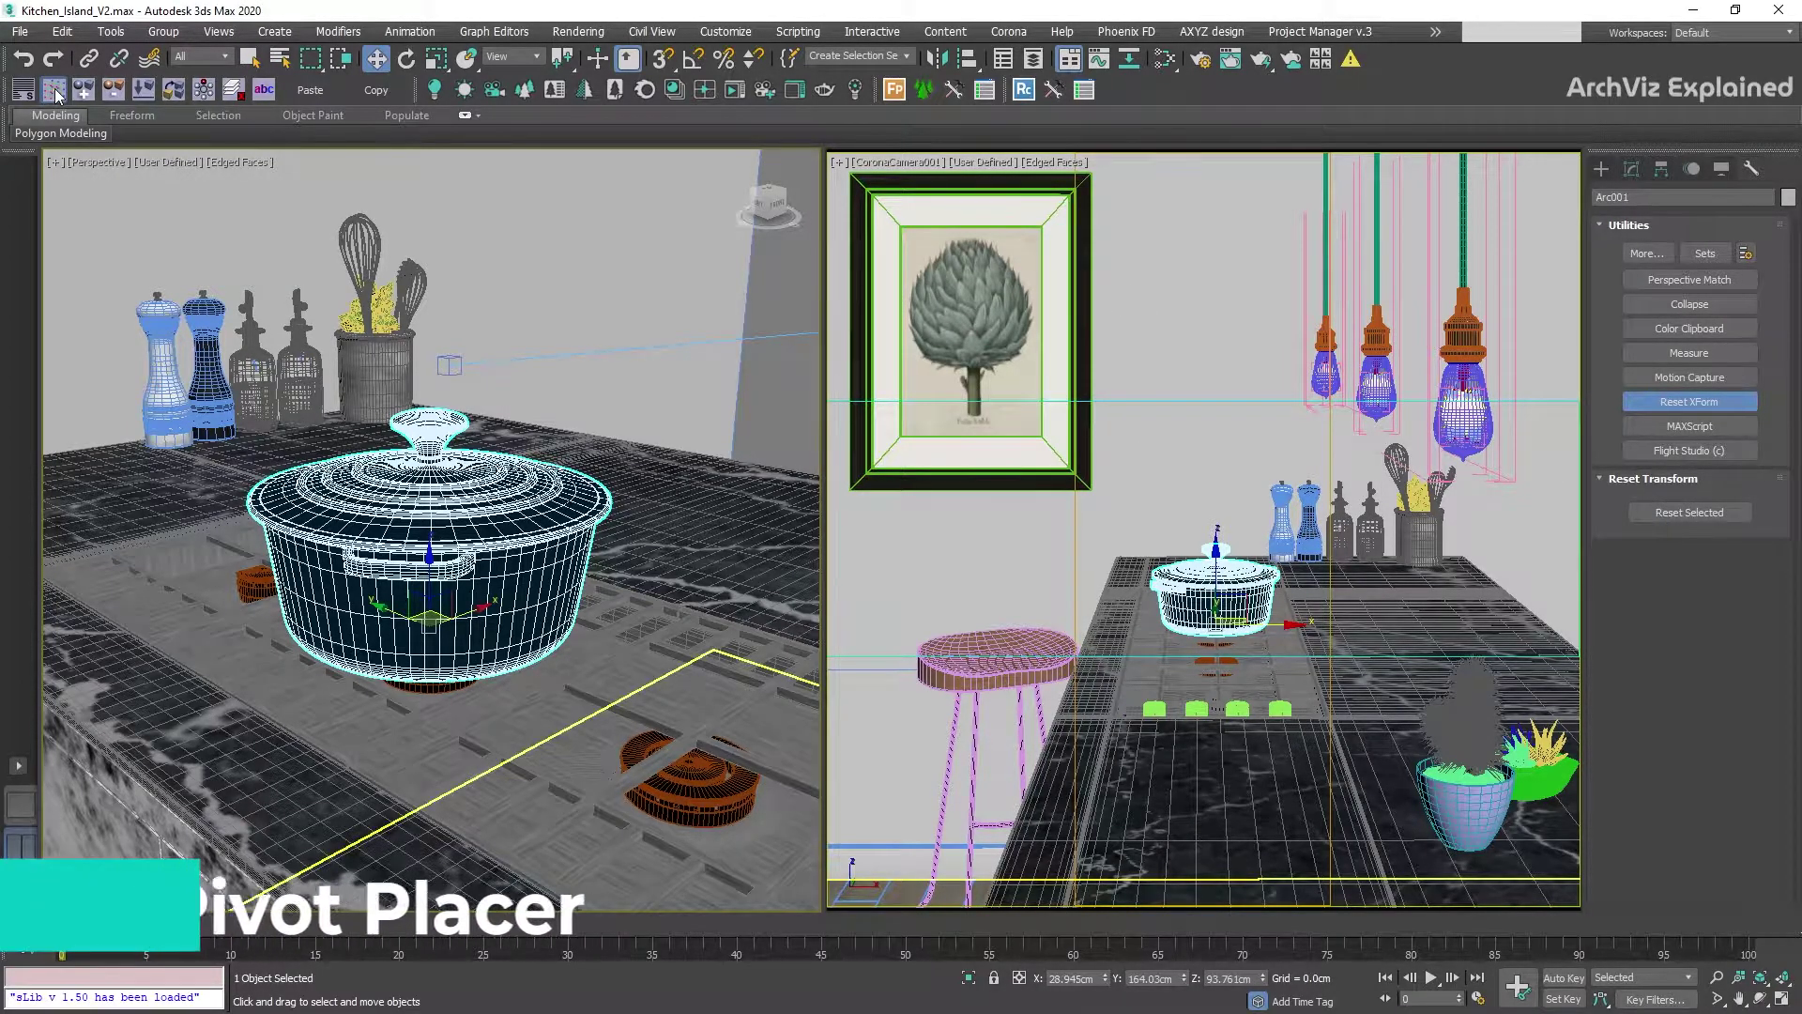
Launch pivotPlacer and move the pot's pivot through top, centre, bottom and corner positions.
{"action": "left_click", "coordinate": [53, 89]}
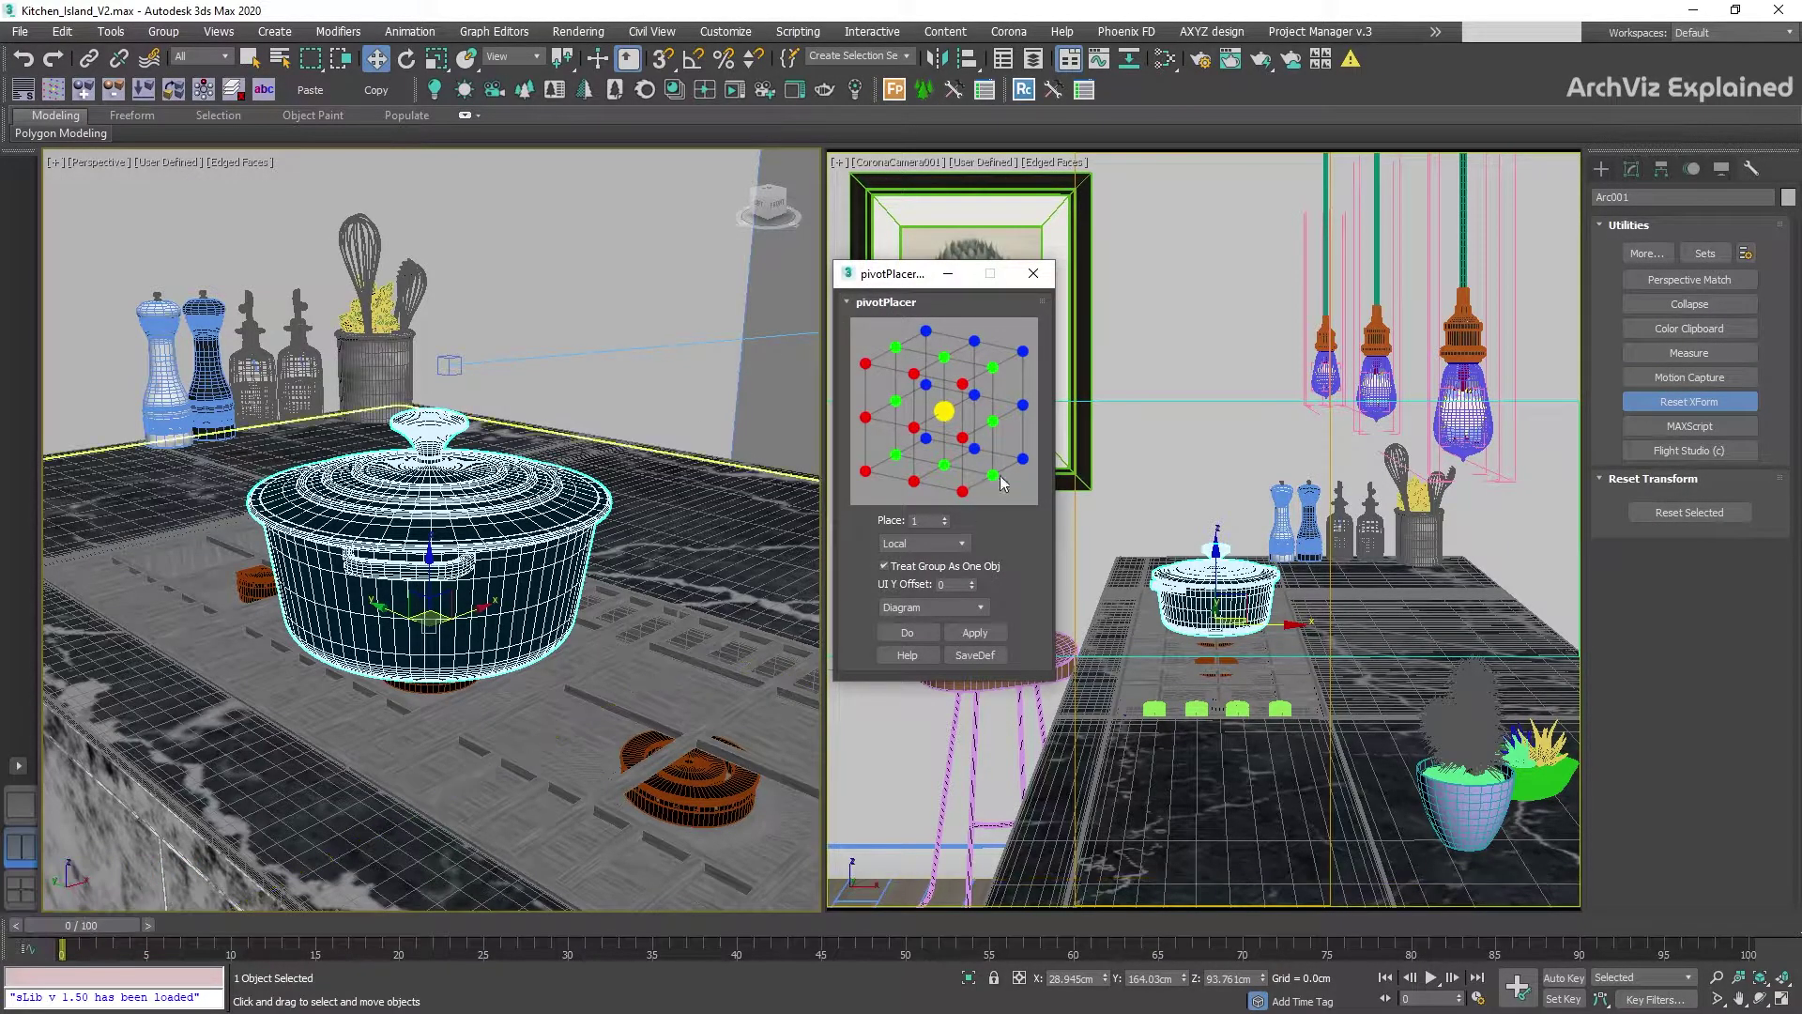
{"action": "left_click", "coordinate": [946, 358]}
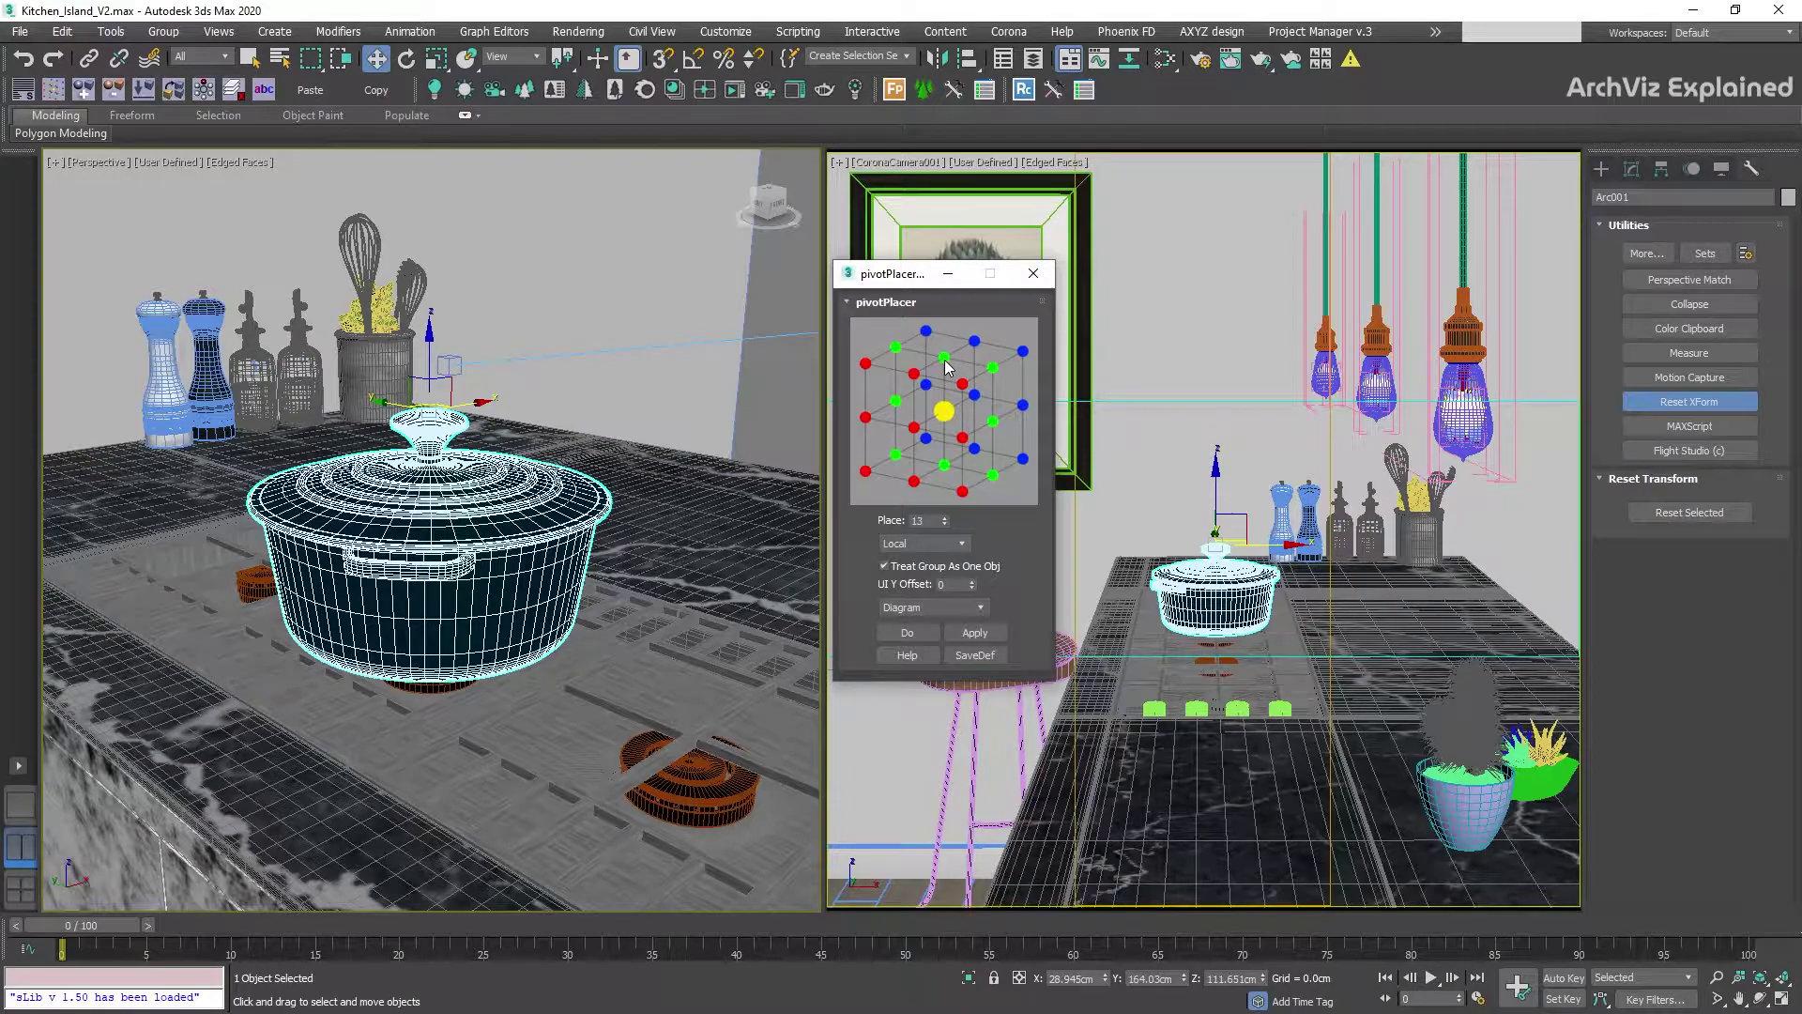
{"action": "left_click", "coordinate": [945, 413]}
{"action": "left_click", "coordinate": [915, 428]}
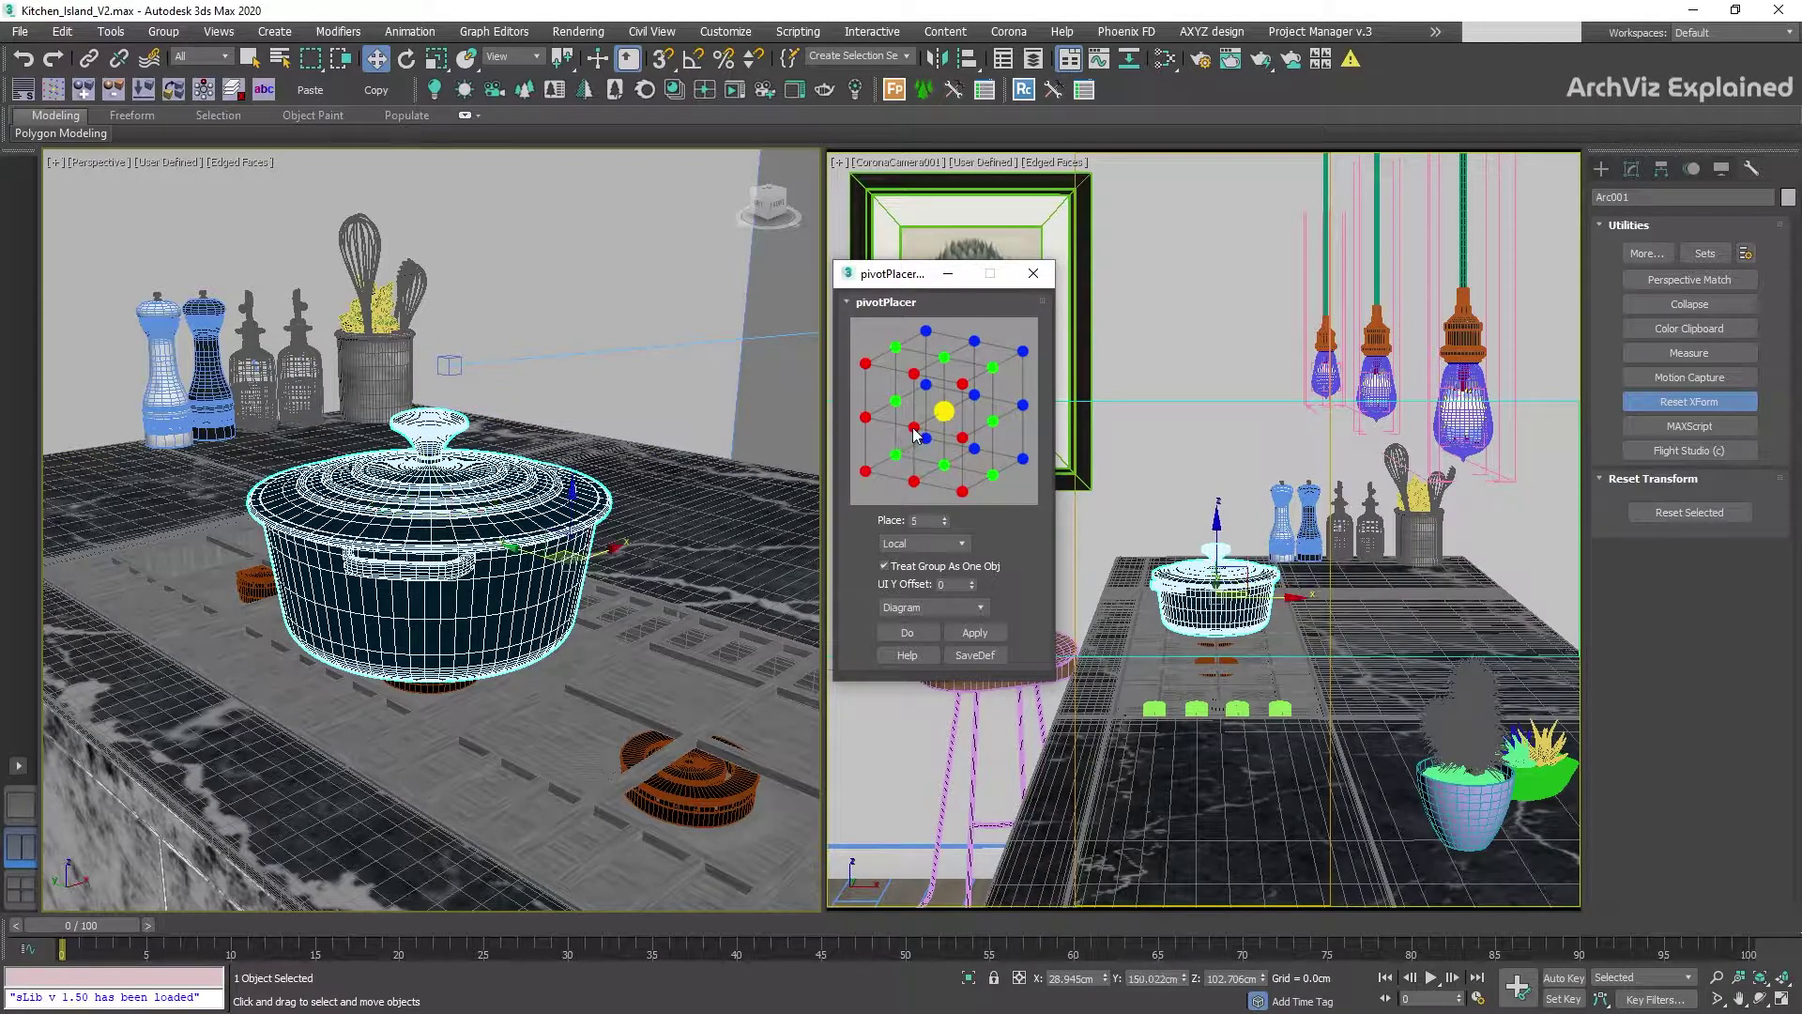
{"action": "left_click", "coordinate": [976, 397]}
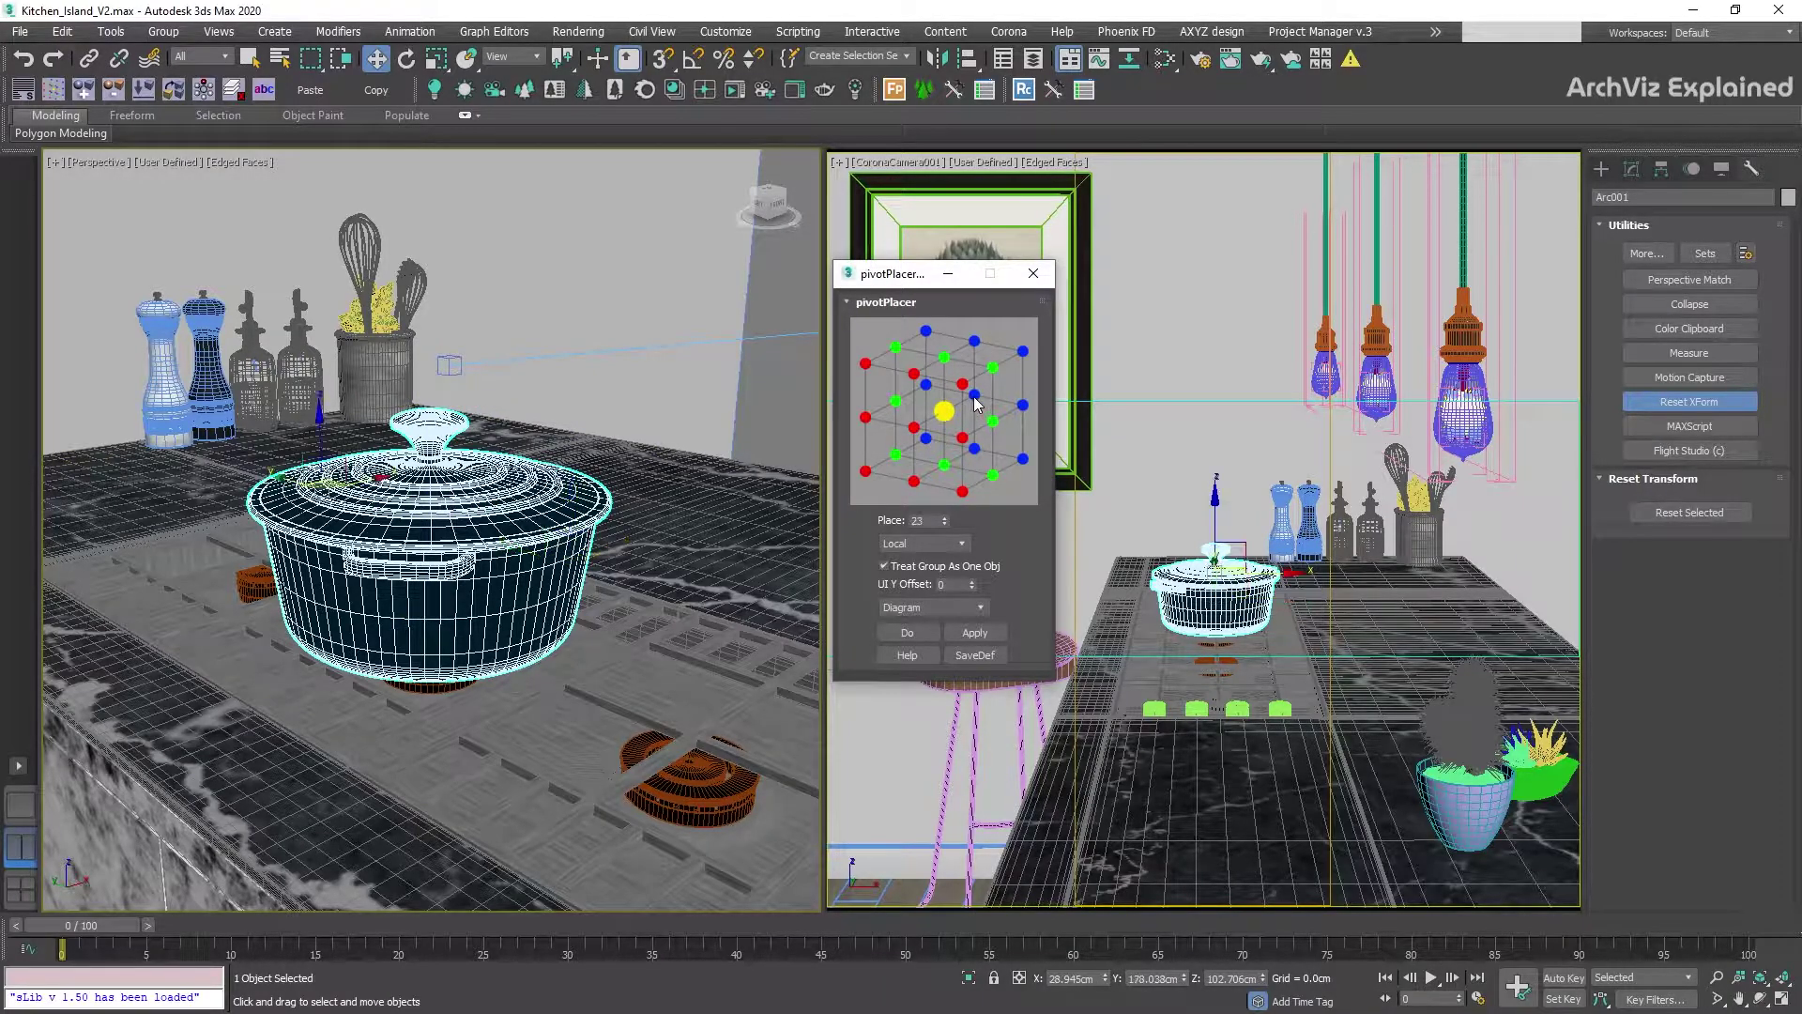
{"action": "left_click", "coordinate": [995, 424]}
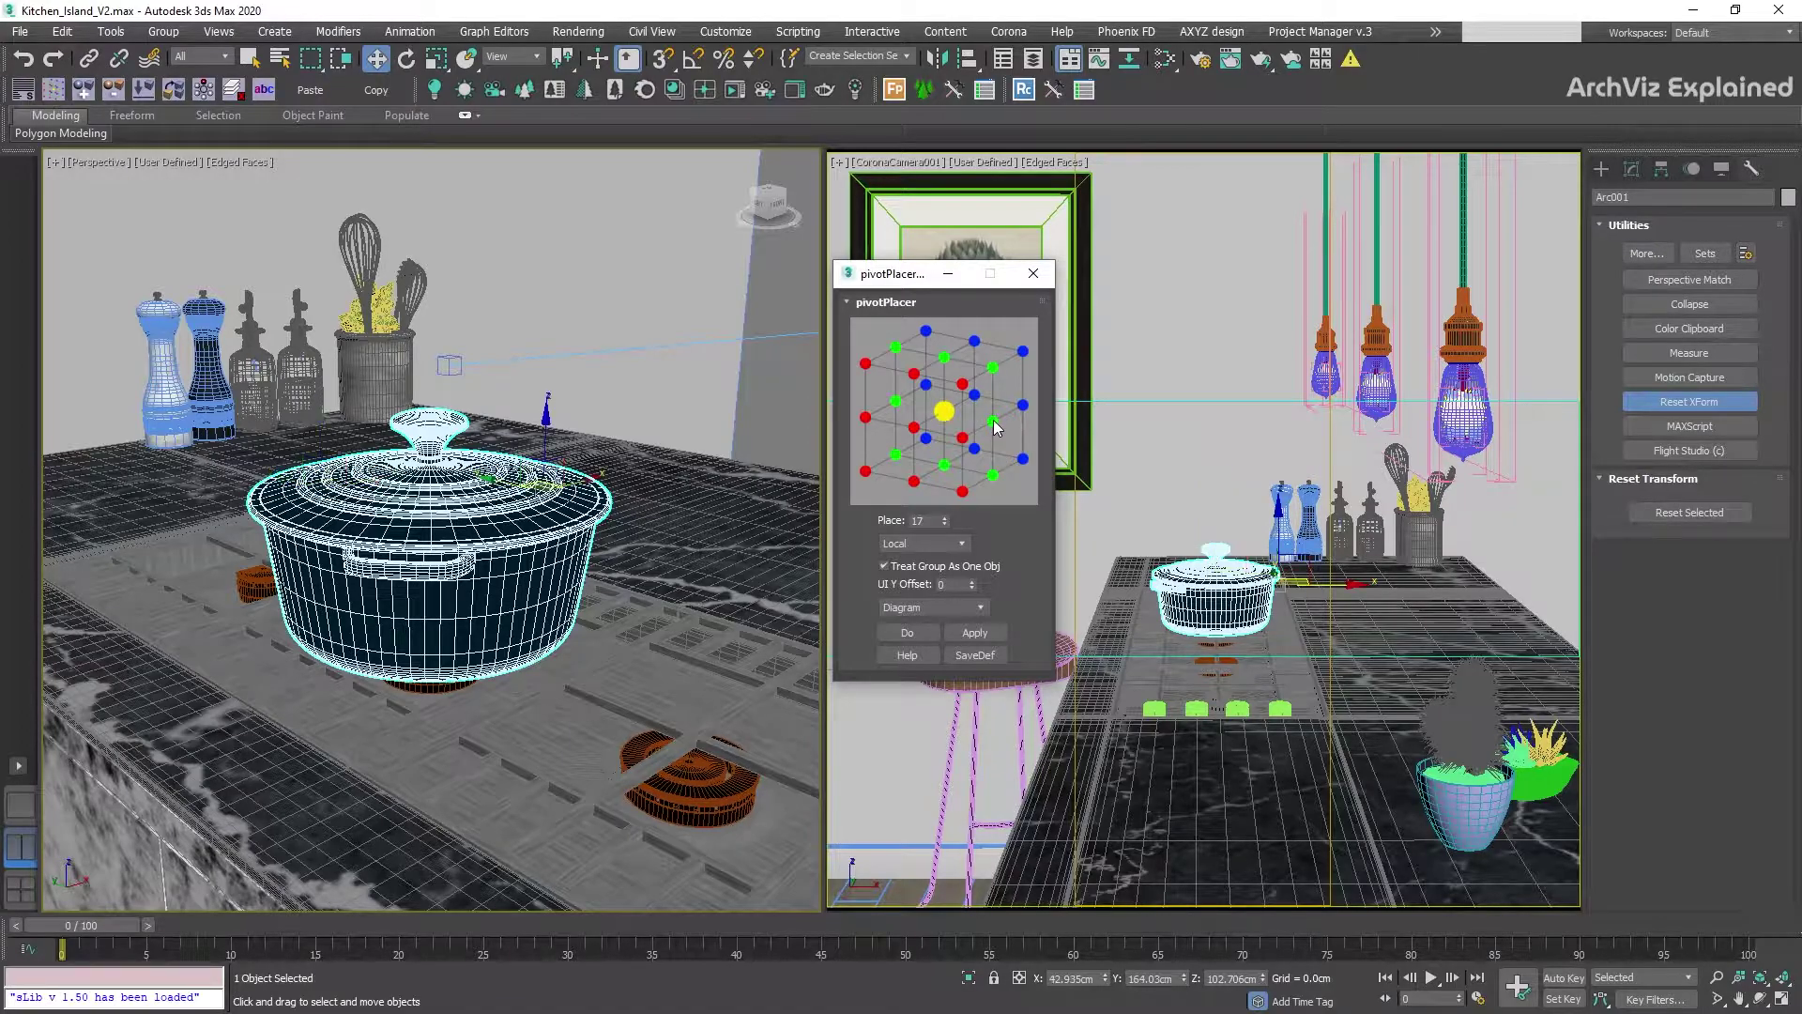
{"action": "left_click", "coordinate": [944, 466]}
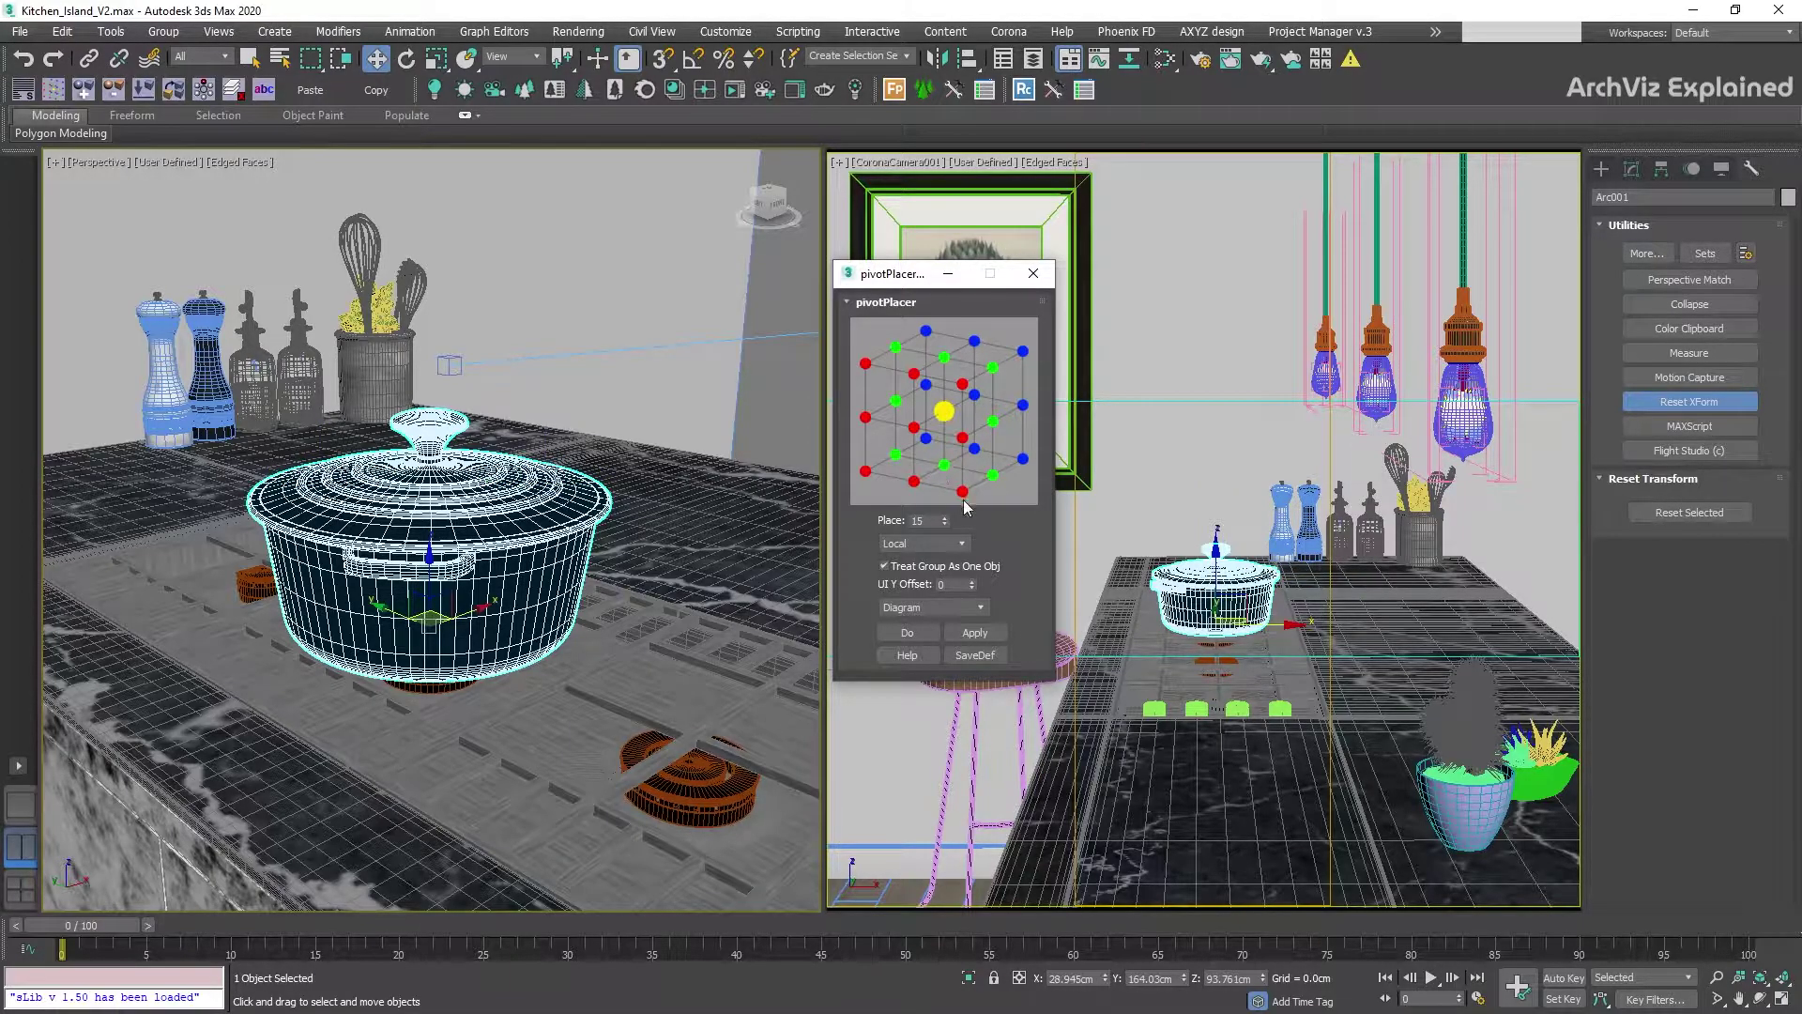
{"action": "left_click", "coordinate": [963, 492]}
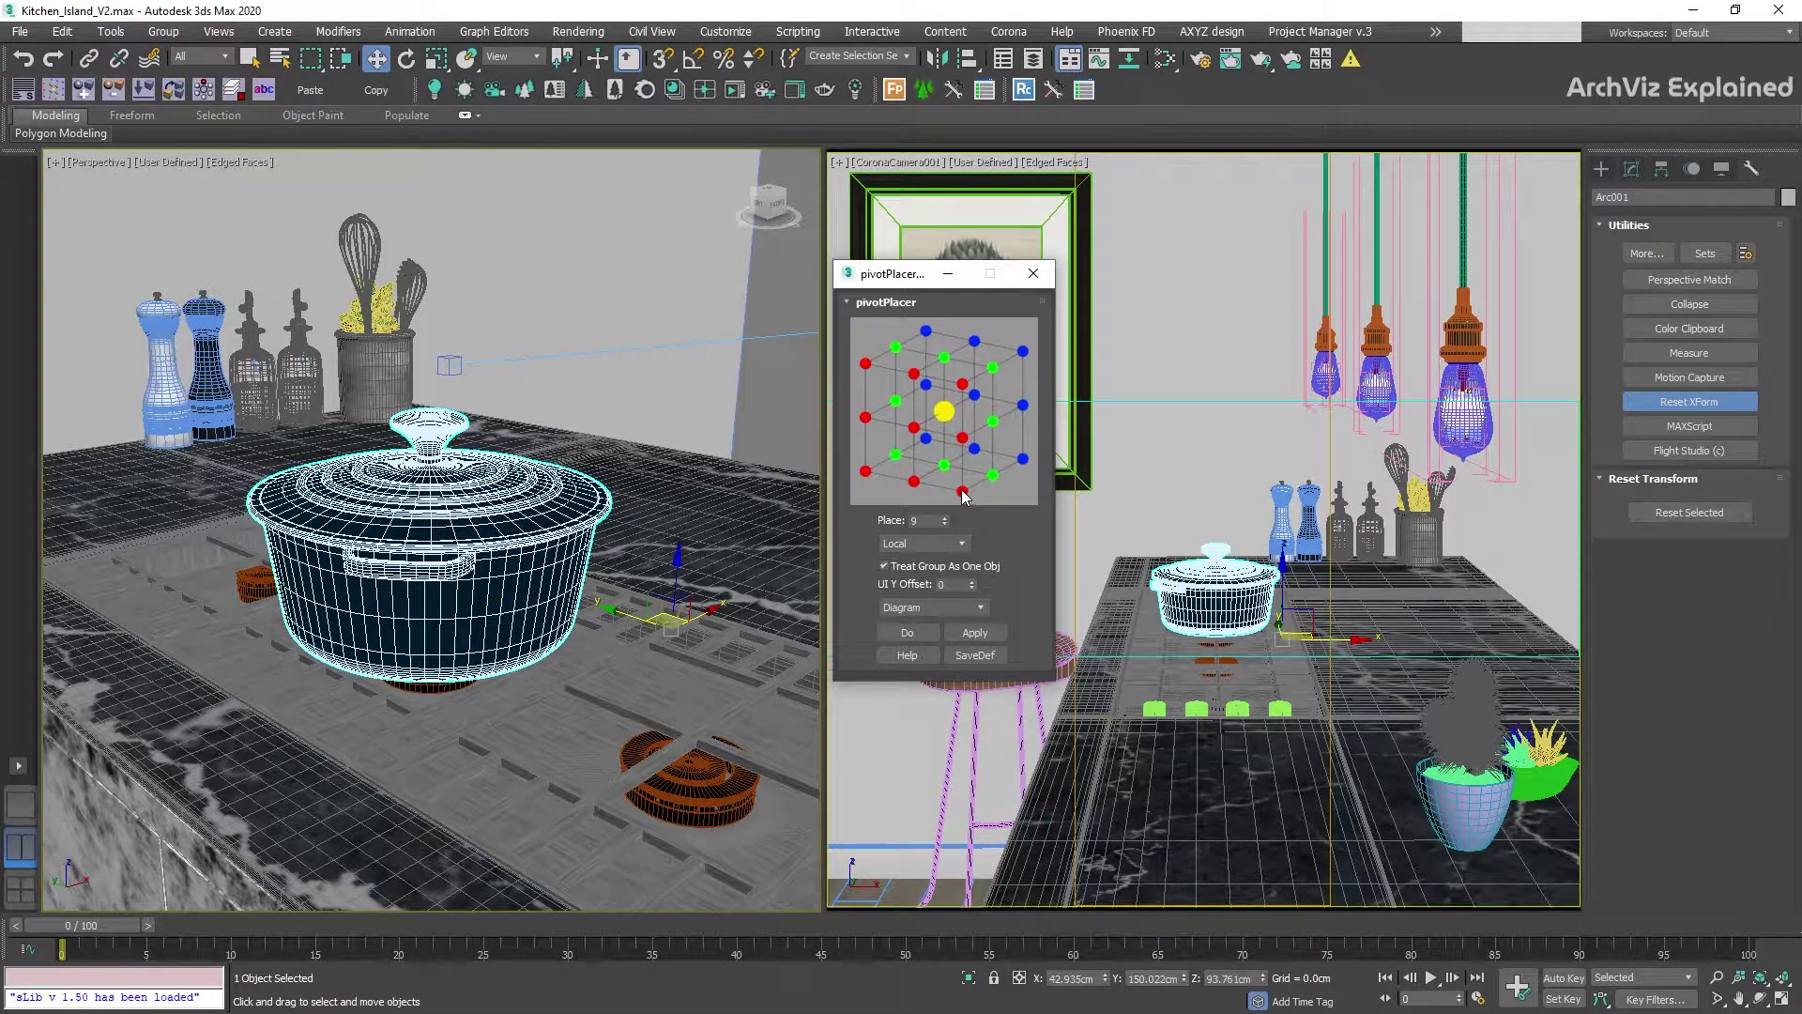
{"action": "left_click", "coordinate": [1023, 460]}
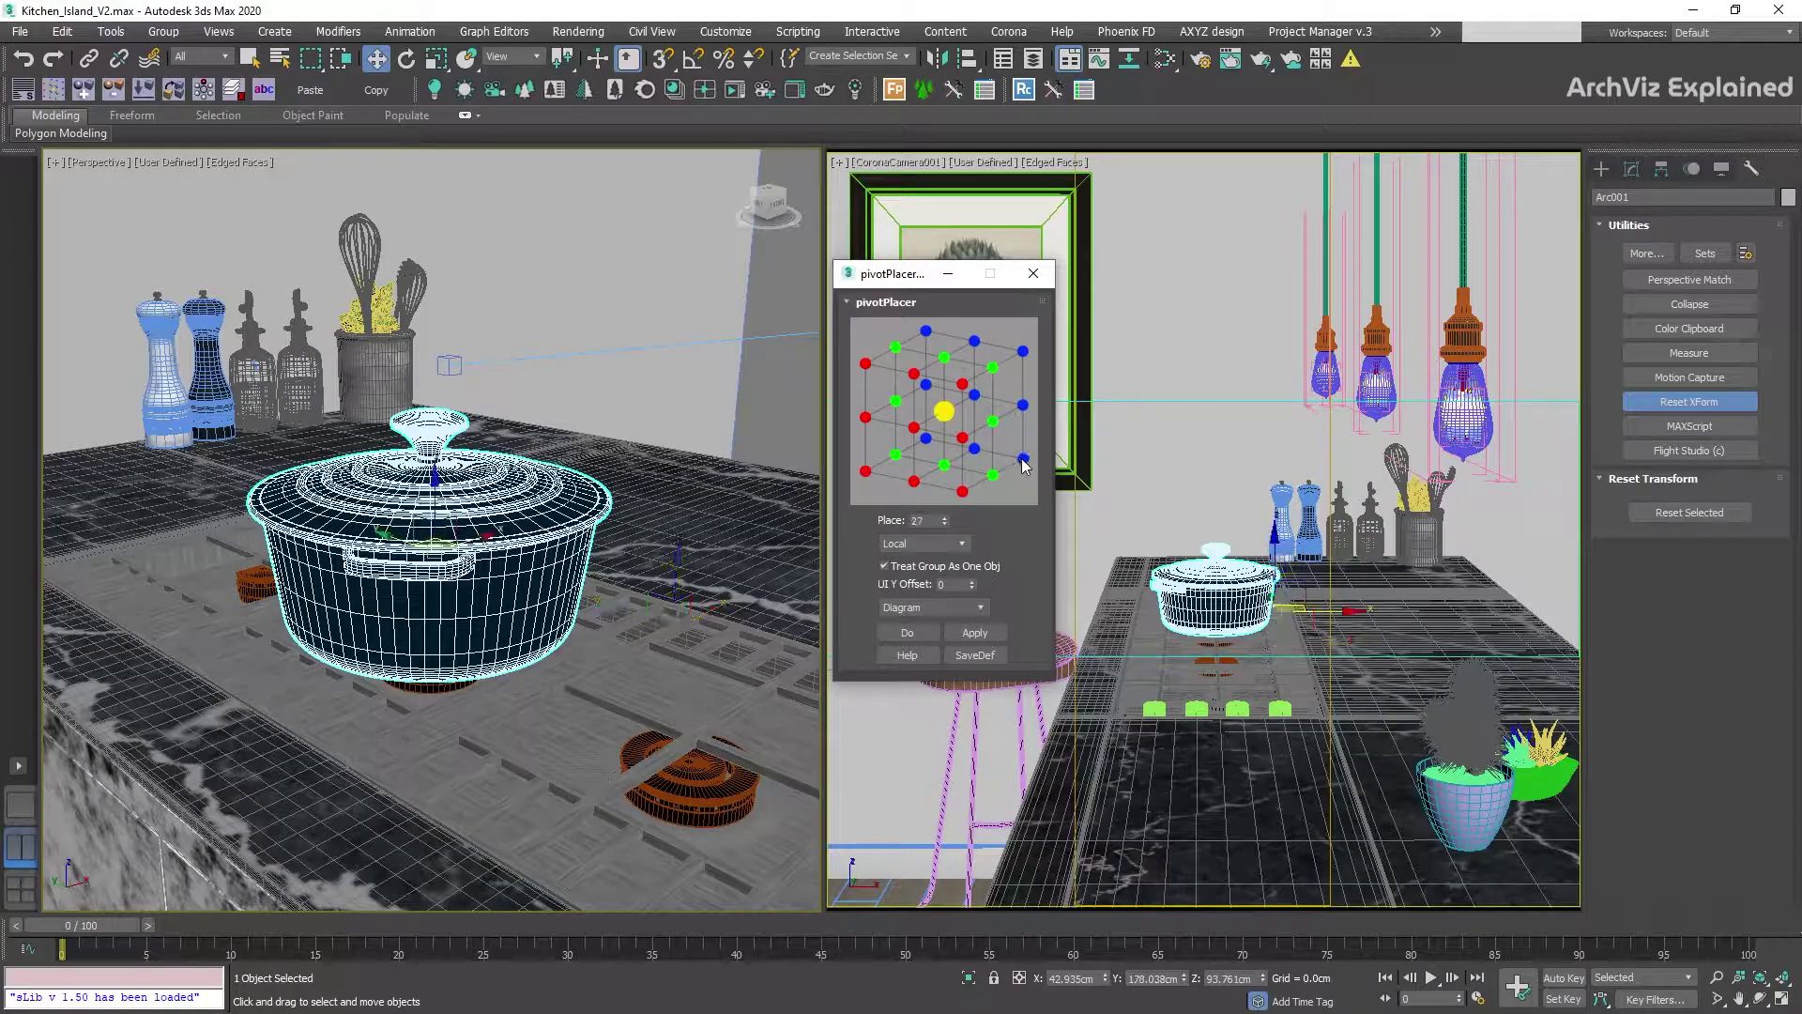
{"action": "left_click", "coordinate": [865, 472]}
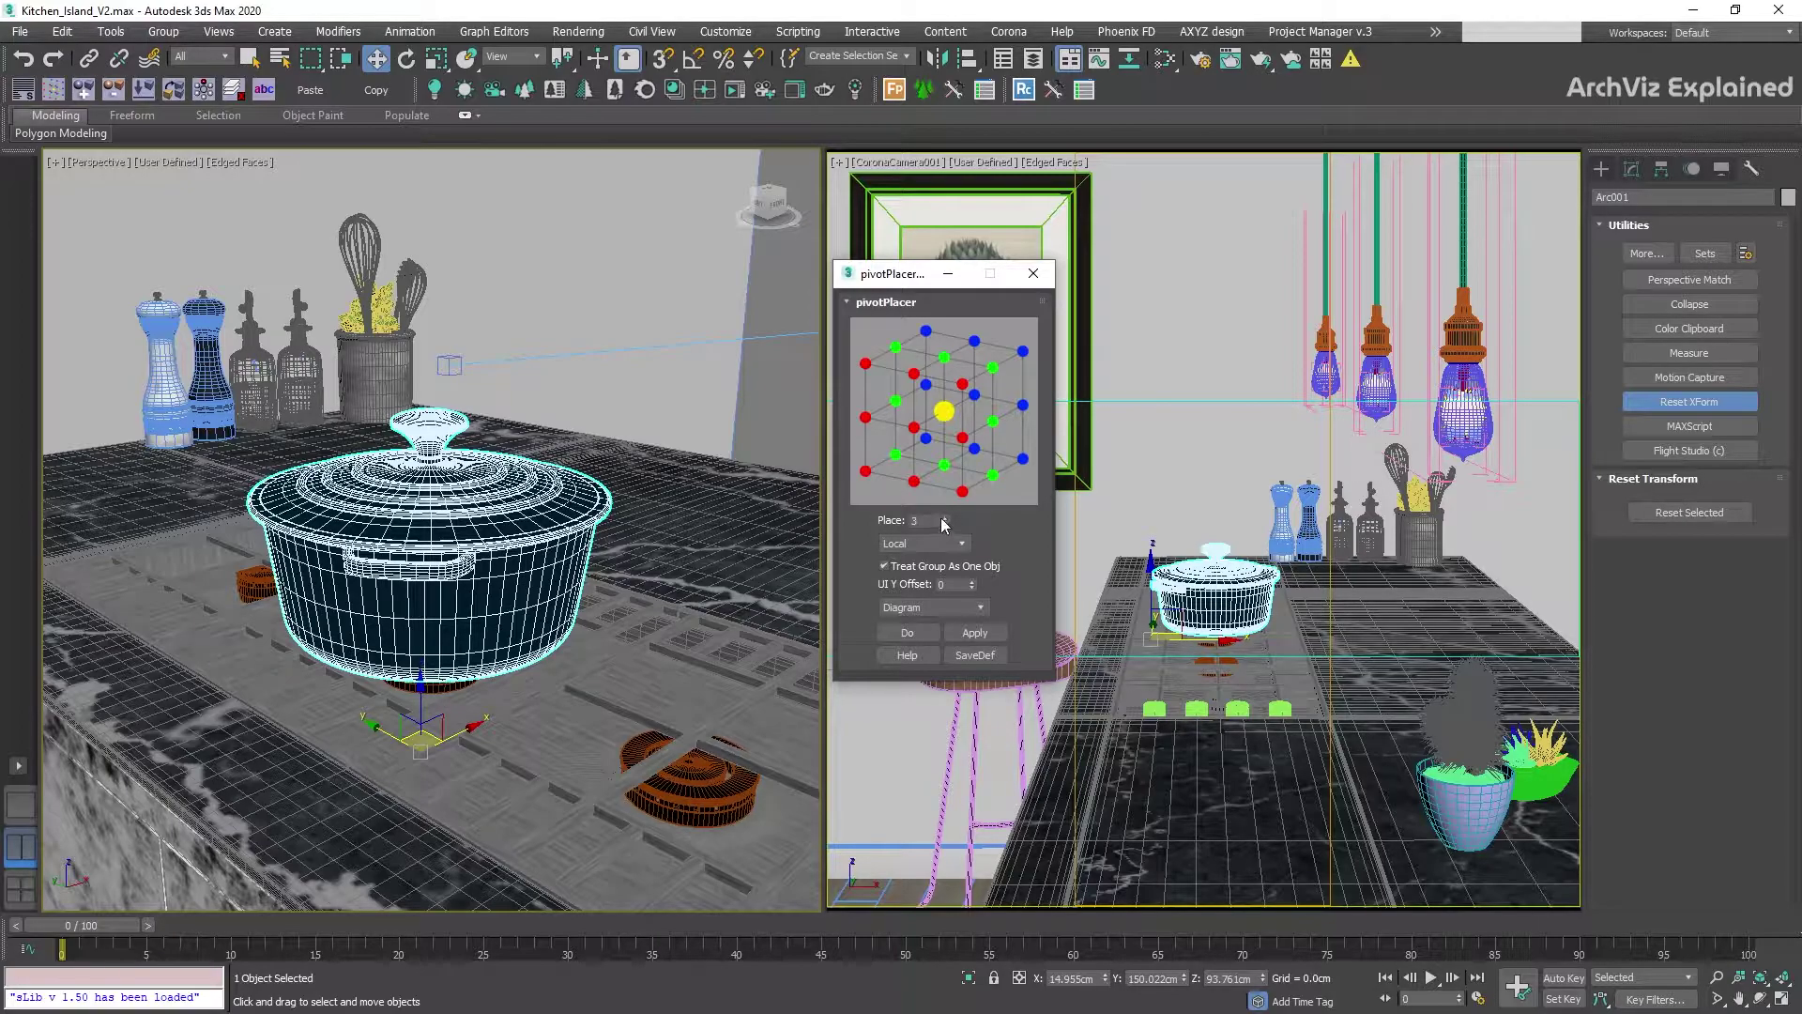
Return the pivot to the pot's centre, apply Reset XForm to the pot, and close pivotPlacer.
{"action": "left_click", "coordinate": [973, 633]}
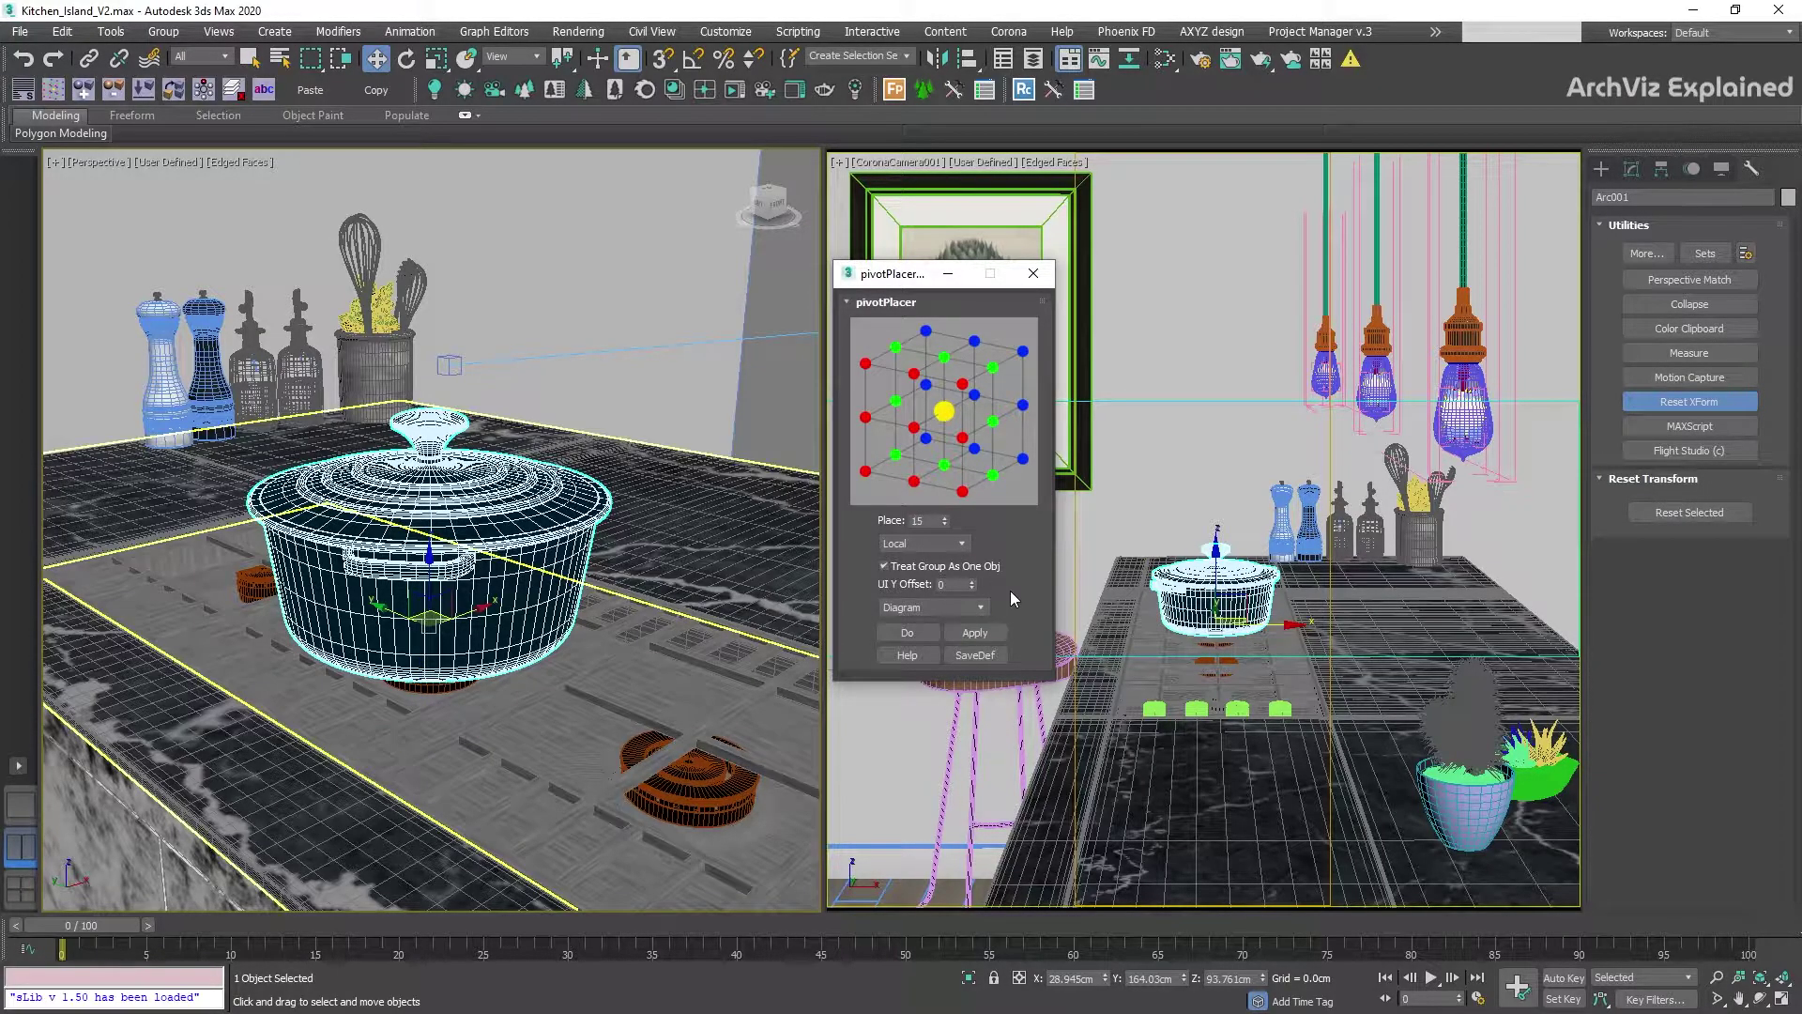
{"action": "left_click", "coordinate": [1714, 402]}
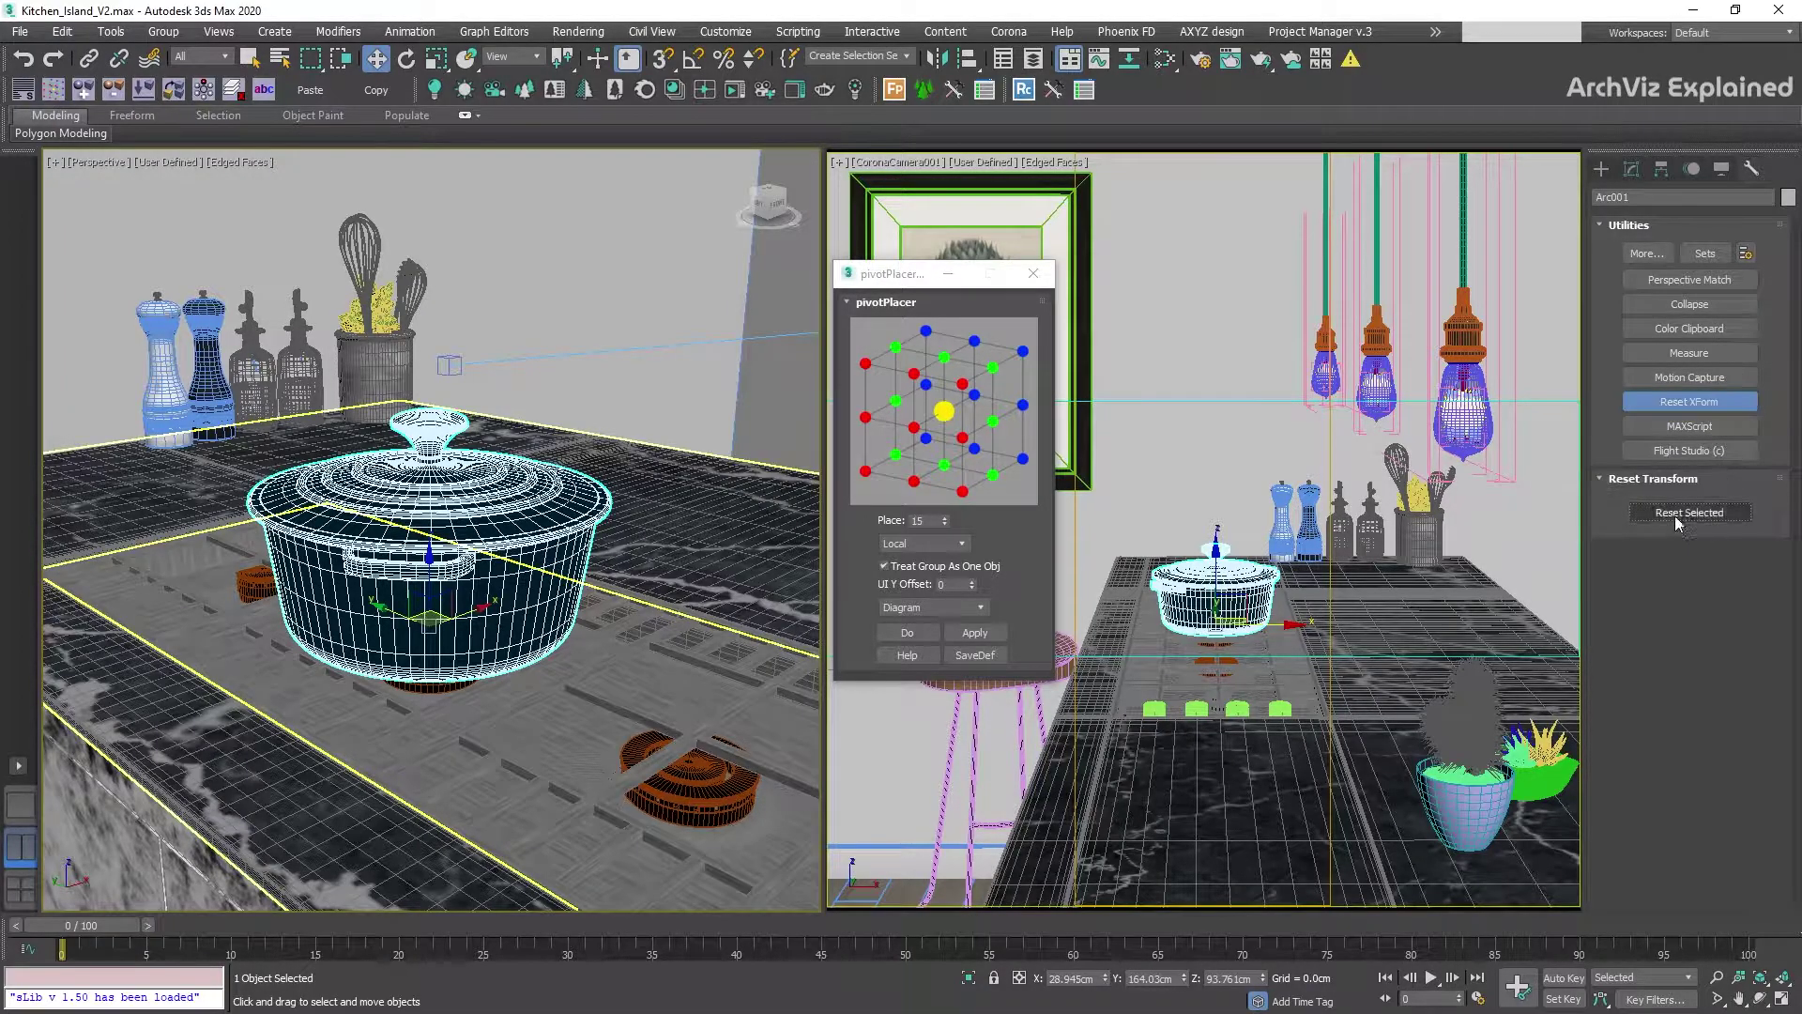
{"action": "left_click", "coordinate": [1744, 513]}
{"action": "left_click", "coordinate": [1602, 169]}
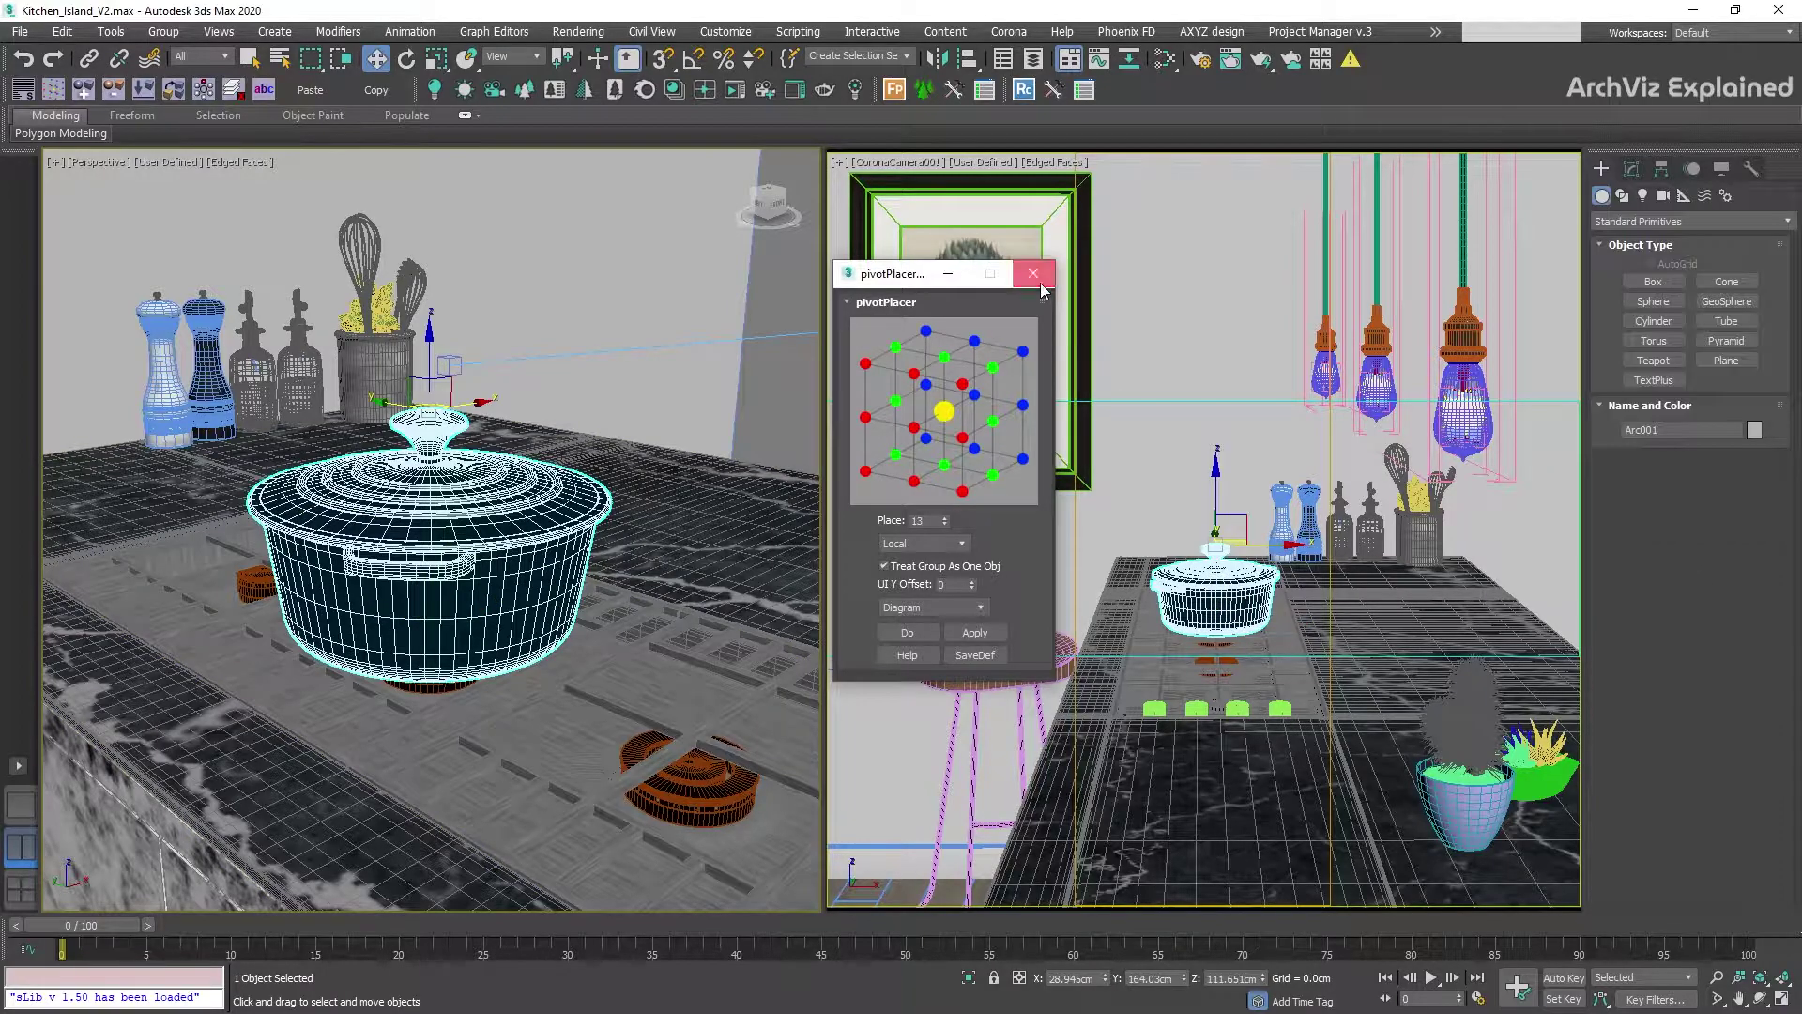
Open objectAttacher and clone the pot with a Shift-drag, confirming Clone Options.
{"action": "left_click", "coordinate": [1033, 273]}
{"action": "left_click", "coordinate": [82, 94]}
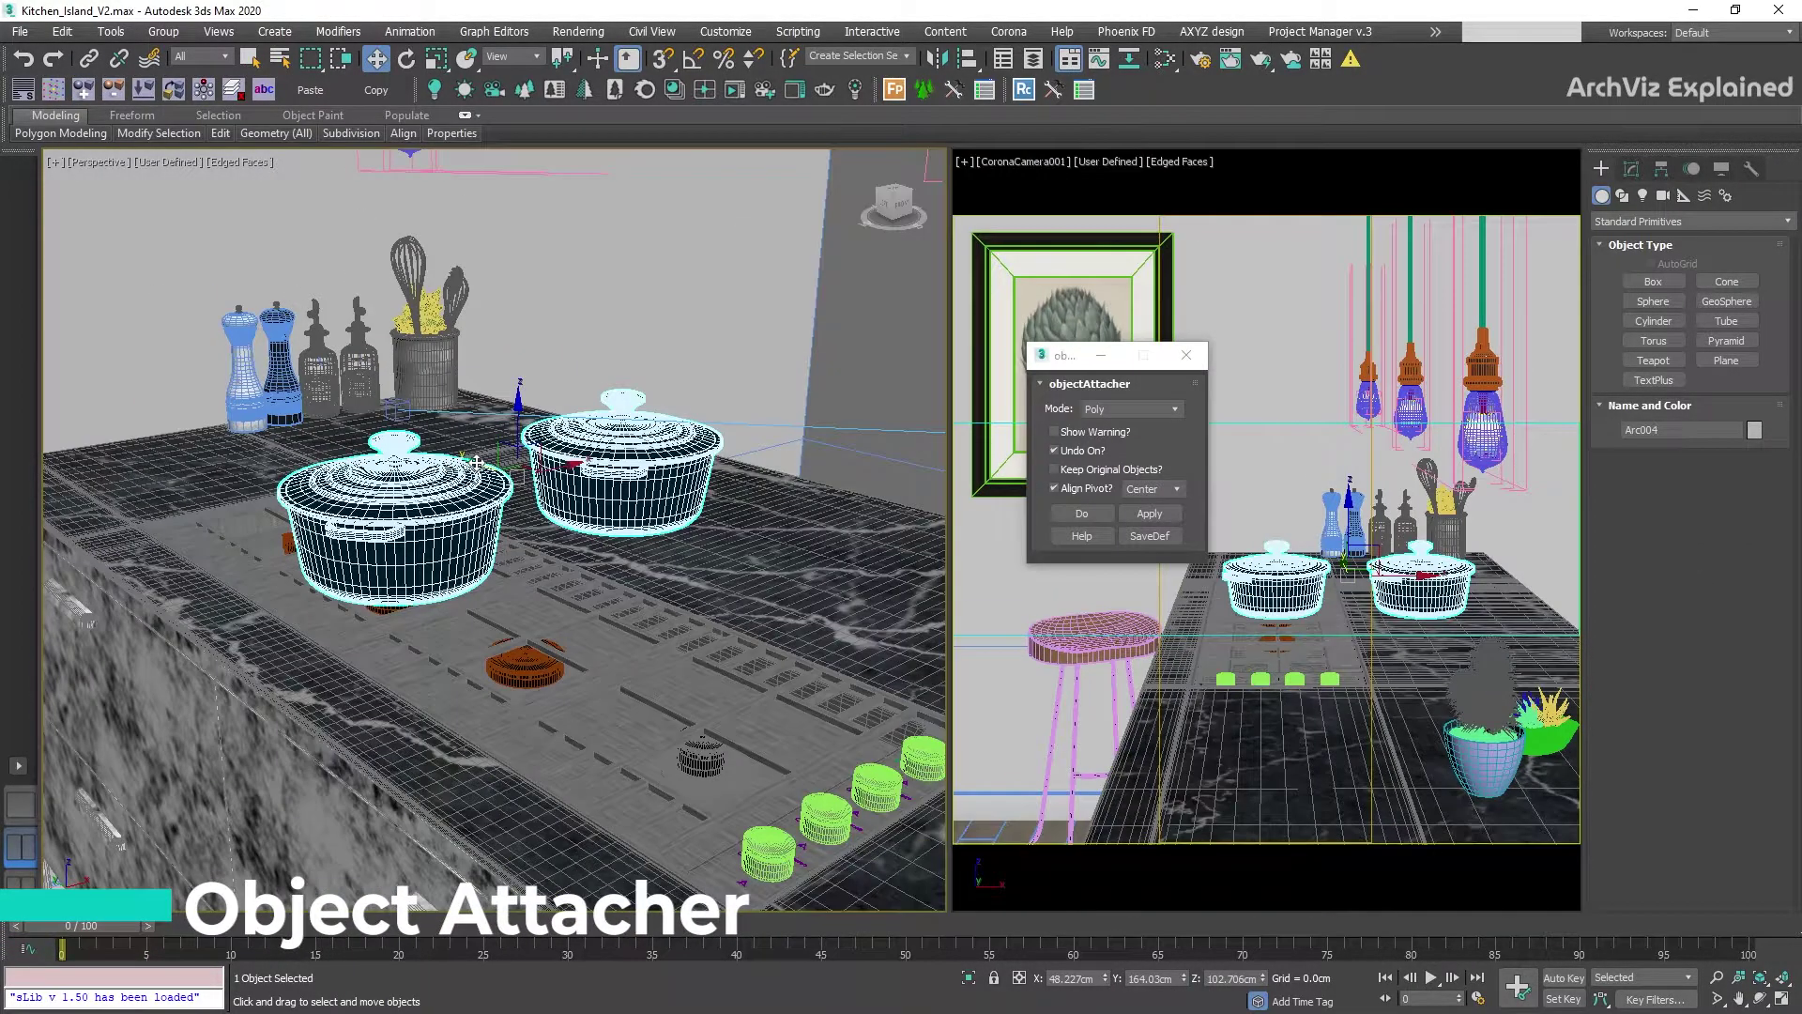
{"action": "left_click_drag", "start_coordinate": [601, 521], "coordinate": [816, 633], "text": "shift"}
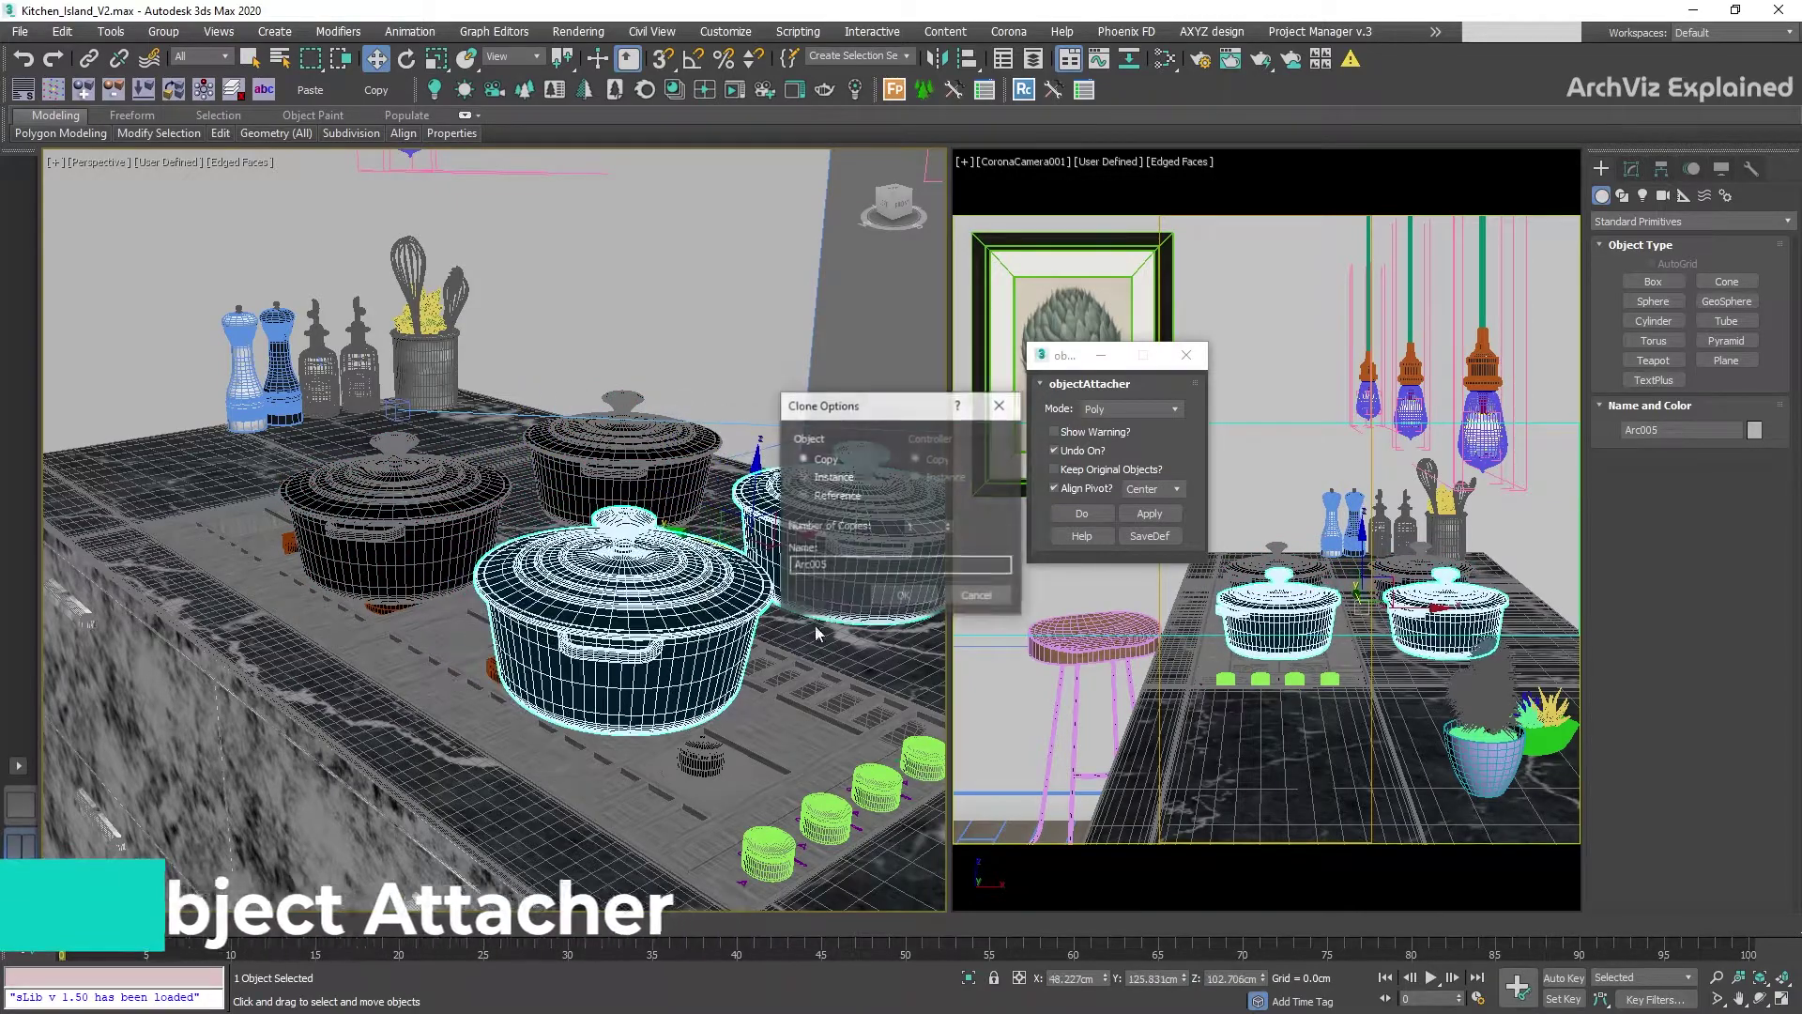
{"action": "left_click", "coordinate": [903, 594]}
Attach the two selected pots into a single object, Arc007, and reselect it.
{"action": "left_click", "coordinate": [648, 463], "text": "ctrl"}
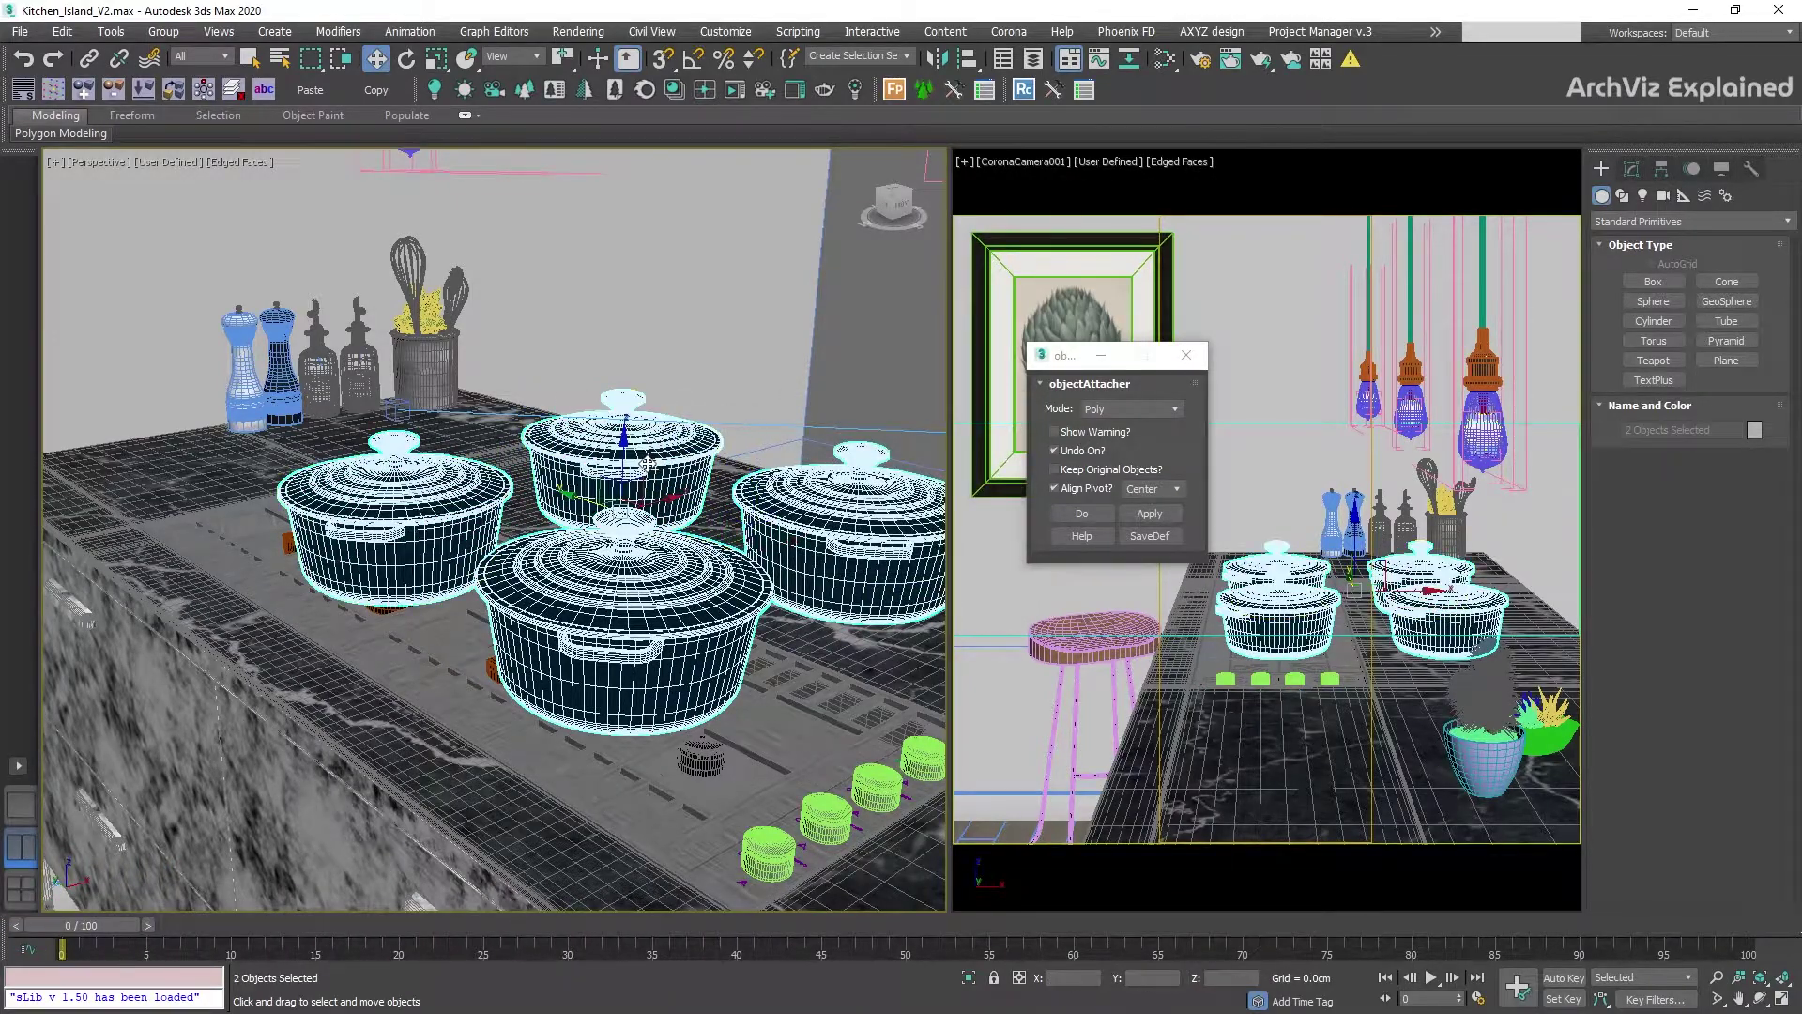
{"action": "left_click", "coordinate": [1147, 514]}
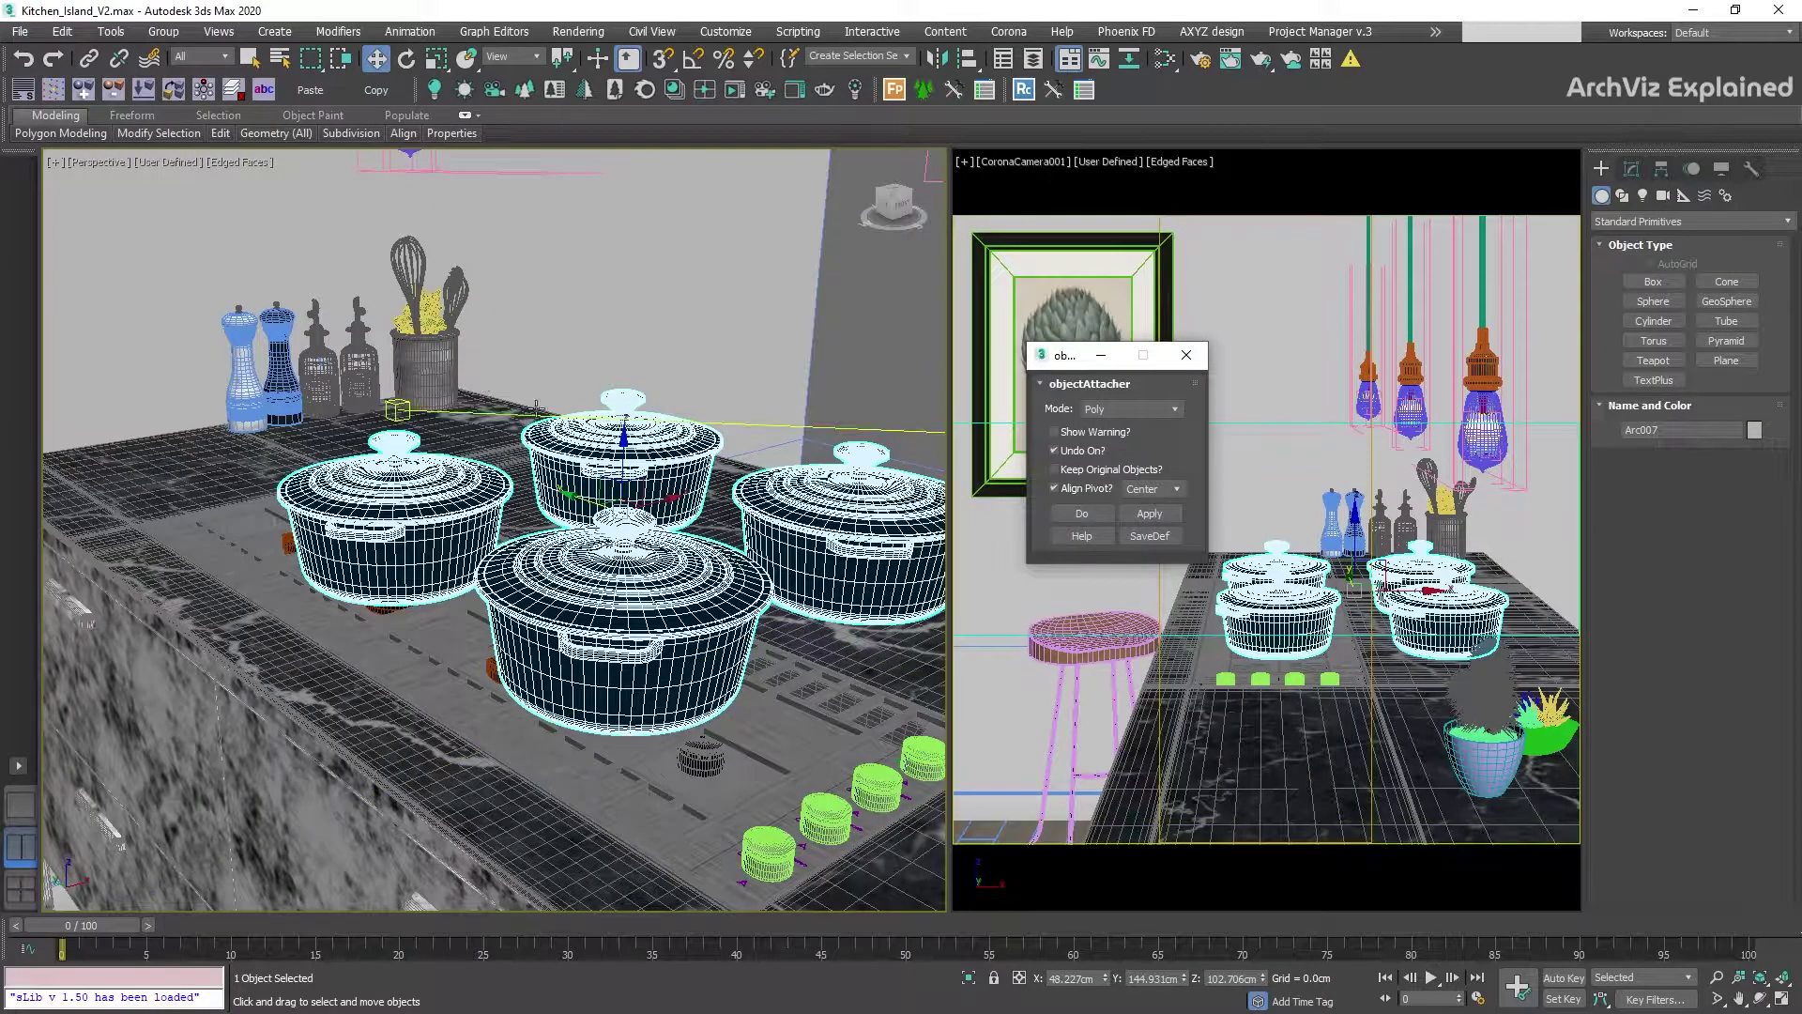
{"action": "left_click", "coordinate": [424, 361]}
{"action": "left_click", "coordinate": [632, 457]}
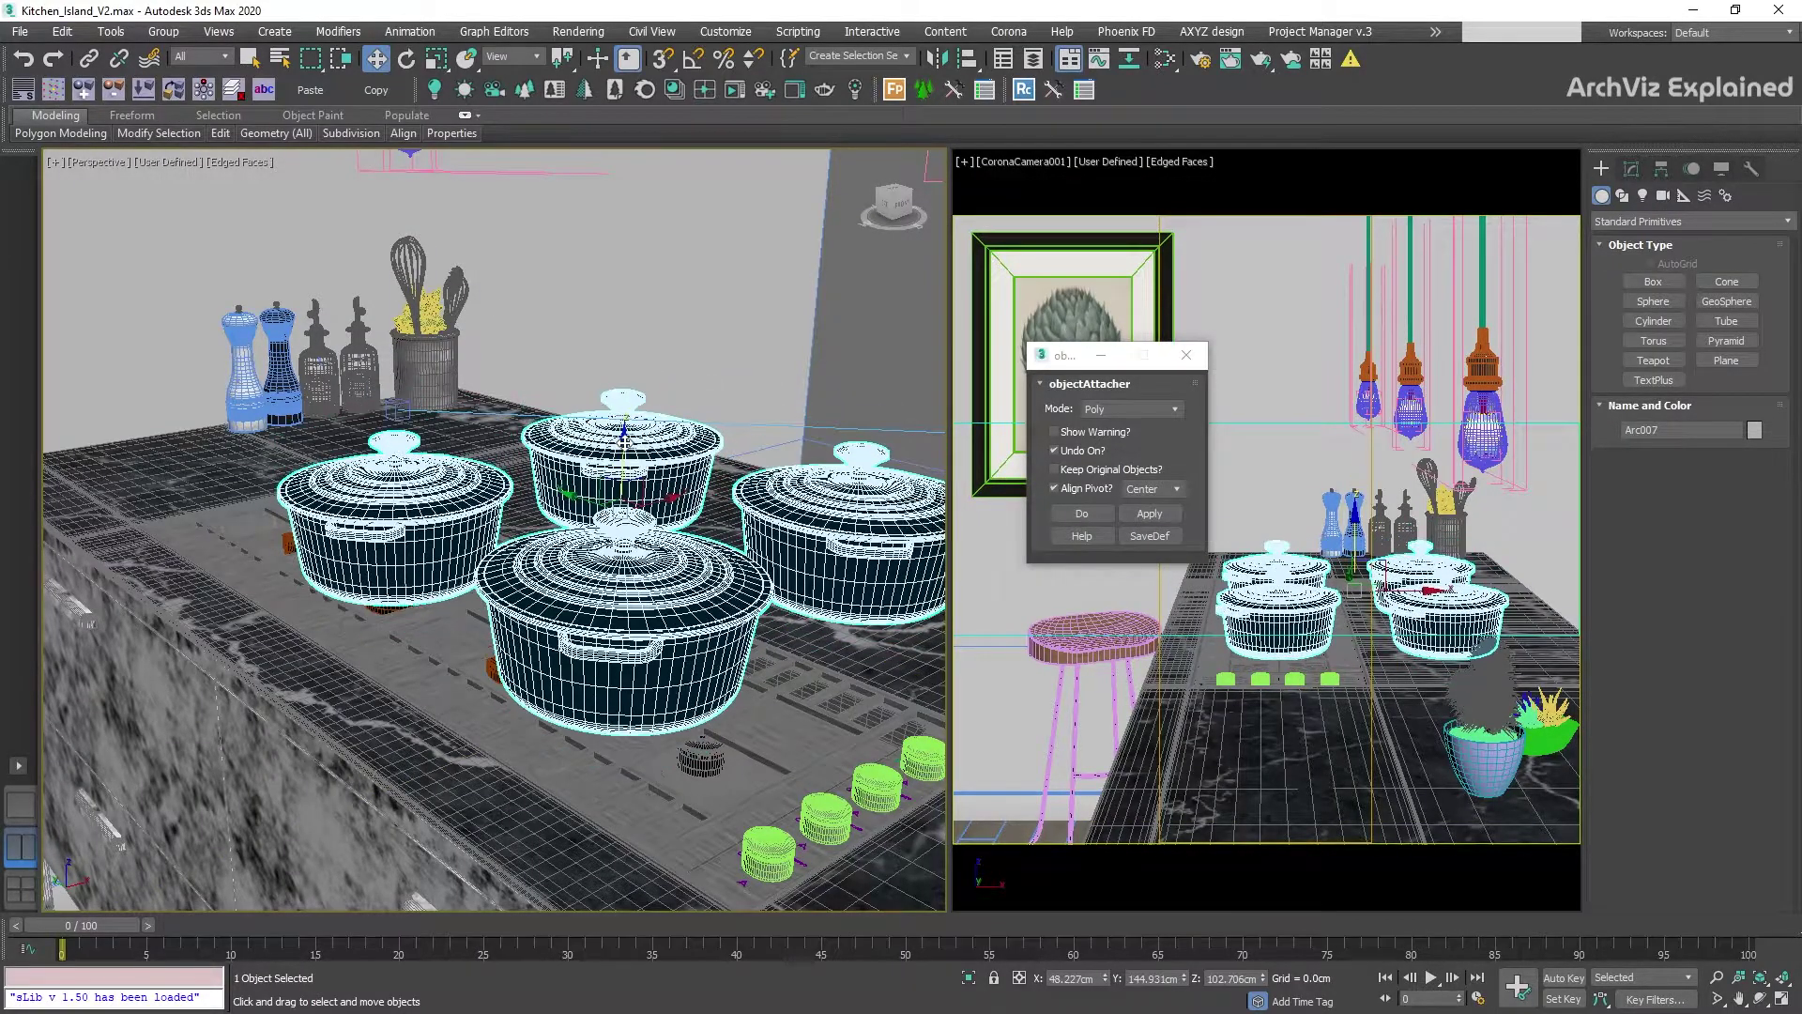
{"action": "left_click", "coordinate": [1134, 409]}
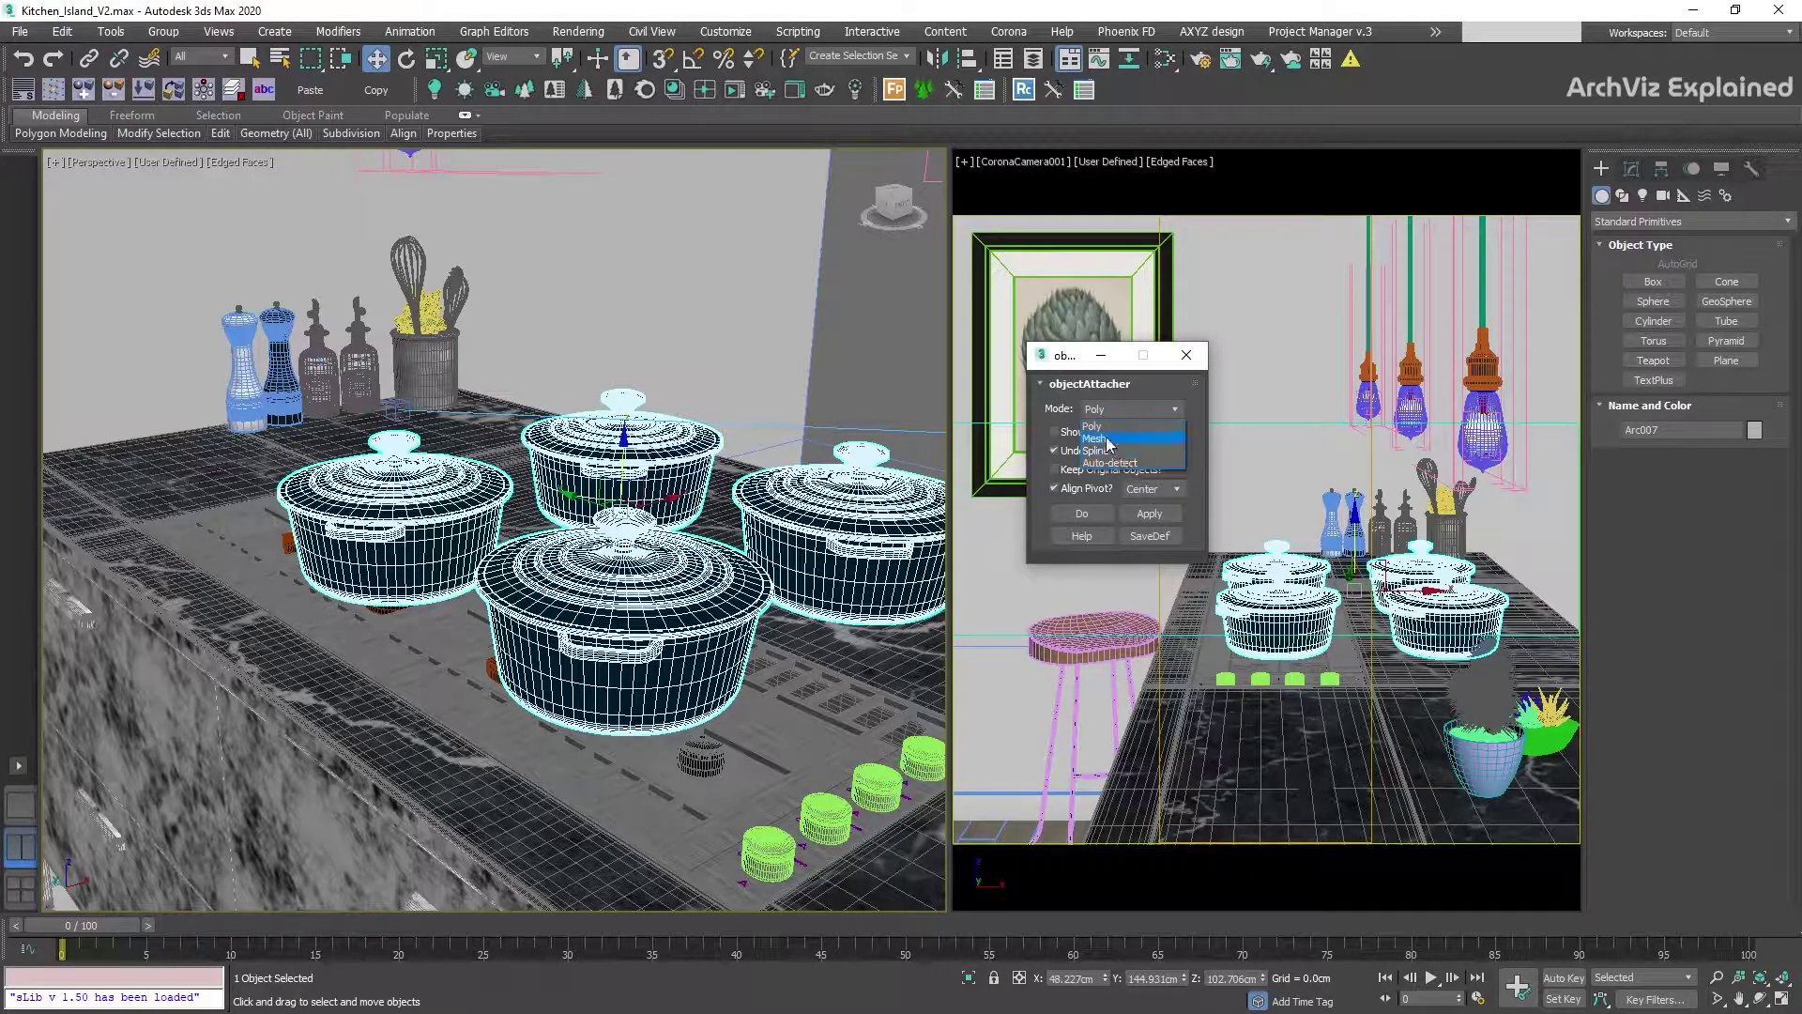
Keep Poly attach mode, turn off Show Warning?, and test Apply, dismissing the prompts.
{"action": "left_click", "coordinate": [1062, 416]}
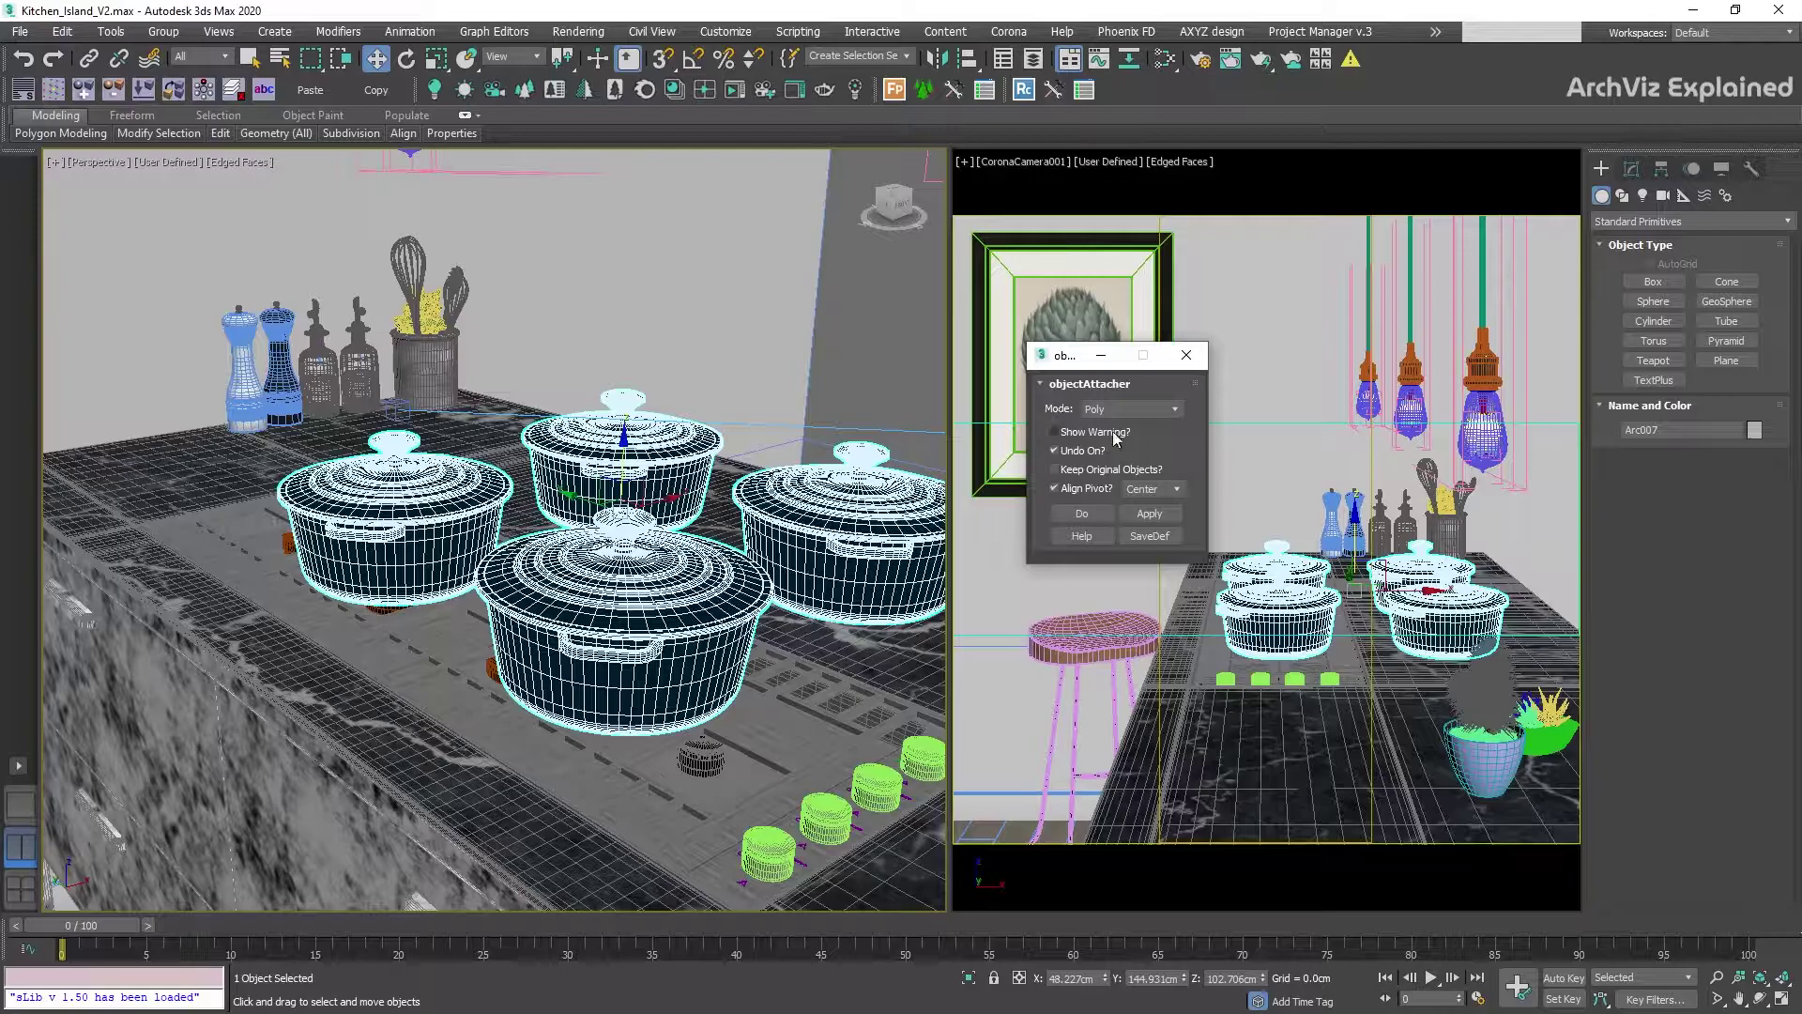
{"action": "left_click", "coordinate": [1147, 515]}
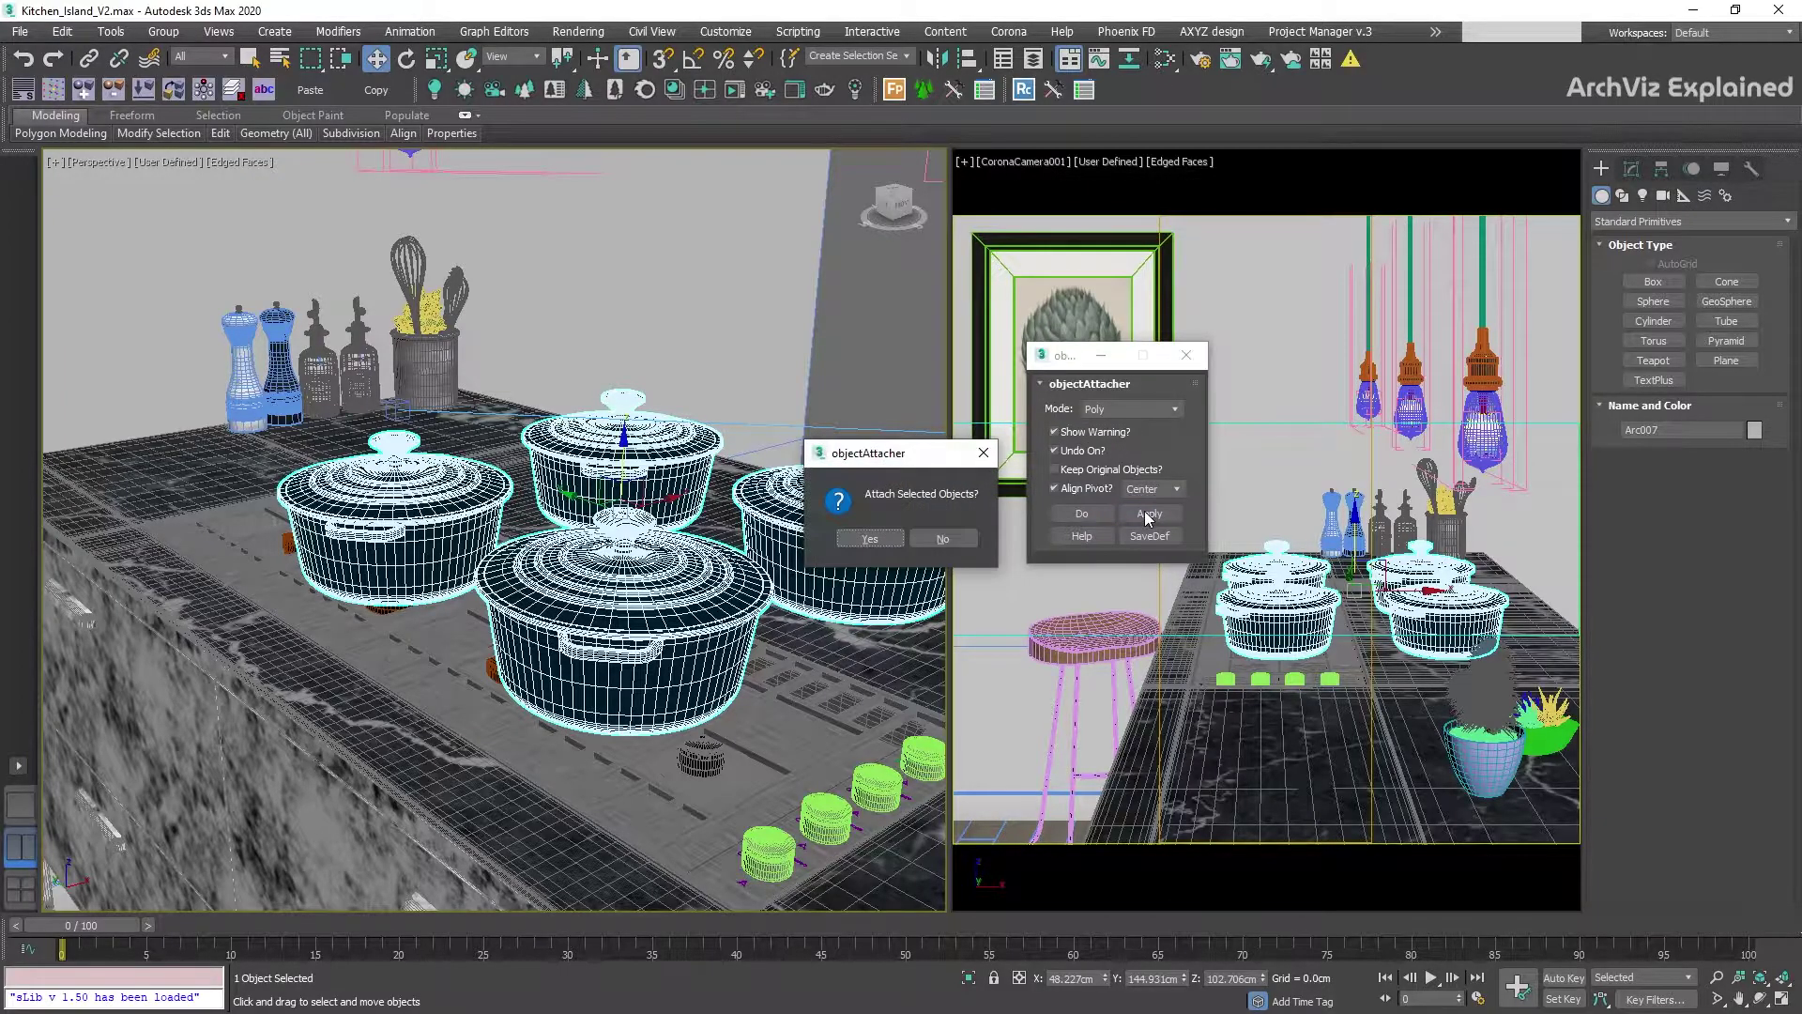
{"action": "left_click", "coordinate": [913, 540]}
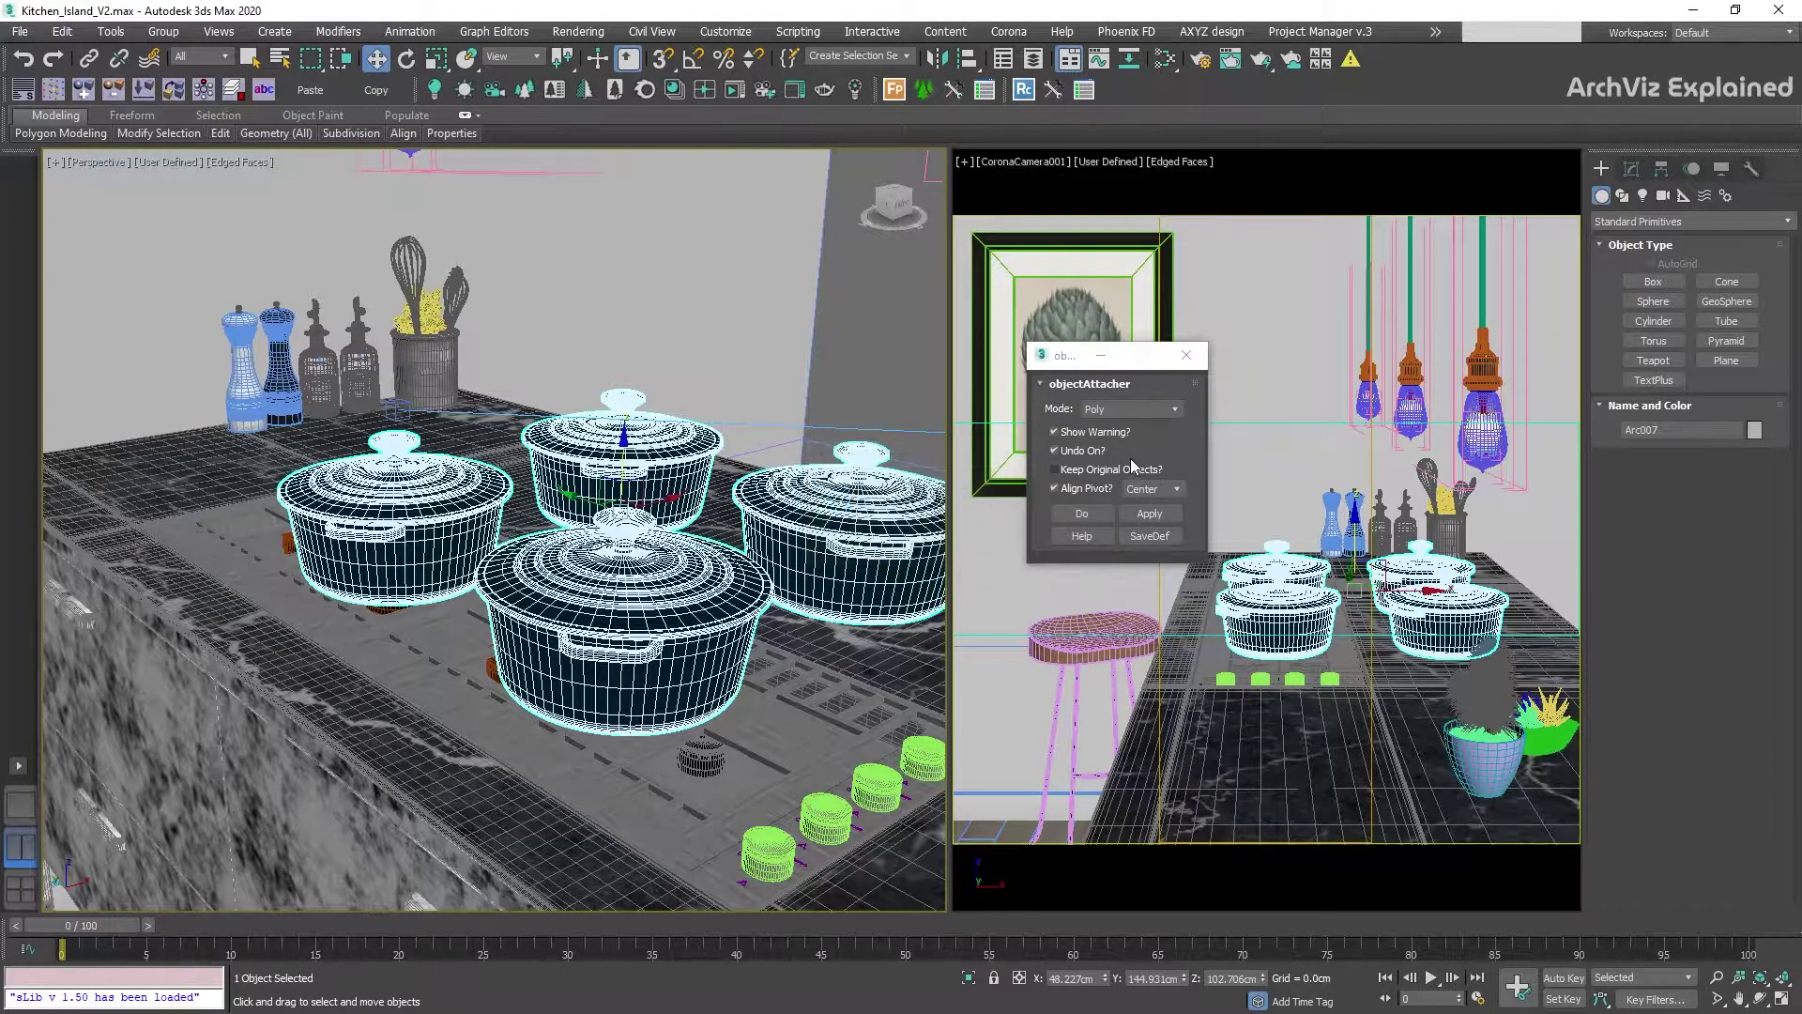
{"action": "left_click", "coordinate": [1055, 433]}
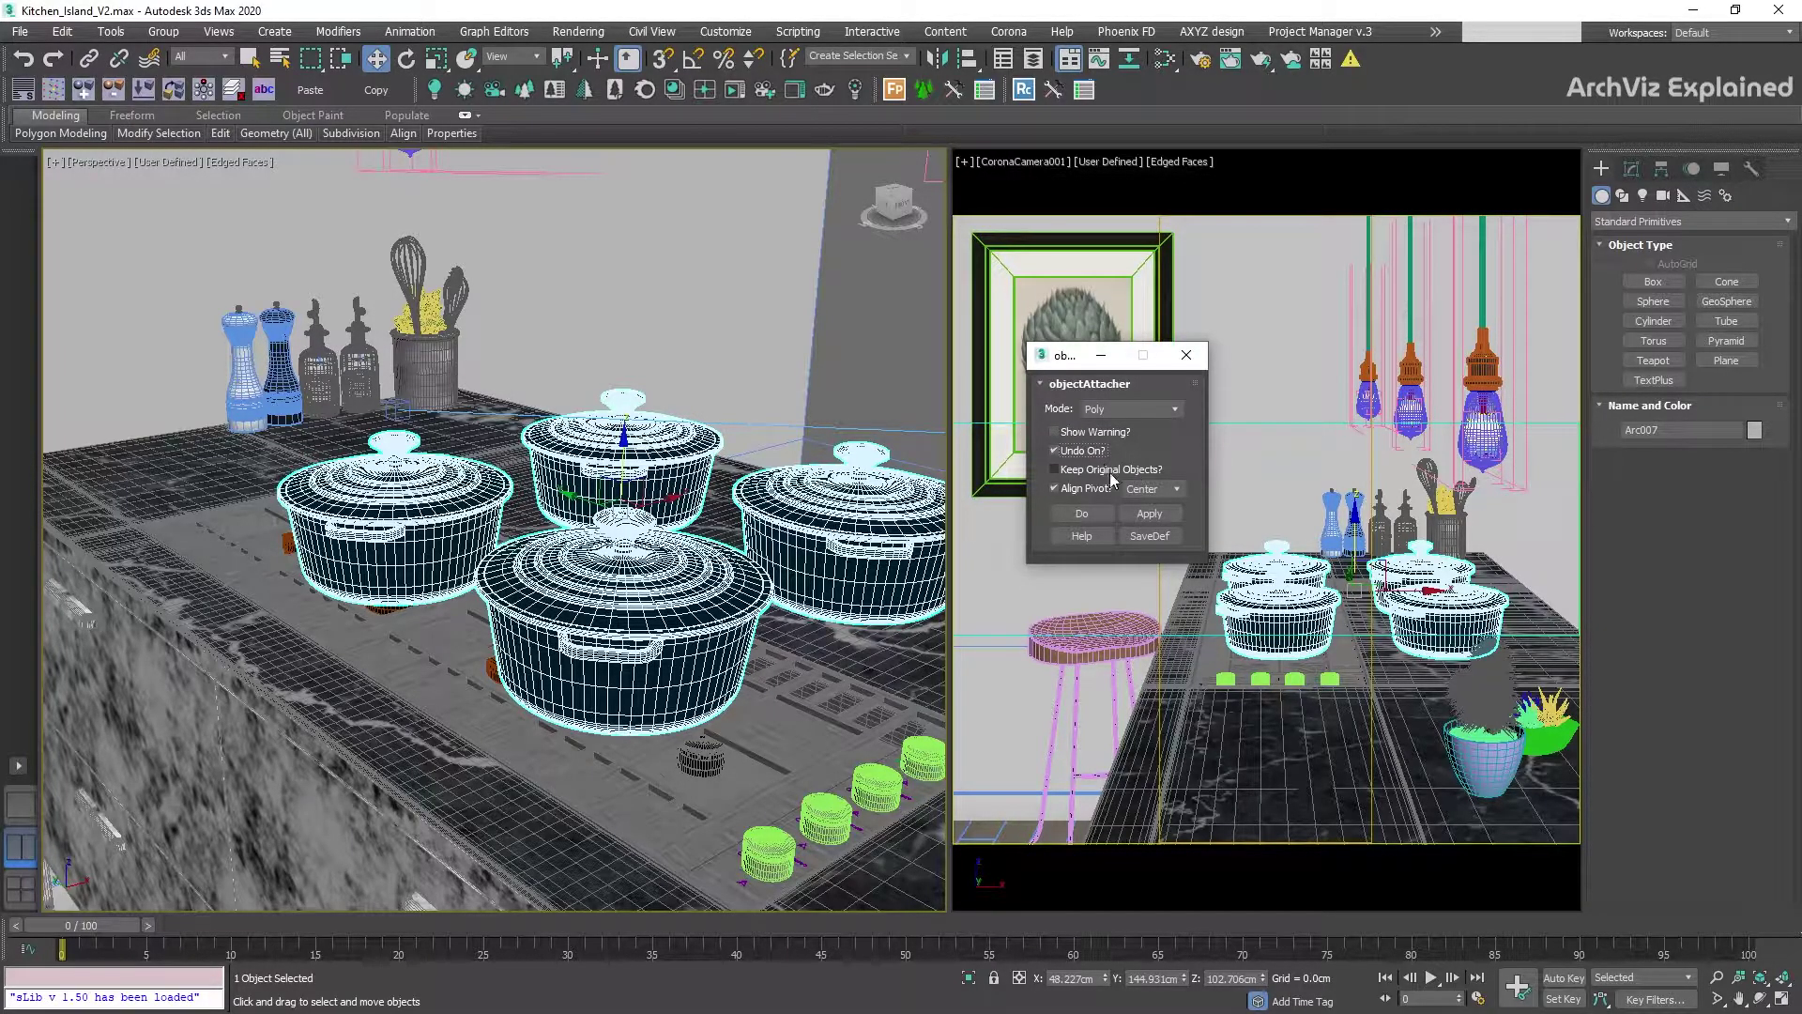
{"action": "left_click", "coordinate": [1147, 515]}
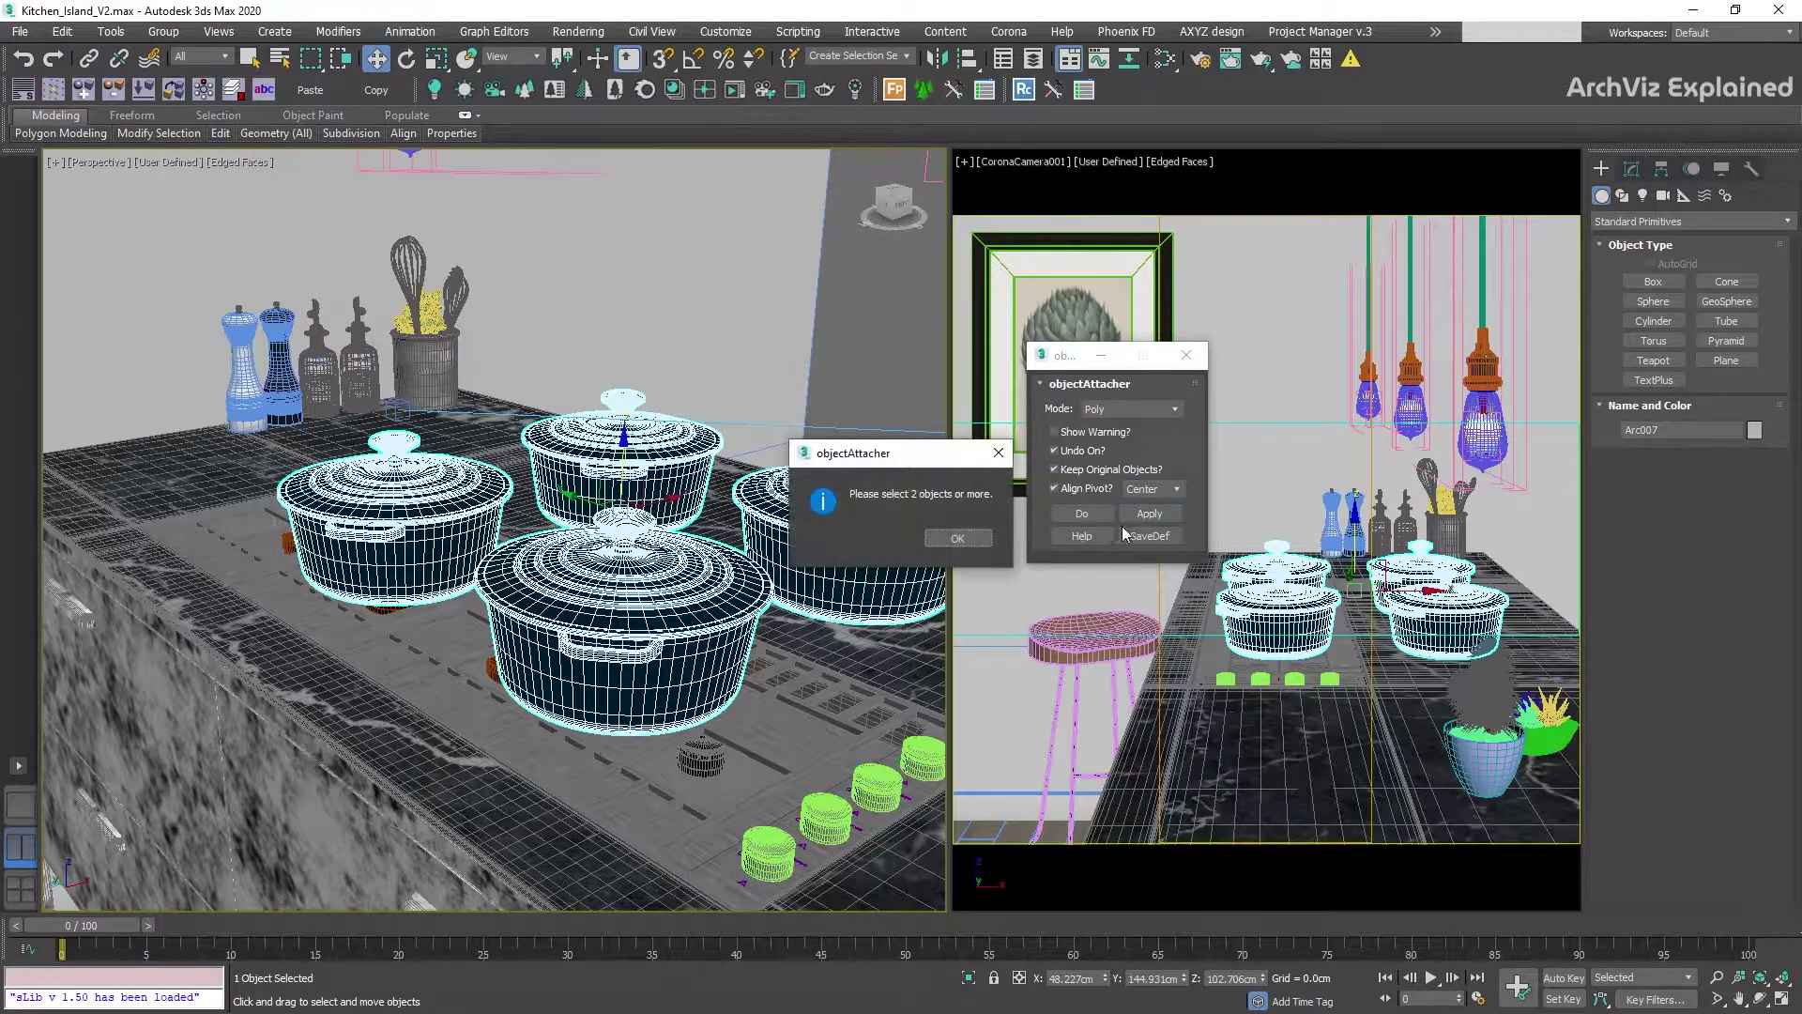
{"action": "left_click", "coordinate": [974, 538]}
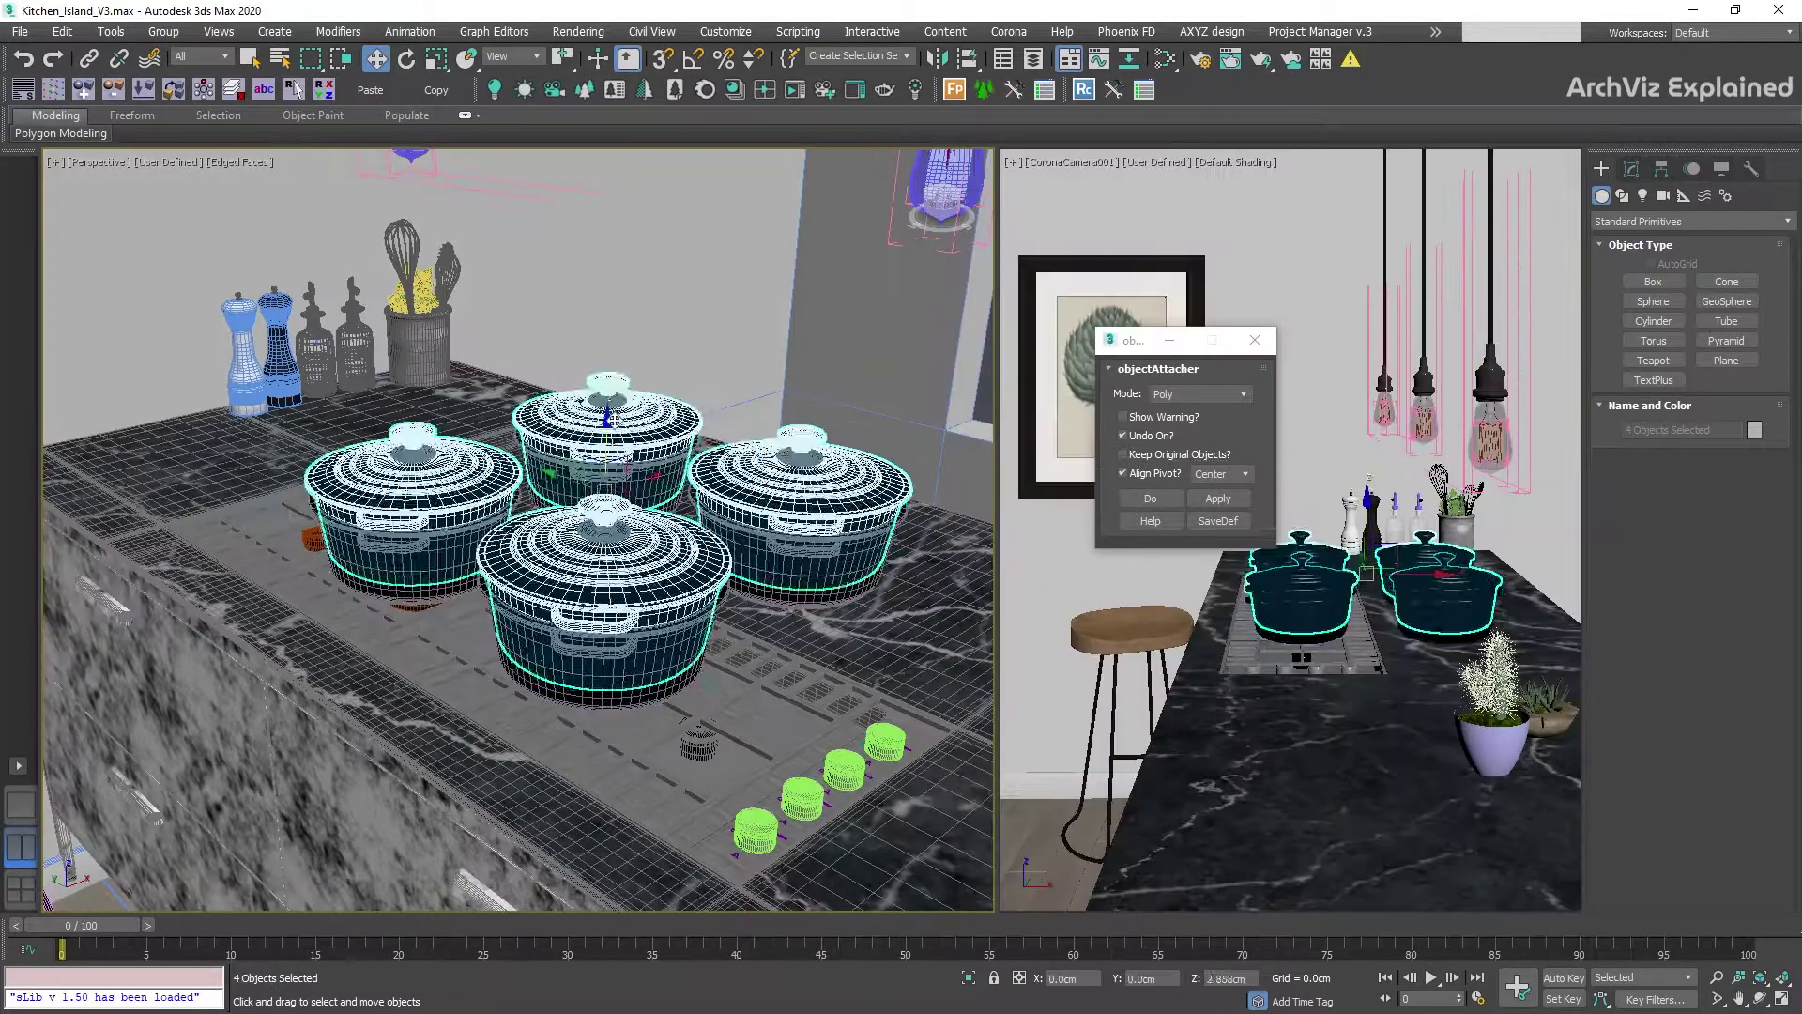
Clone the four pots upward as instances, then select all stacked pots and merge them into one object.
{"action": "left_click_drag", "start_coordinate": [606, 413], "coordinate": [610, 281], "text": "shift"}
{"action": "left_click", "coordinate": [903, 595]}
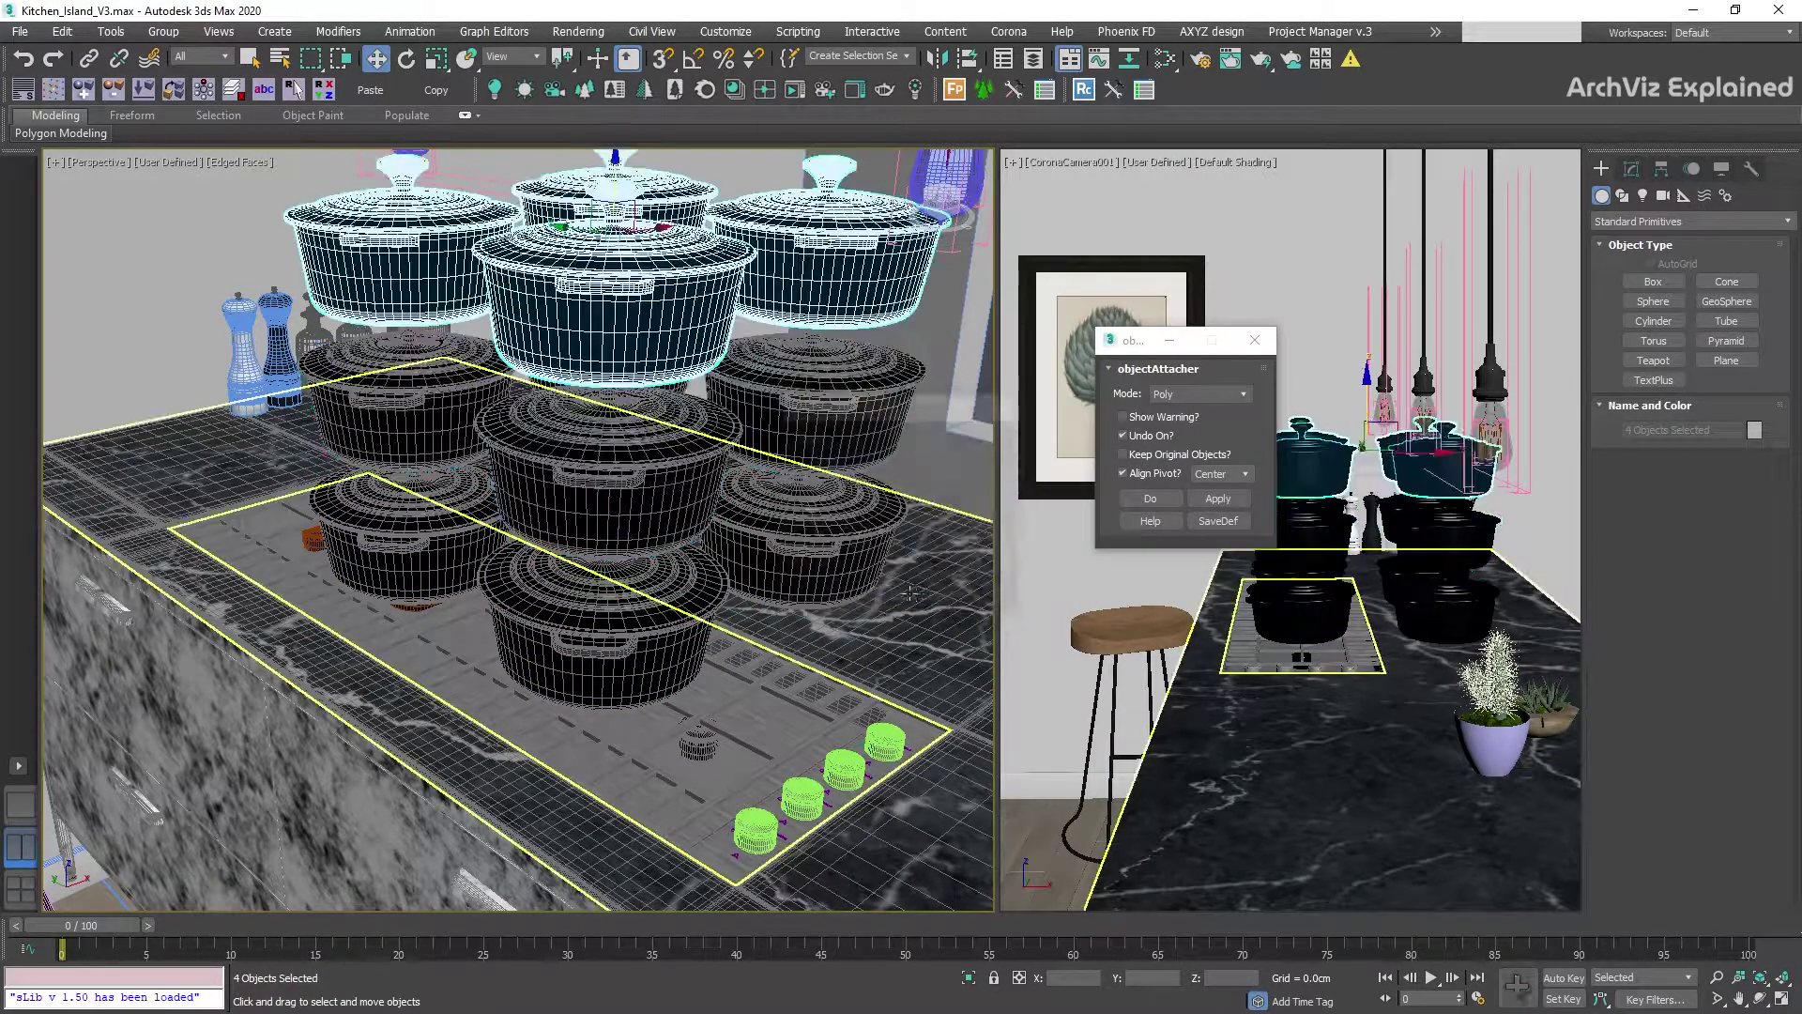
{"action": "left_click", "coordinate": [601, 648], "text": "ctrl"}
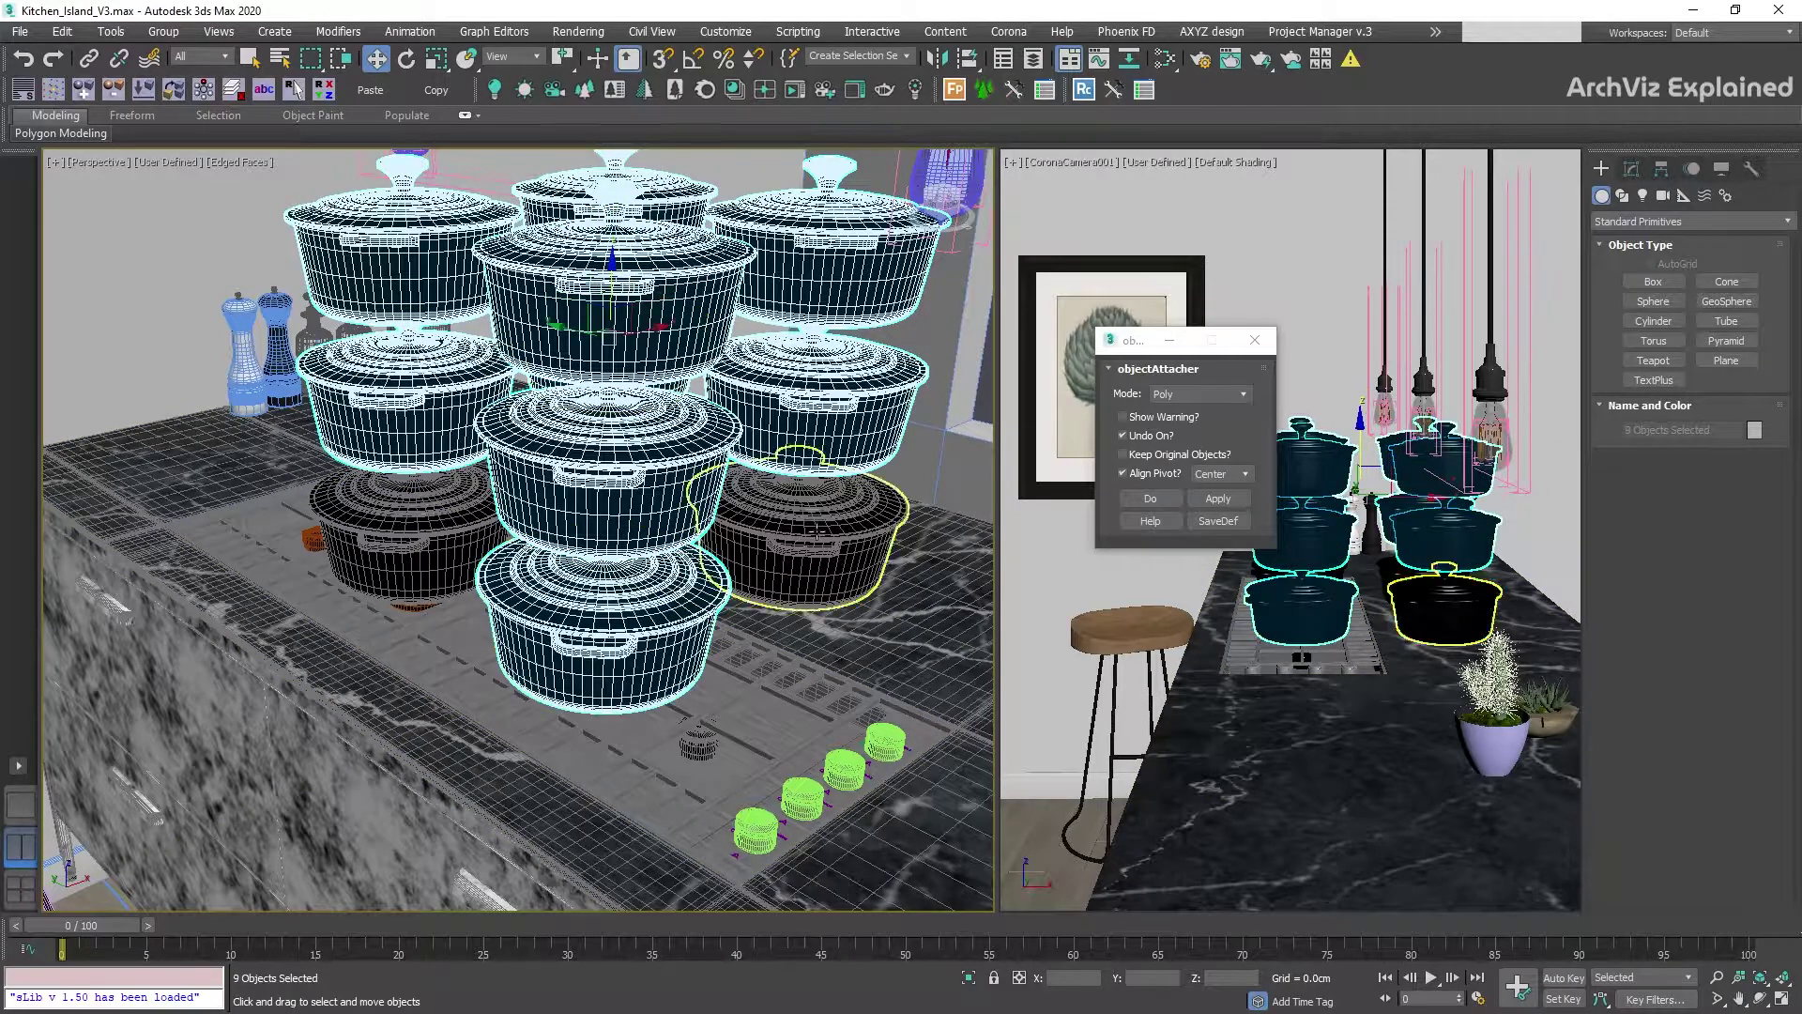
{"action": "left_click", "coordinate": [817, 554], "text": "ctrl"}
{"action": "left_click", "coordinate": [475, 542], "text": "ctrl"}
{"action": "left_click", "coordinate": [1218, 499]}
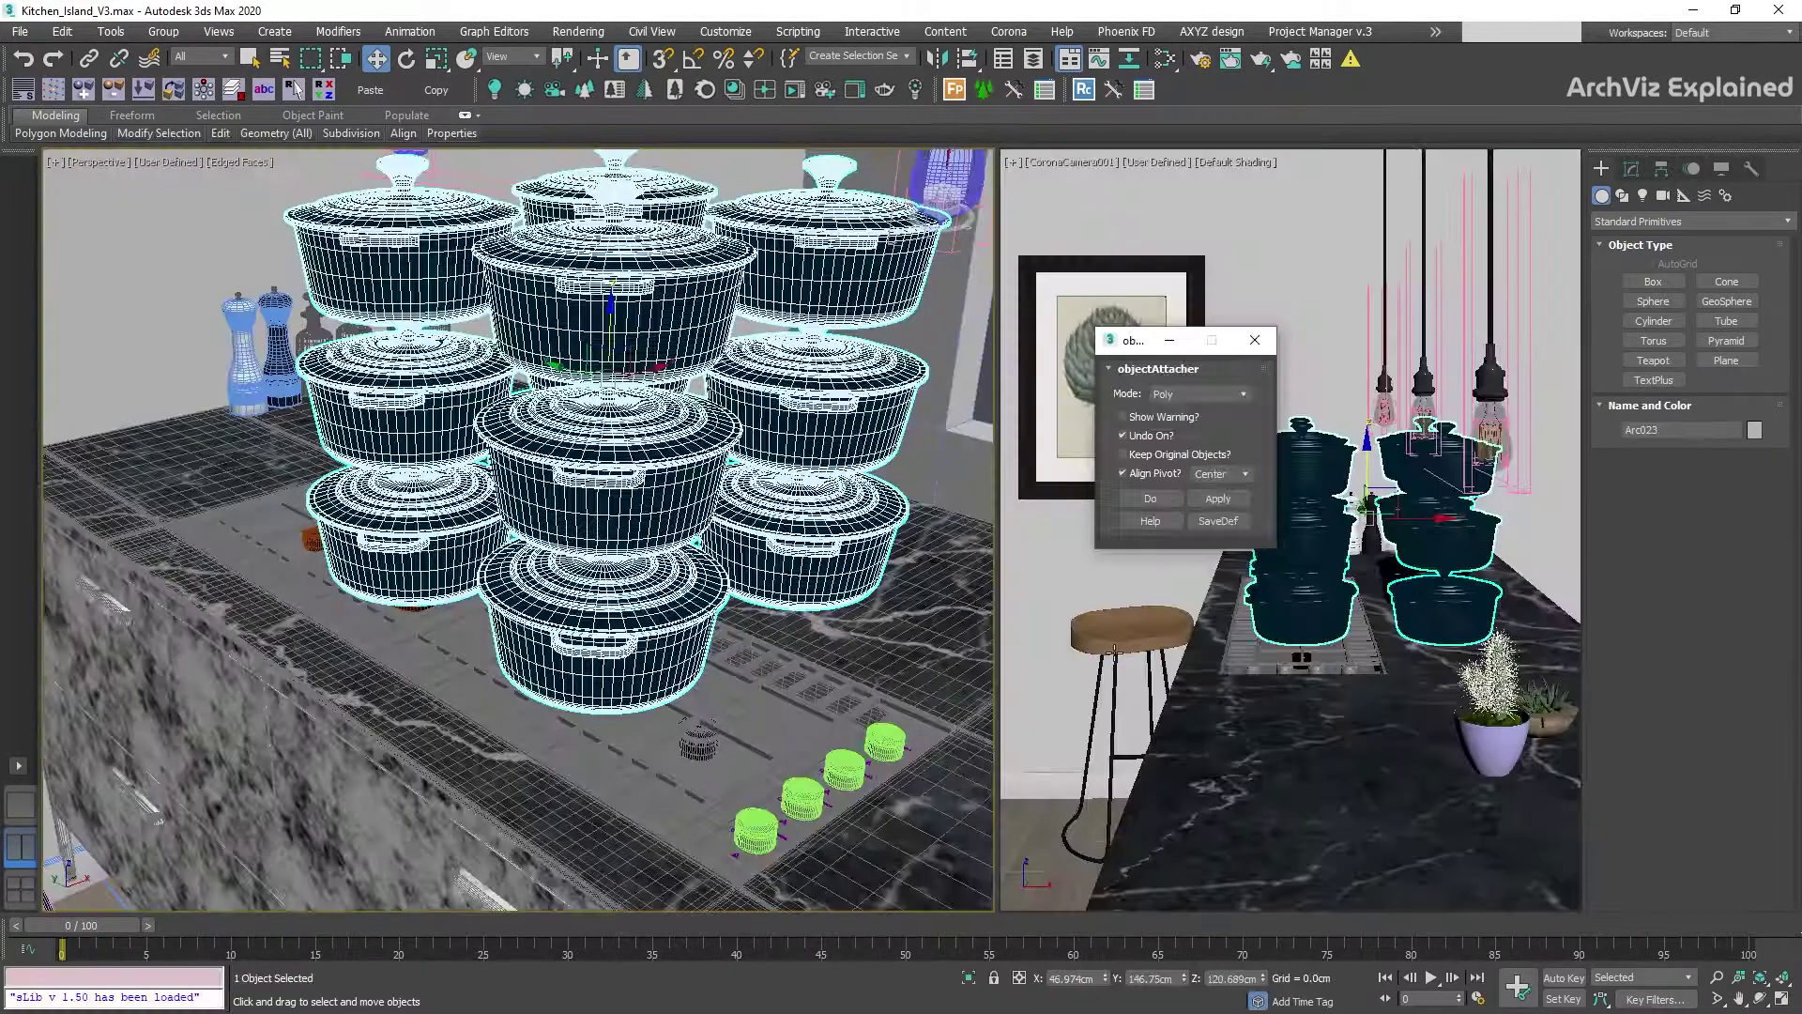
Shift-drag the merged pot stack twice to place two cloned stacks beside it, then close objectAttacher.
{"action": "left_click", "coordinate": [255, 374]}
{"action": "left_click", "coordinate": [404, 422]}
{"action": "middle_click_drag", "start_coordinate": [404, 422], "coordinate": [409, 496], "text": "alt"}
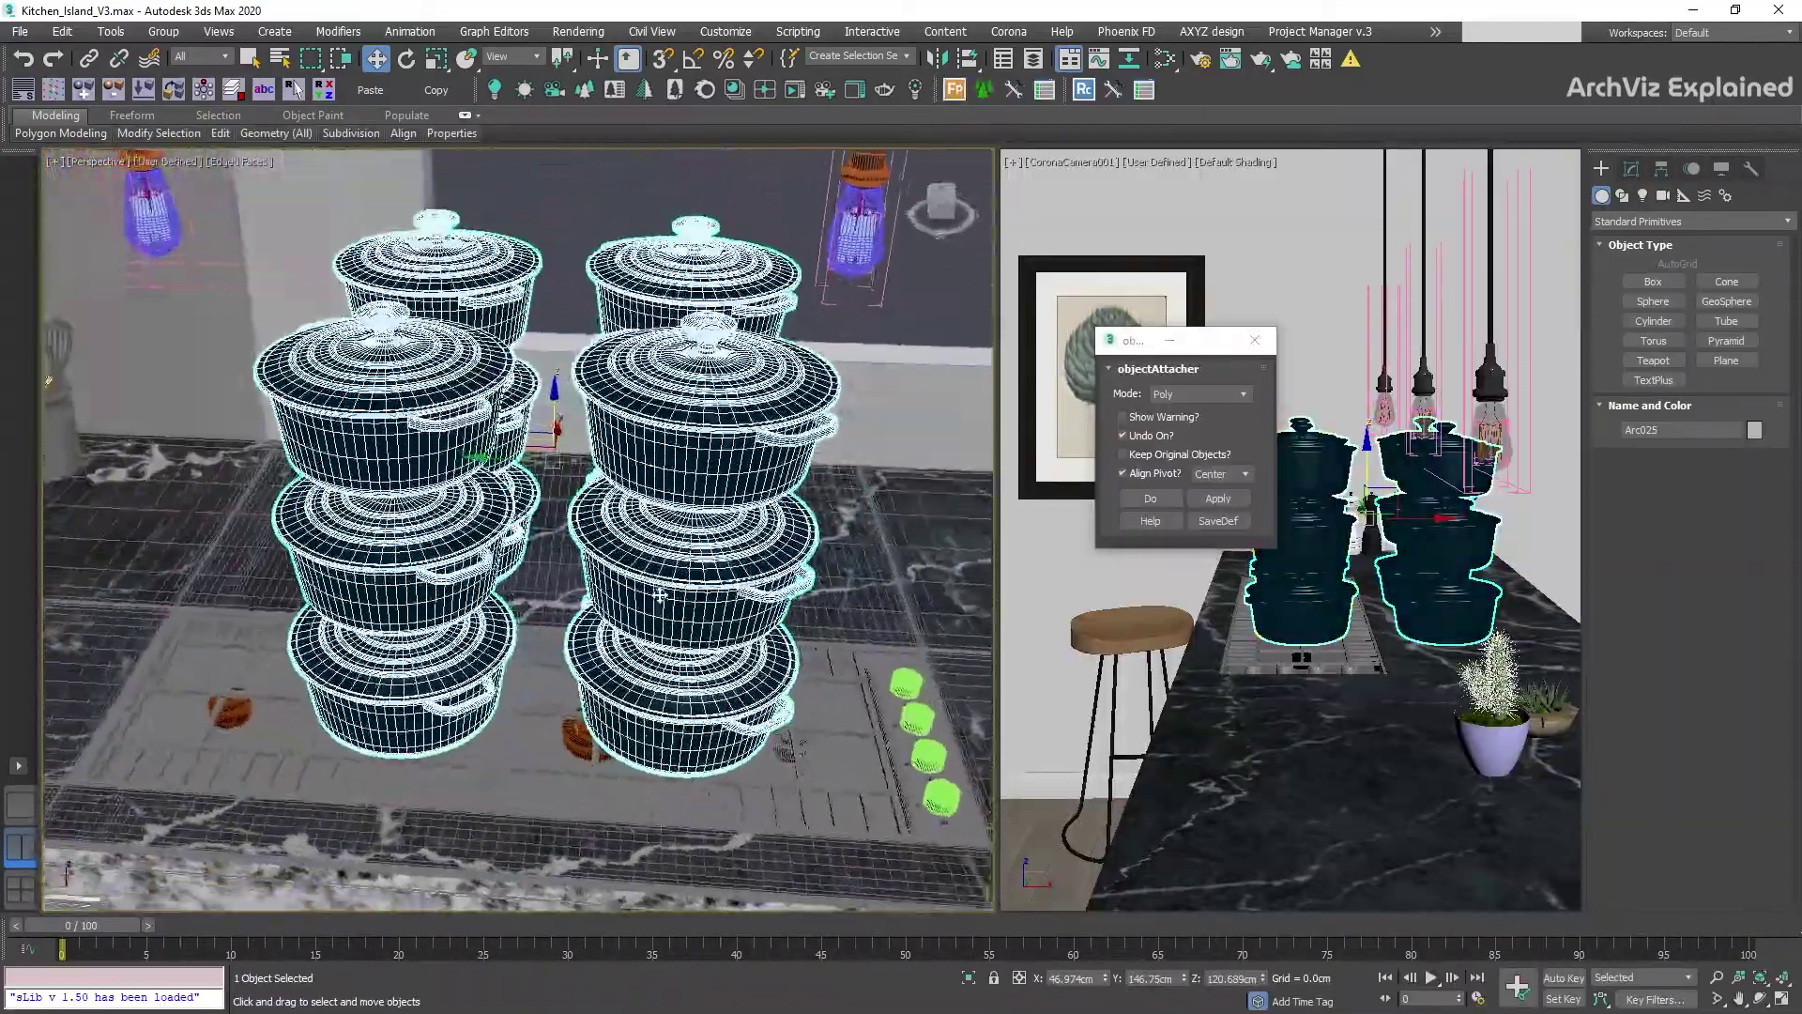
{"action": "left_click_drag", "start_coordinate": [660, 594], "coordinate": [714, 537]}
{"action": "middle_click_drag", "start_coordinate": [713, 537], "coordinate": [742, 545], "text": "alt"}
{"action": "left_click_drag", "start_coordinate": [742, 545], "coordinate": [857, 566], "text": "shift"}
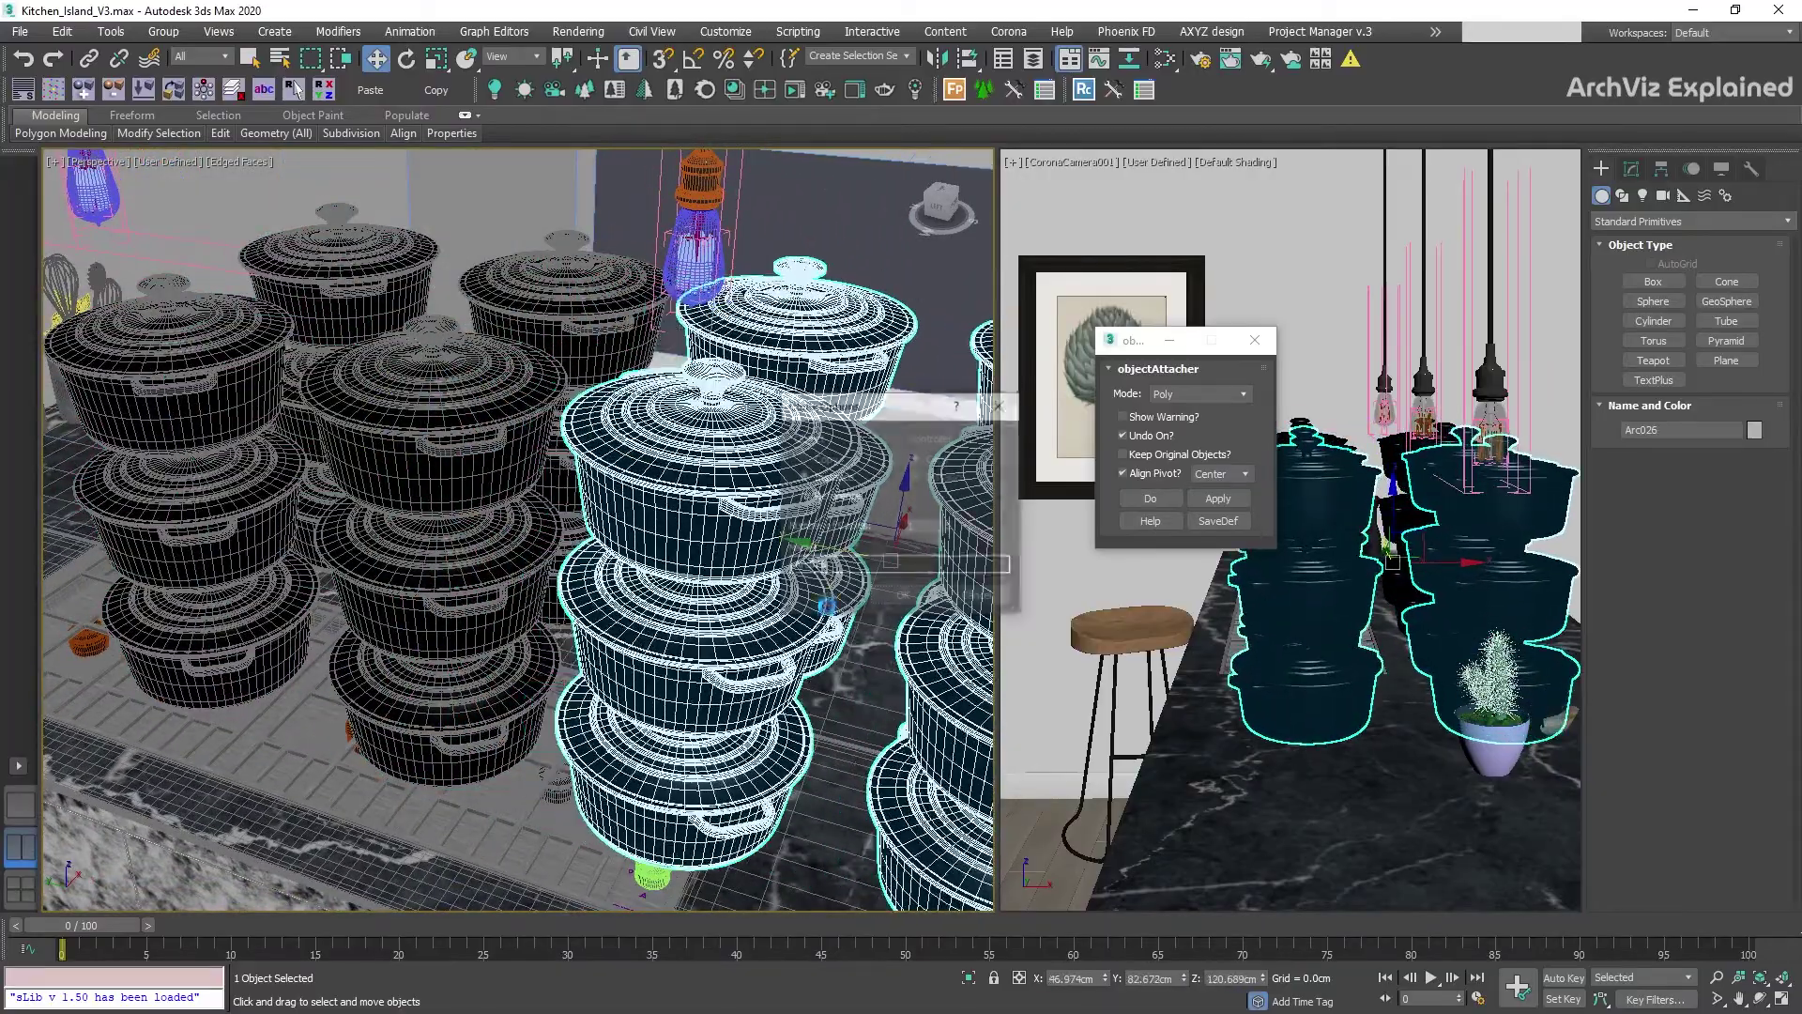
{"action": "key", "text": "Return"}
{"action": "middle_click_drag", "start_coordinate": [857, 566], "coordinate": [967, 511], "text": "alt"}
{"action": "left_click", "coordinate": [951, 547]}
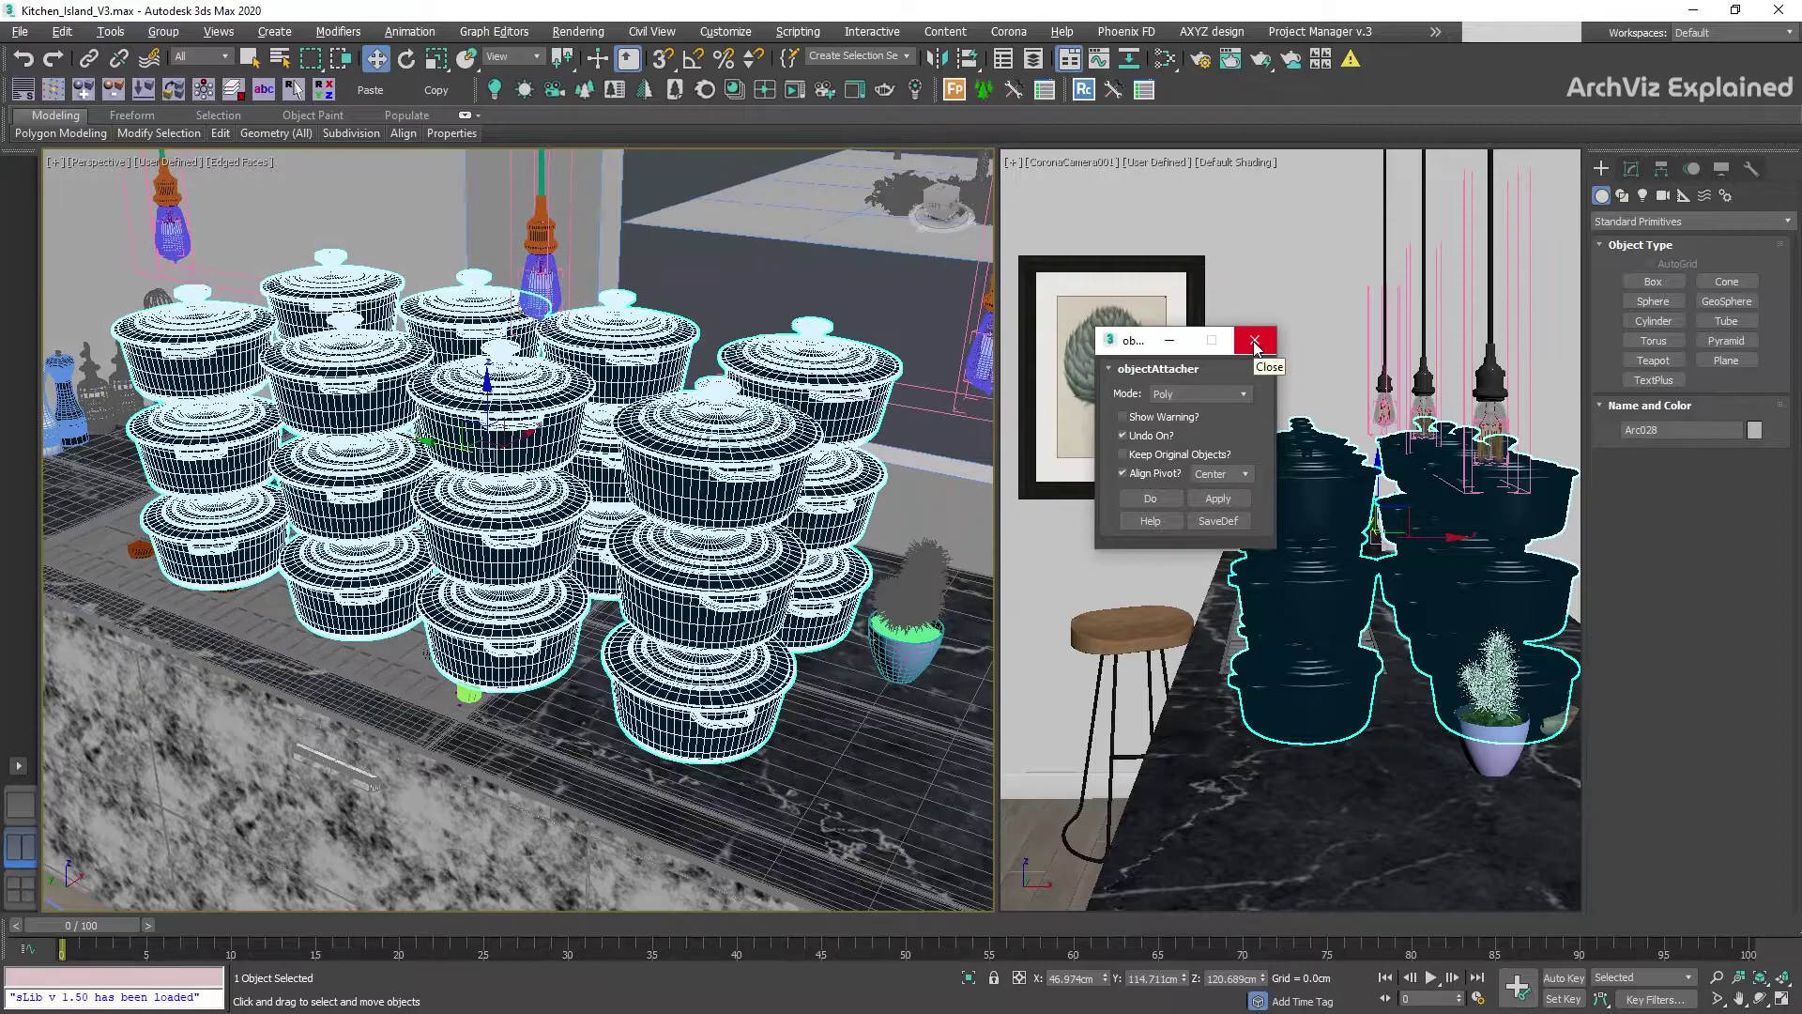
{"action": "left_click", "coordinate": [1255, 340]}
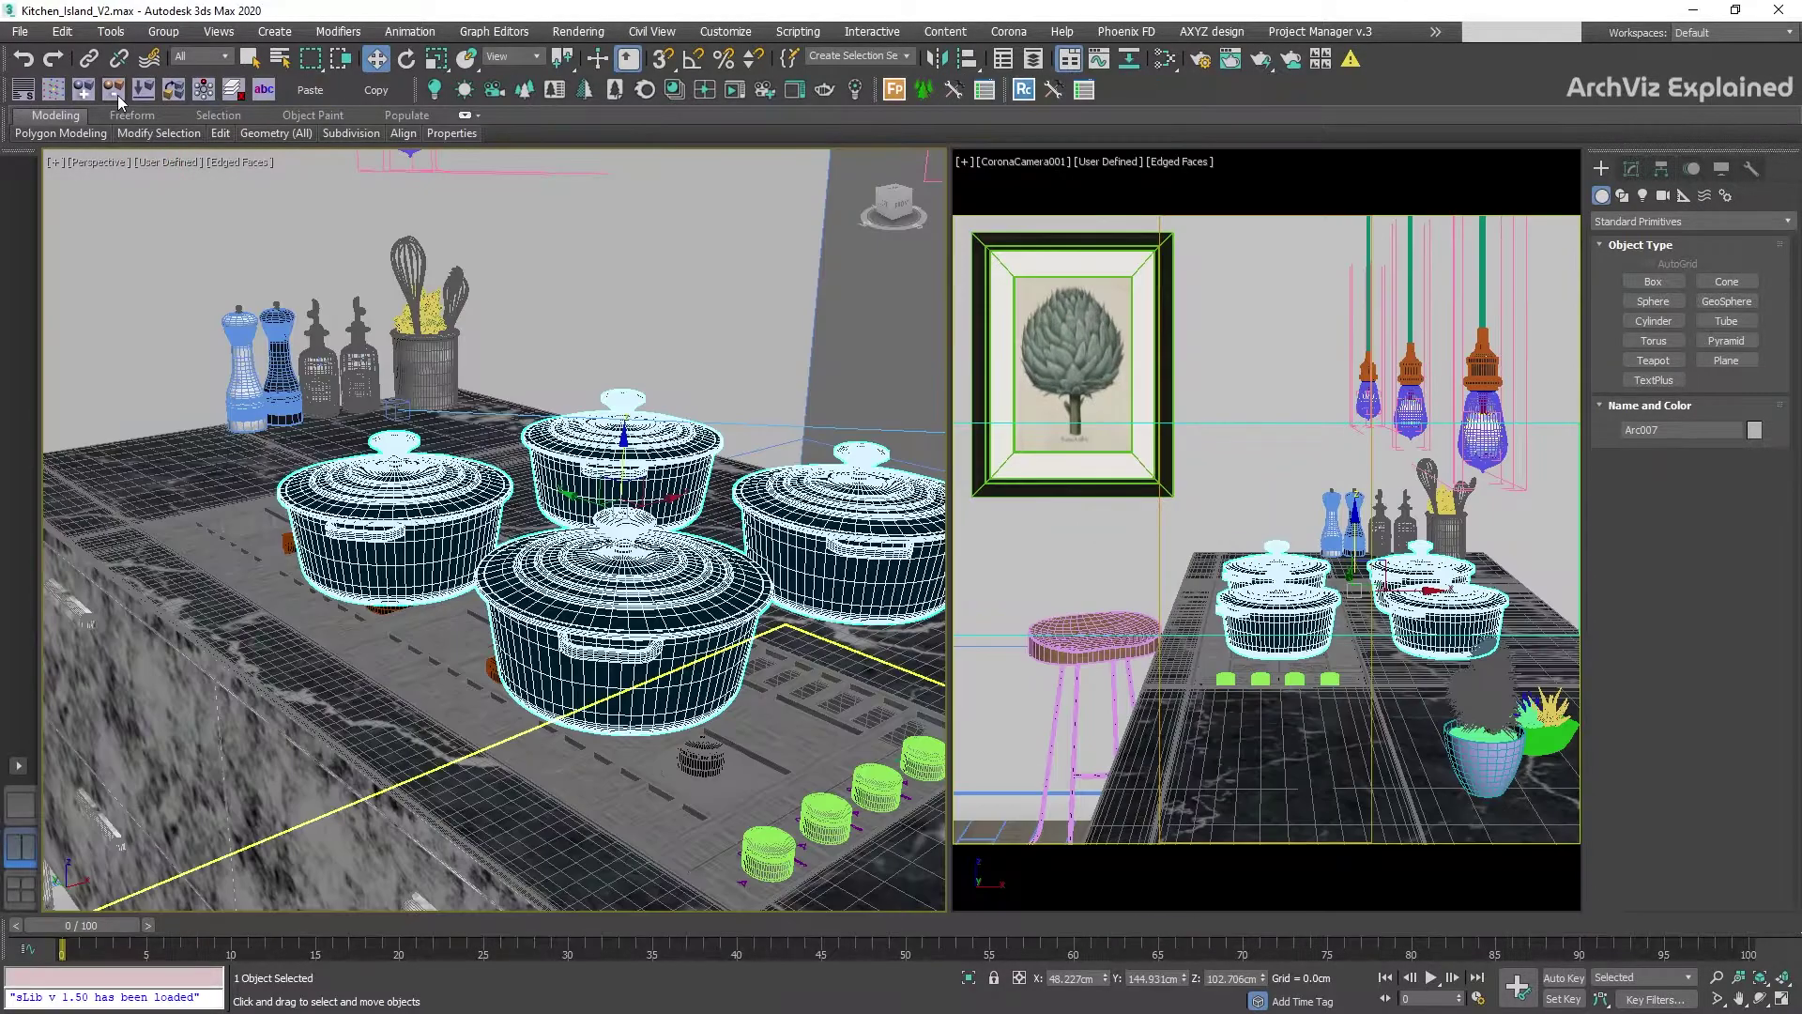
Launch the objectDetacher script for the merged Arc007 pots.
{"action": "left_click", "coordinate": [119, 97]}
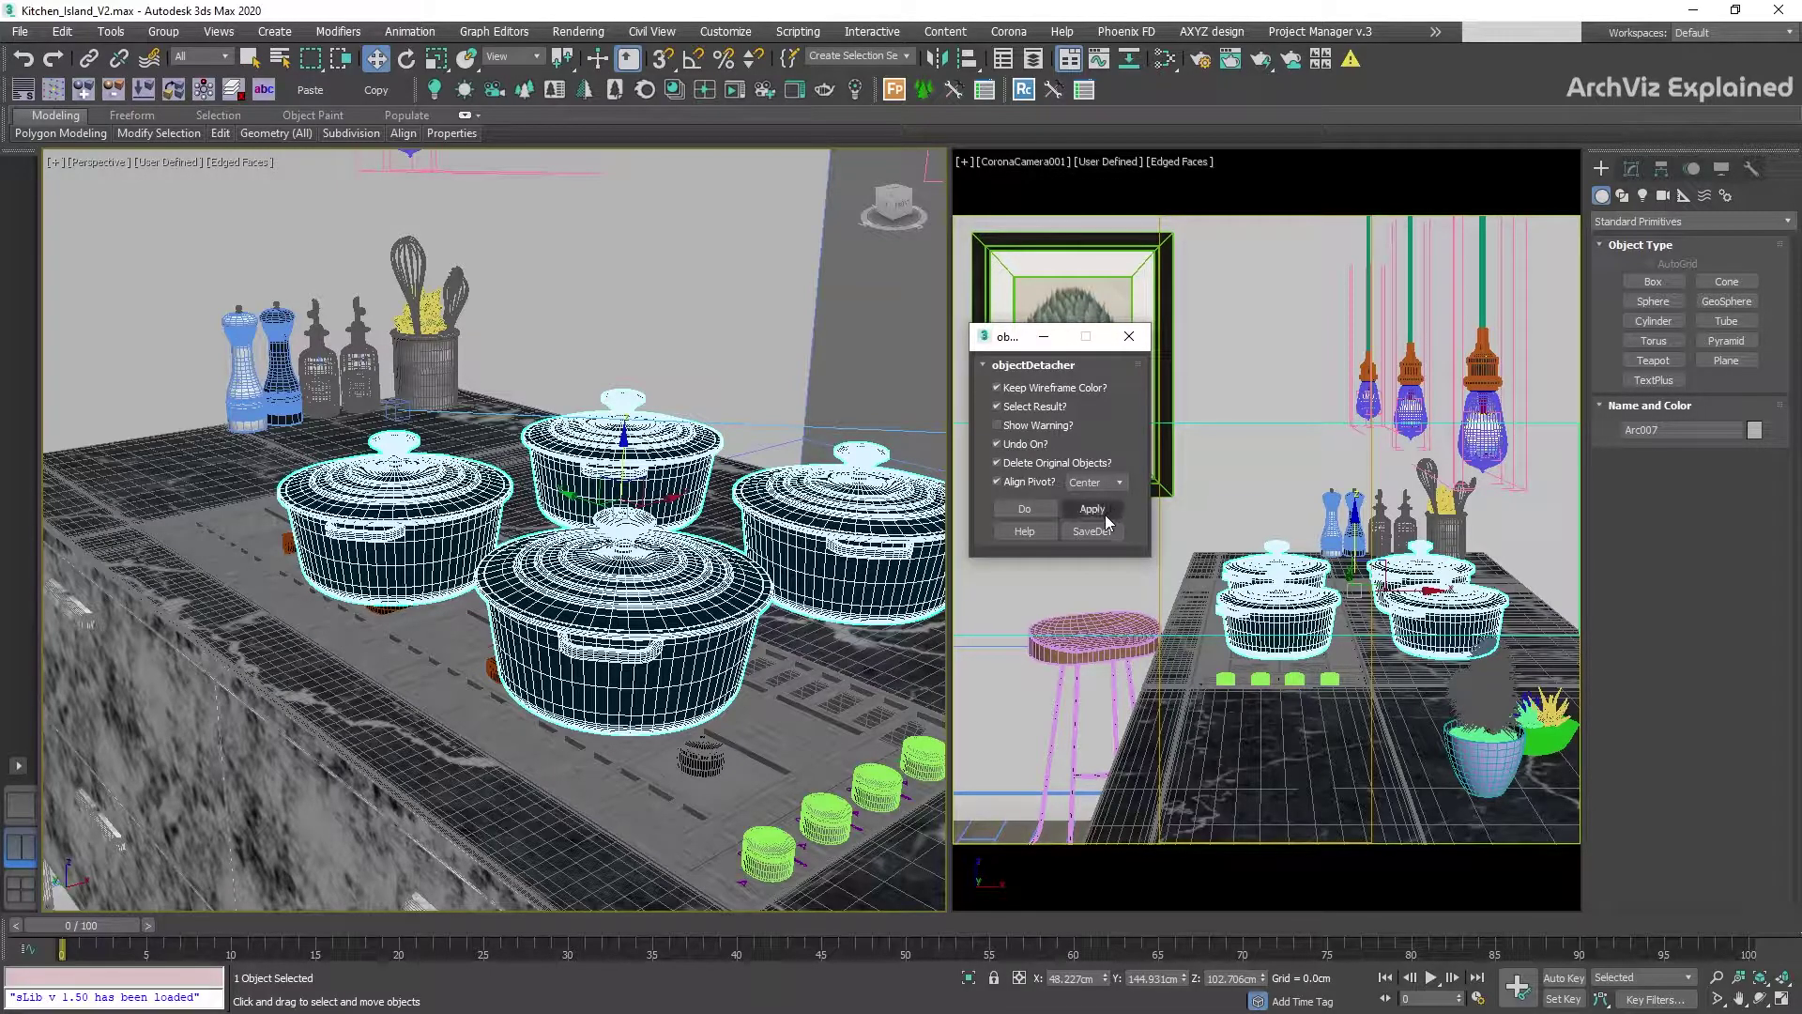
Apply objectDetacher to split Arc007, then select the left, middle and right pot pieces.
{"action": "left_click", "coordinate": [1105, 510]}
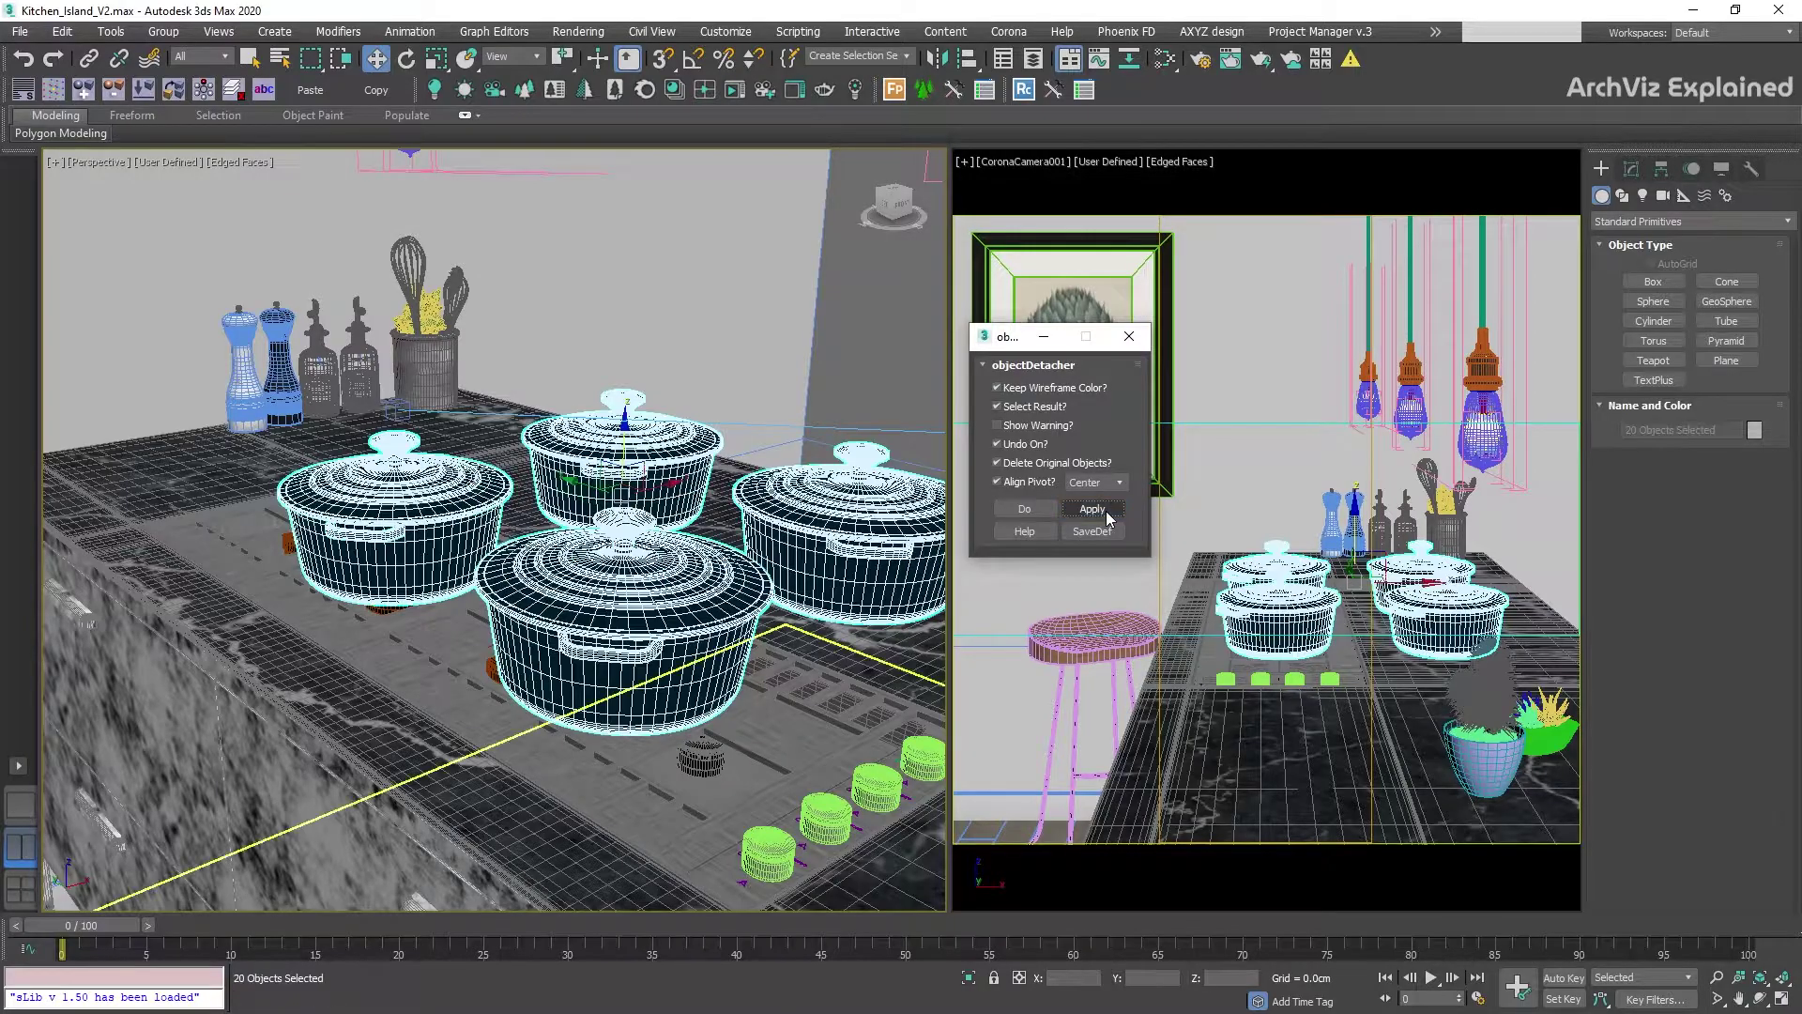
{"action": "left_click", "coordinate": [443, 528]}
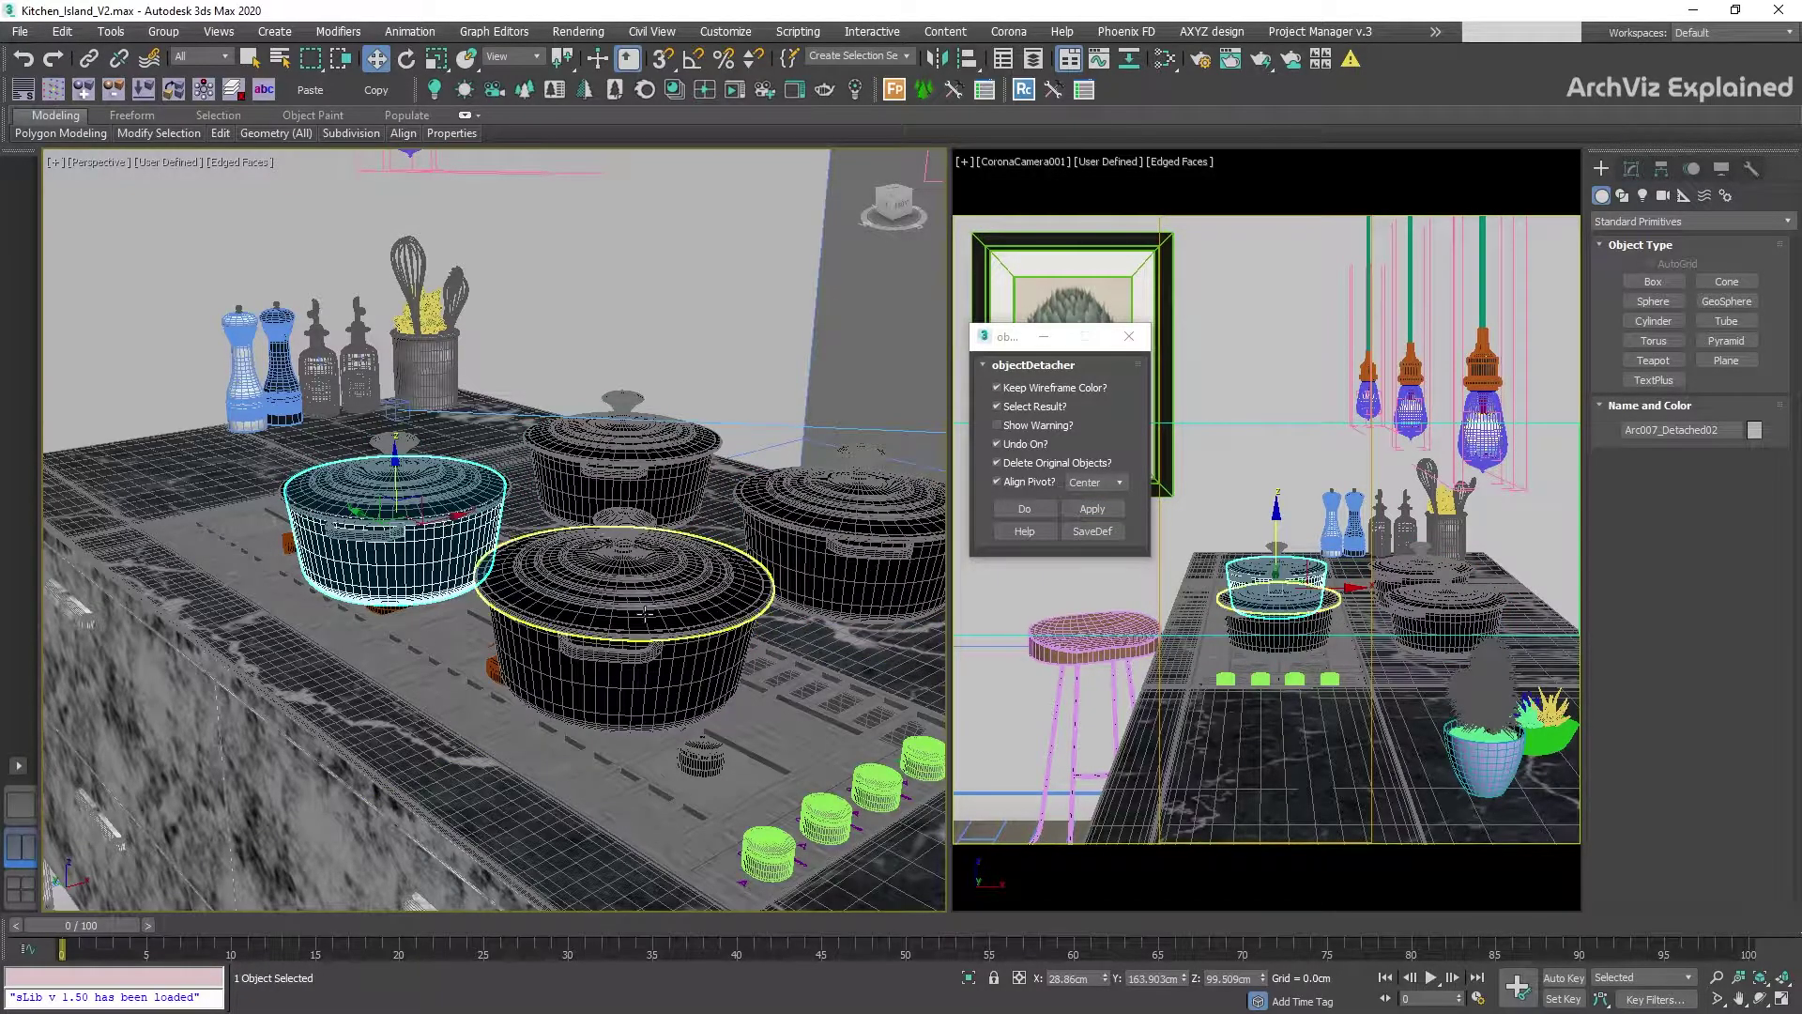
{"action": "left_click", "coordinate": [625, 577]}
{"action": "left_click", "coordinate": [902, 547]}
{"action": "left_click", "coordinate": [821, 507]}
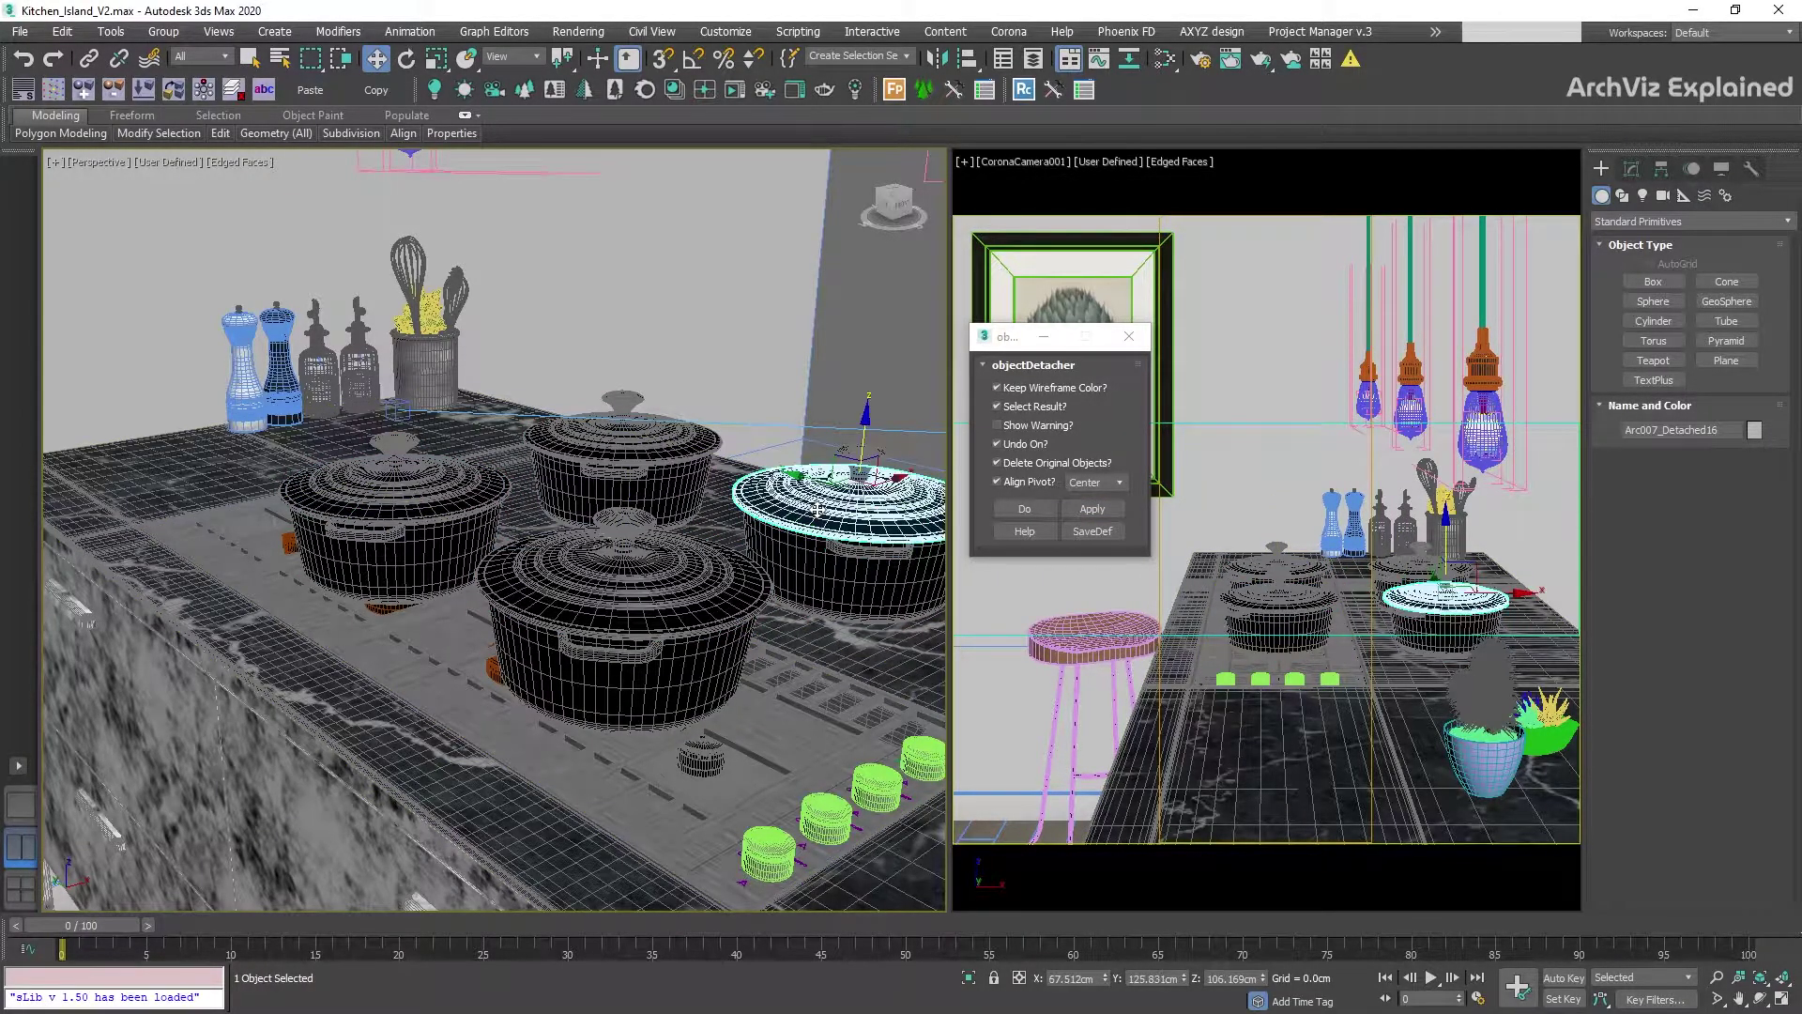
{"action": "left_click", "coordinate": [623, 455]}
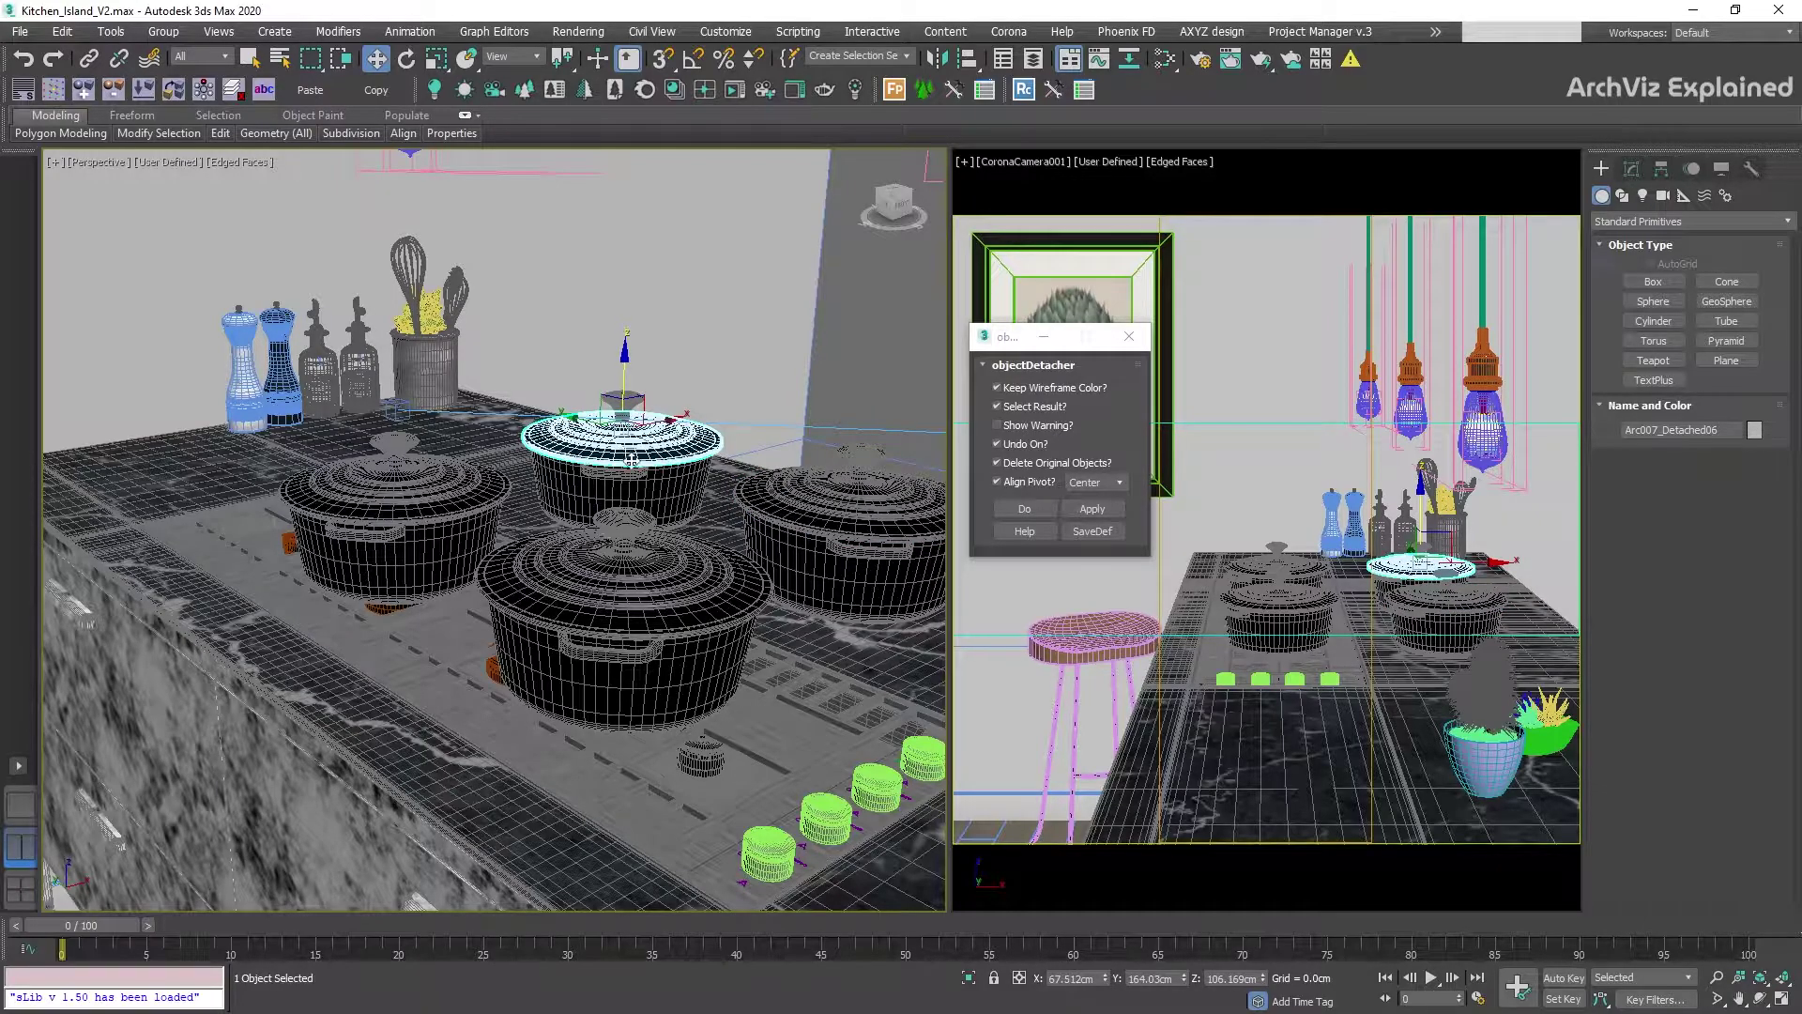
Select the middle-back pot's handle, lid, knob and body one at a time as separate objects.
{"action": "scroll", "coordinate": [620, 458], "scroll_direction": "up", "scroll_amount": 4}
{"action": "left_click", "coordinate": [606, 481]}
{"action": "scroll", "coordinate": [606, 483], "scroll_direction": "up", "scroll_amount": 4}
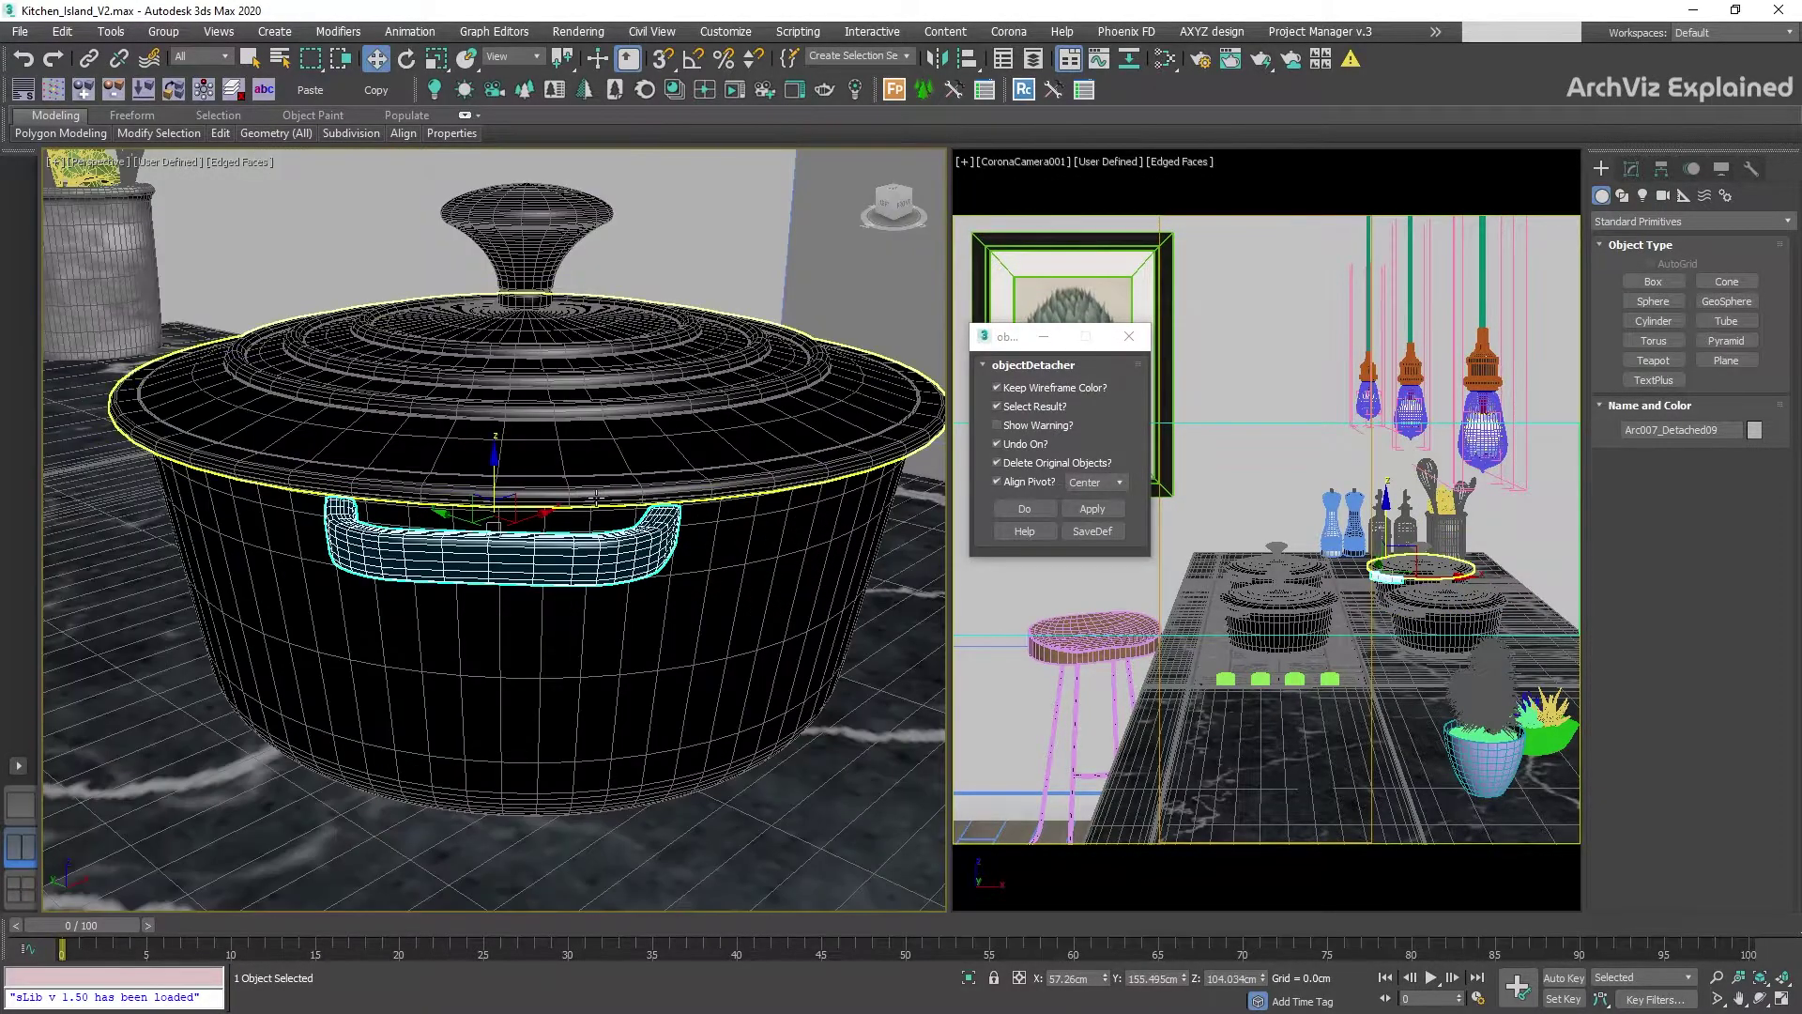
{"action": "middle_click_drag", "start_coordinate": [607, 483], "coordinate": [615, 550], "text": "alt"}
{"action": "left_click", "coordinate": [689, 462]}
{"action": "scroll", "coordinate": [689, 462], "scroll_direction": "down", "scroll_amount": 3}
{"action": "left_click", "coordinate": [547, 281]}
{"action": "left_click", "coordinate": [688, 639]}
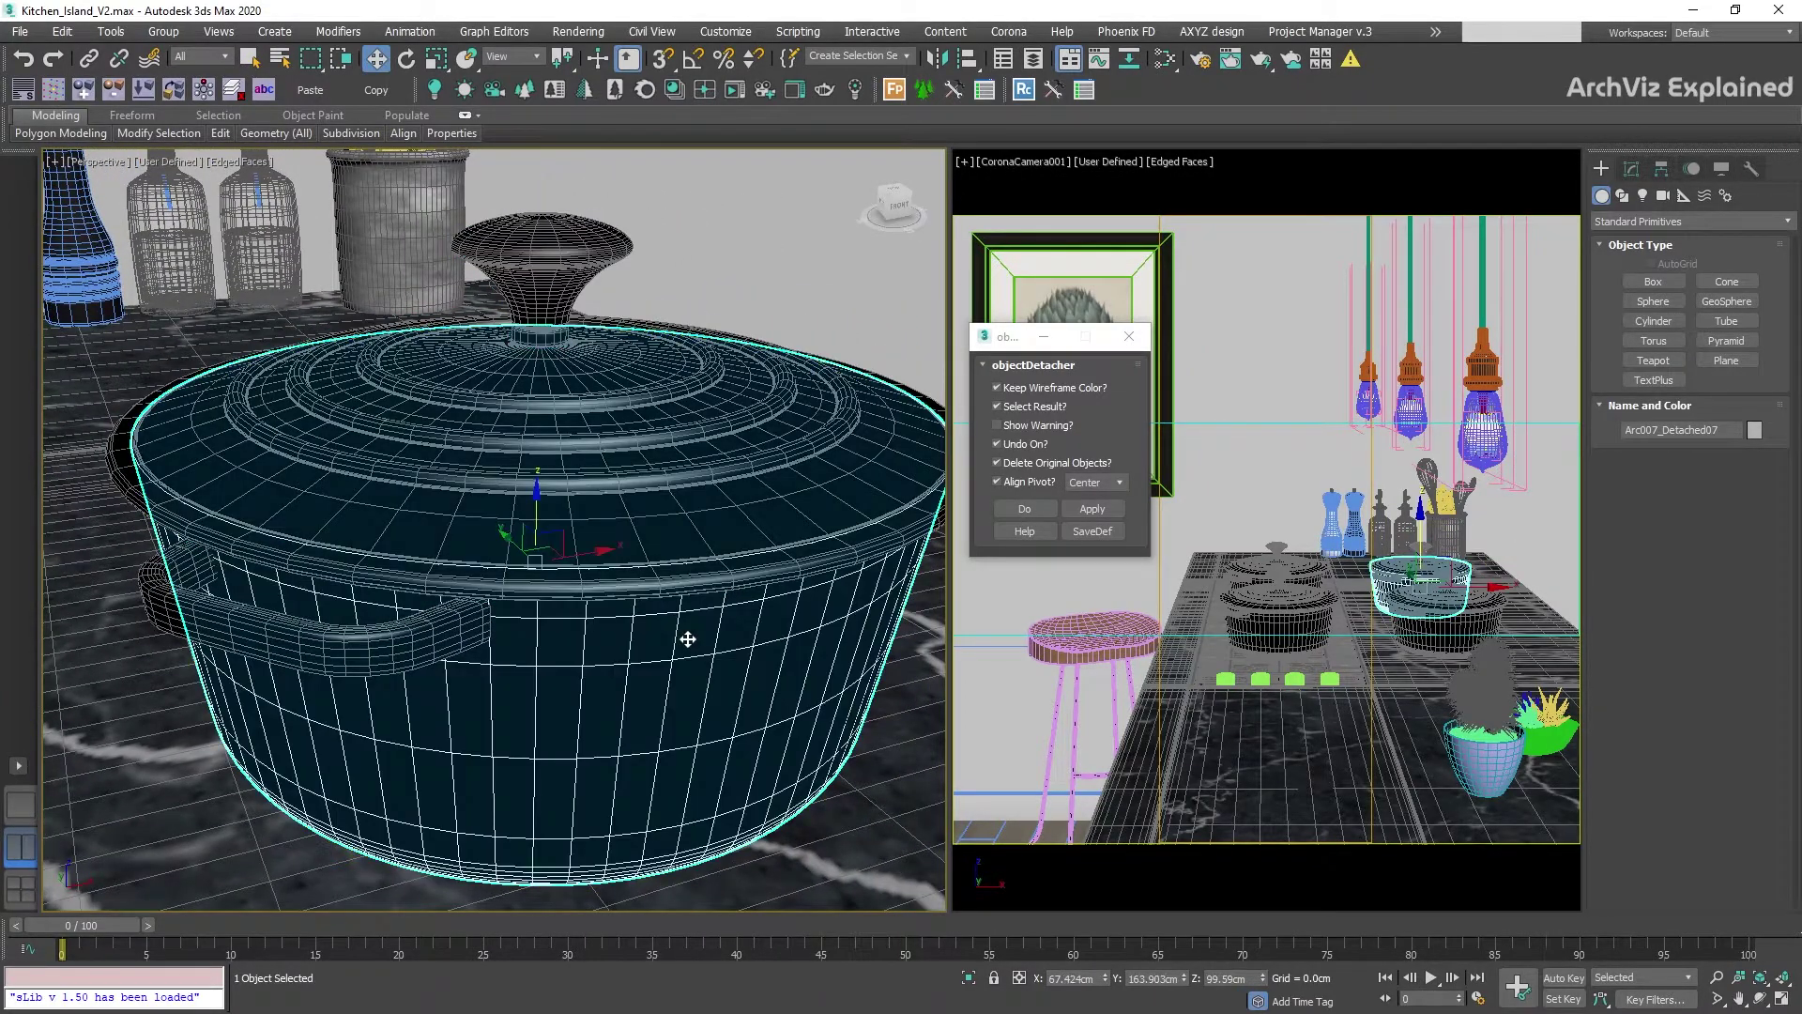
{"action": "left_click", "coordinate": [687, 638]}
From a lower side angle, select a pot's lid, knob and body together.
{"action": "scroll", "coordinate": [729, 619], "scroll_direction": "down", "scroll_amount": 5}
{"action": "scroll", "coordinate": [728, 619], "scroll_direction": "down", "scroll_amount": 3}
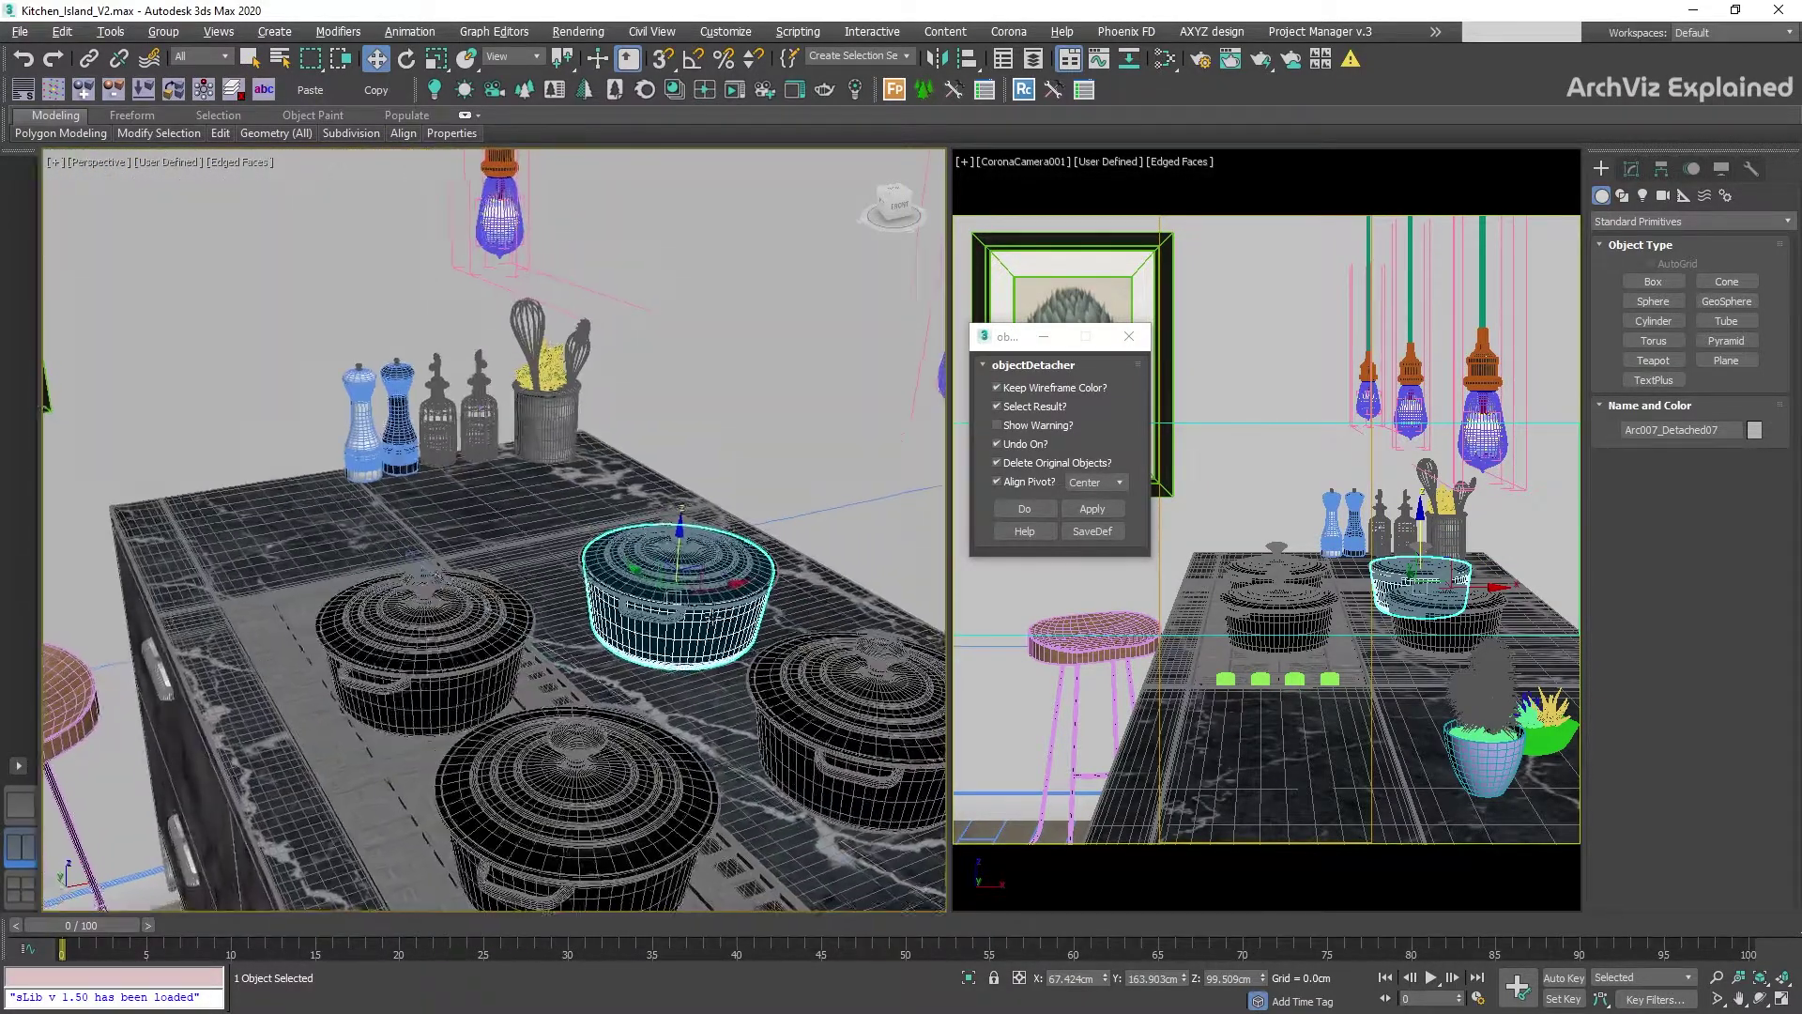
{"action": "middle_click_drag", "start_coordinate": [722, 622], "coordinate": [306, 583], "text": "alt"}
{"action": "left_click", "coordinate": [306, 583], "text": "ctrl"}
{"action": "left_click", "coordinate": [339, 598], "text": "ctrl"}
{"action": "left_click", "coordinate": [340, 600], "text": "ctrl"}
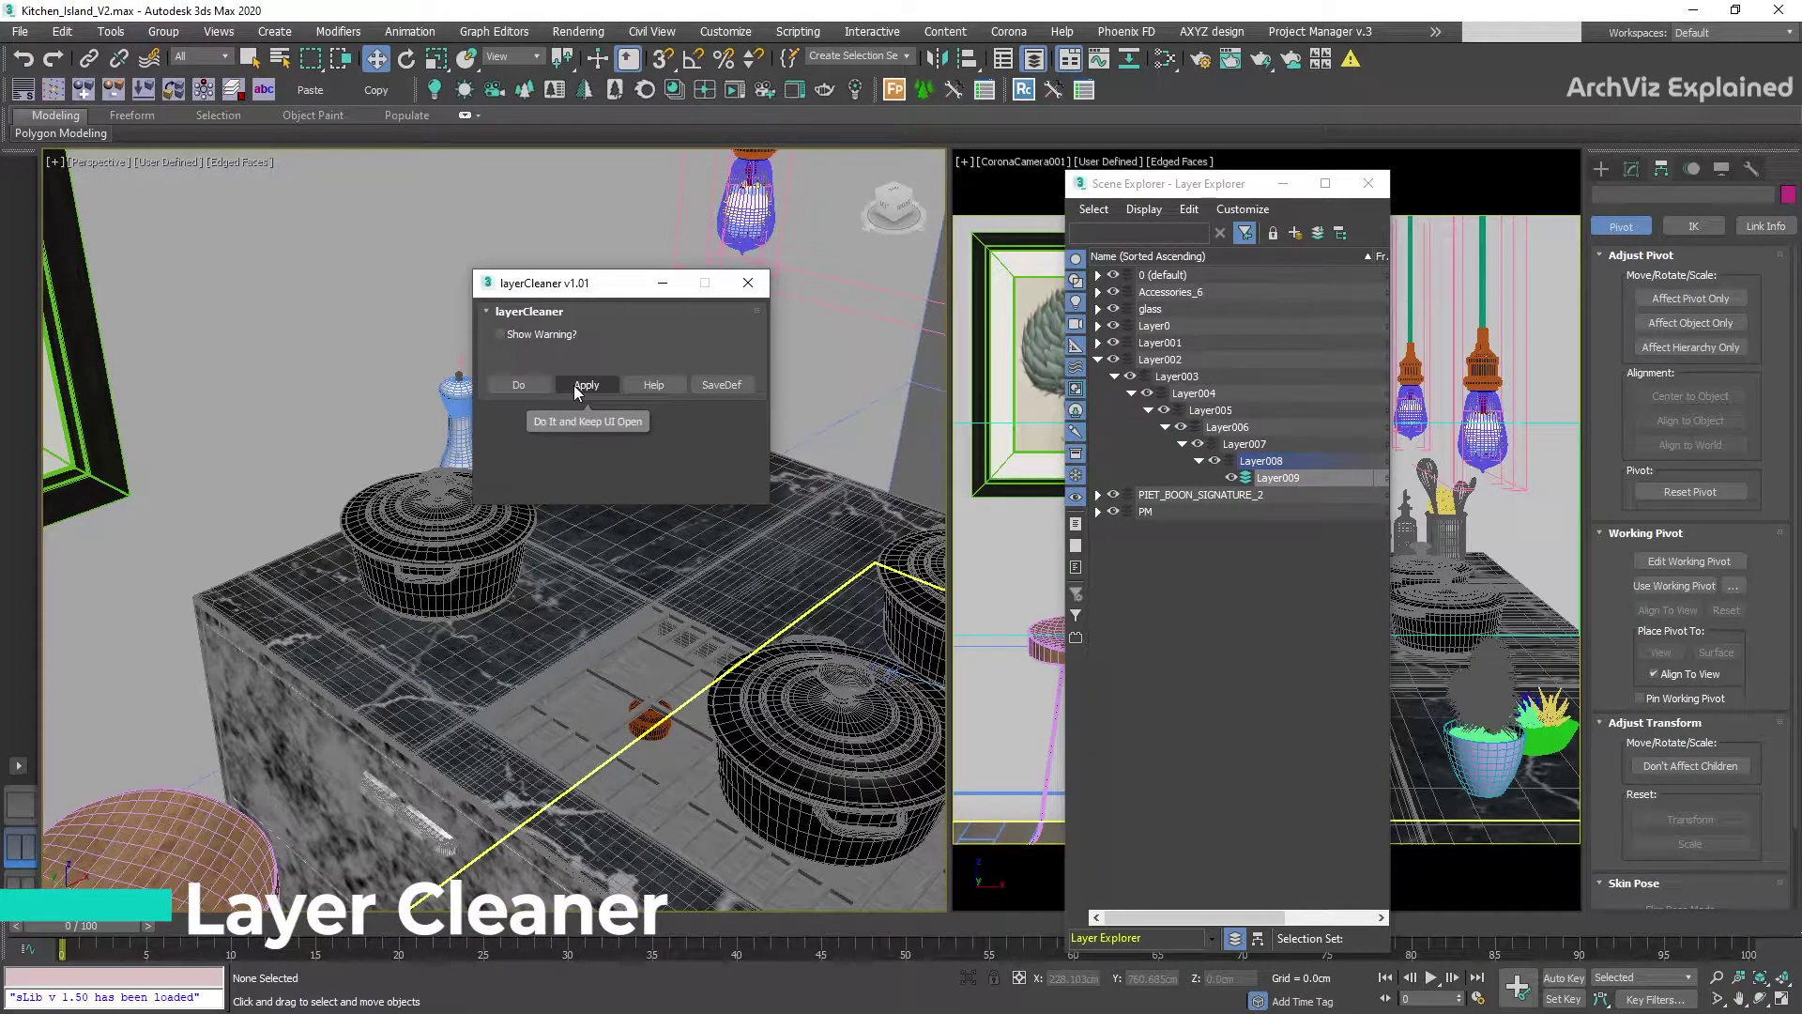
Clear the empty layers with layerCleaner, add four nested test layers, then clean them again.
{"action": "left_click", "coordinate": [588, 386]}
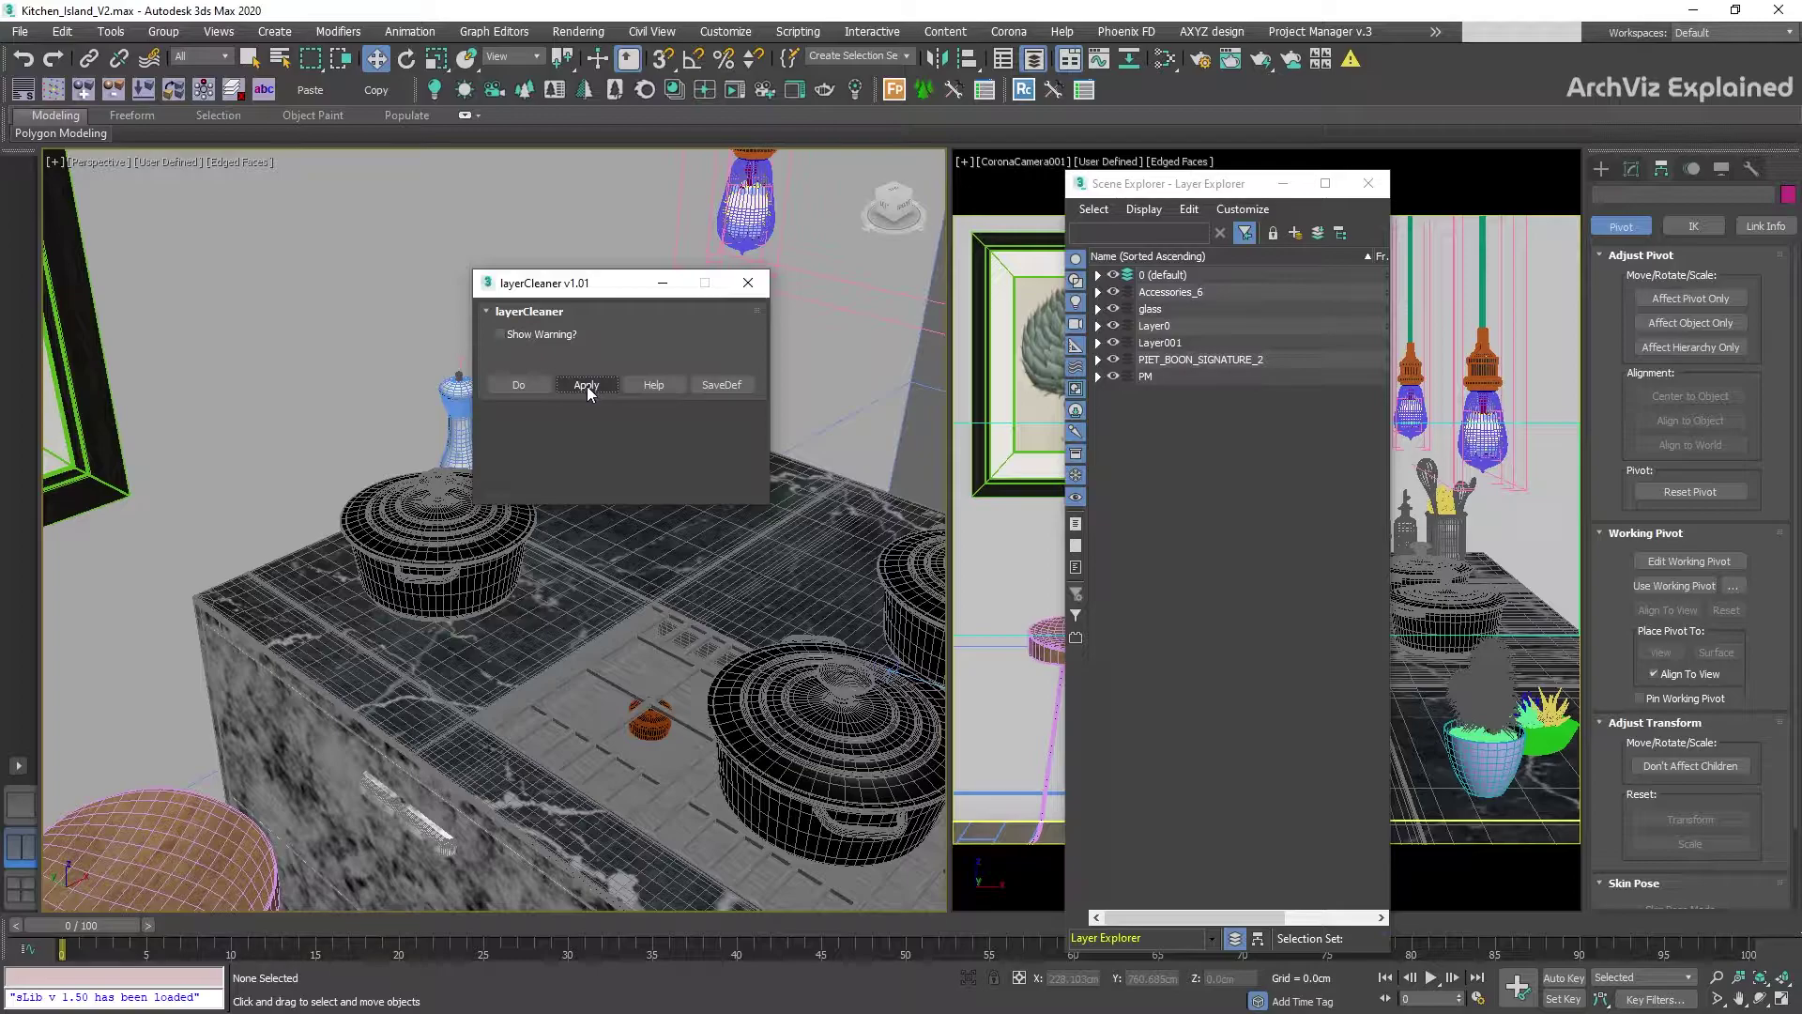
{"action": "left_click", "coordinate": [1089, 352]}
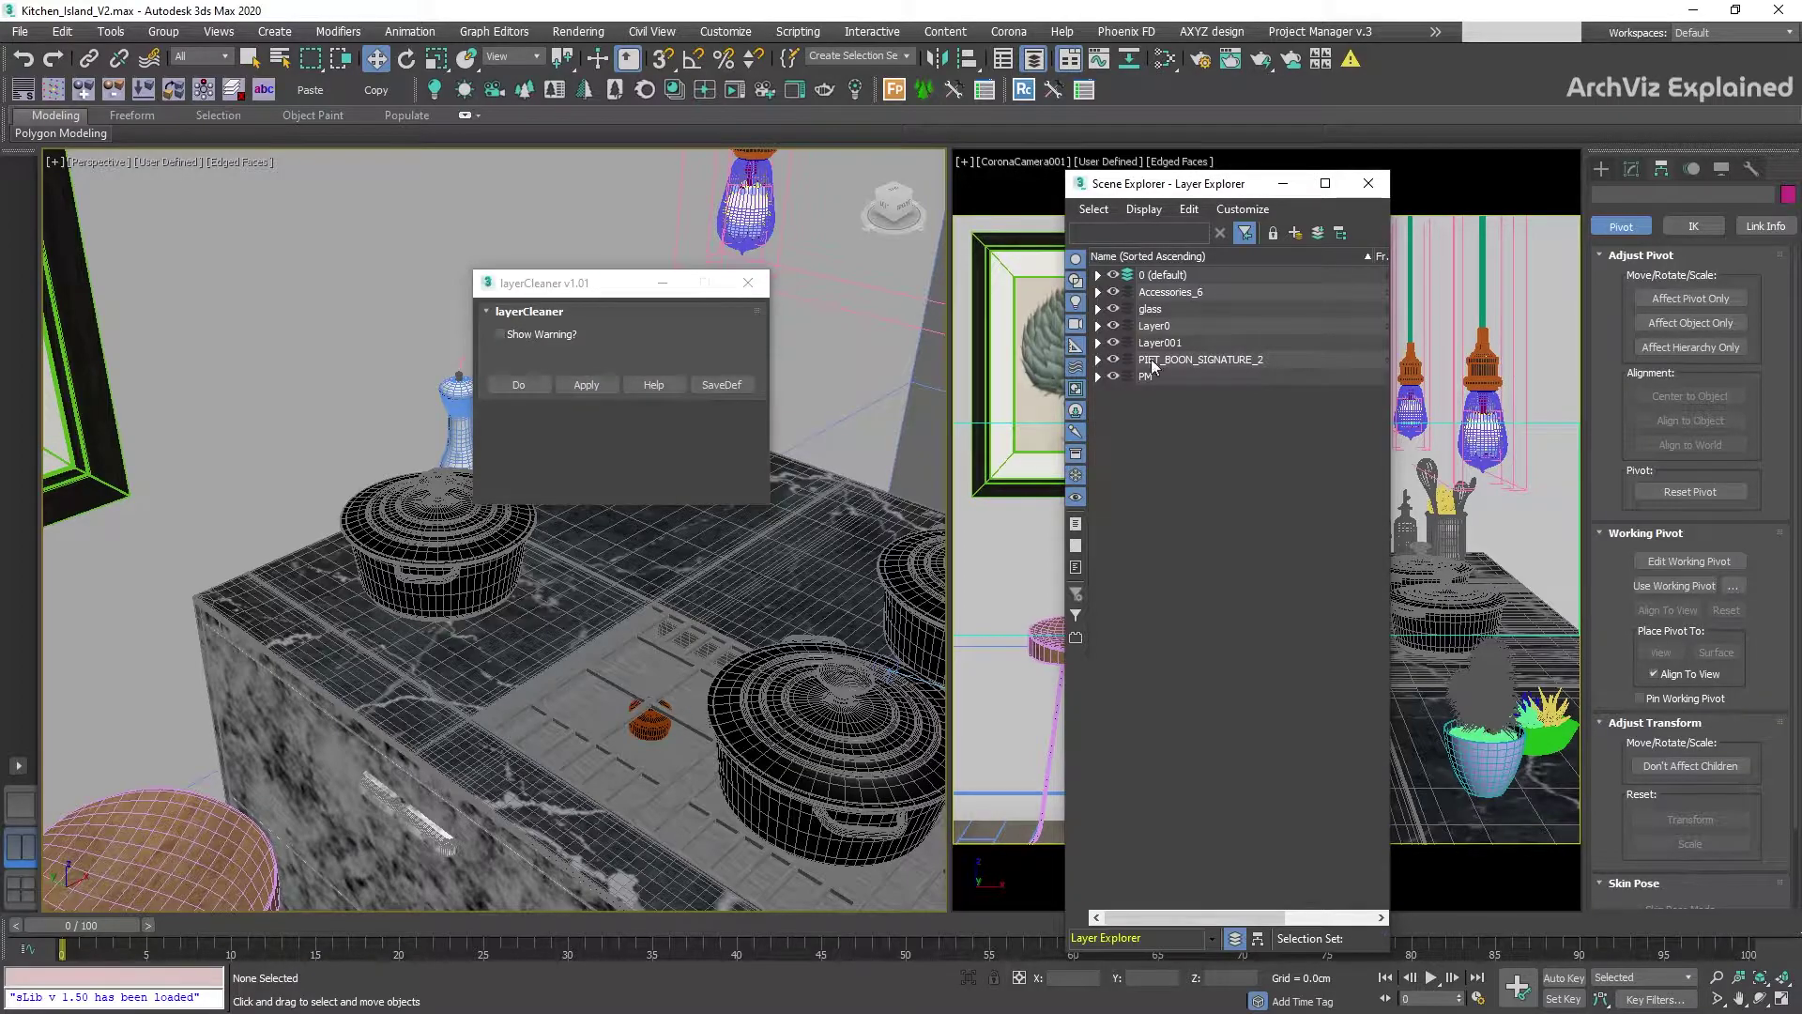
{"action": "left_click", "coordinate": [1294, 232]}
{"action": "left_click", "coordinate": [1294, 233]}
{"action": "left_click", "coordinate": [1294, 233]}
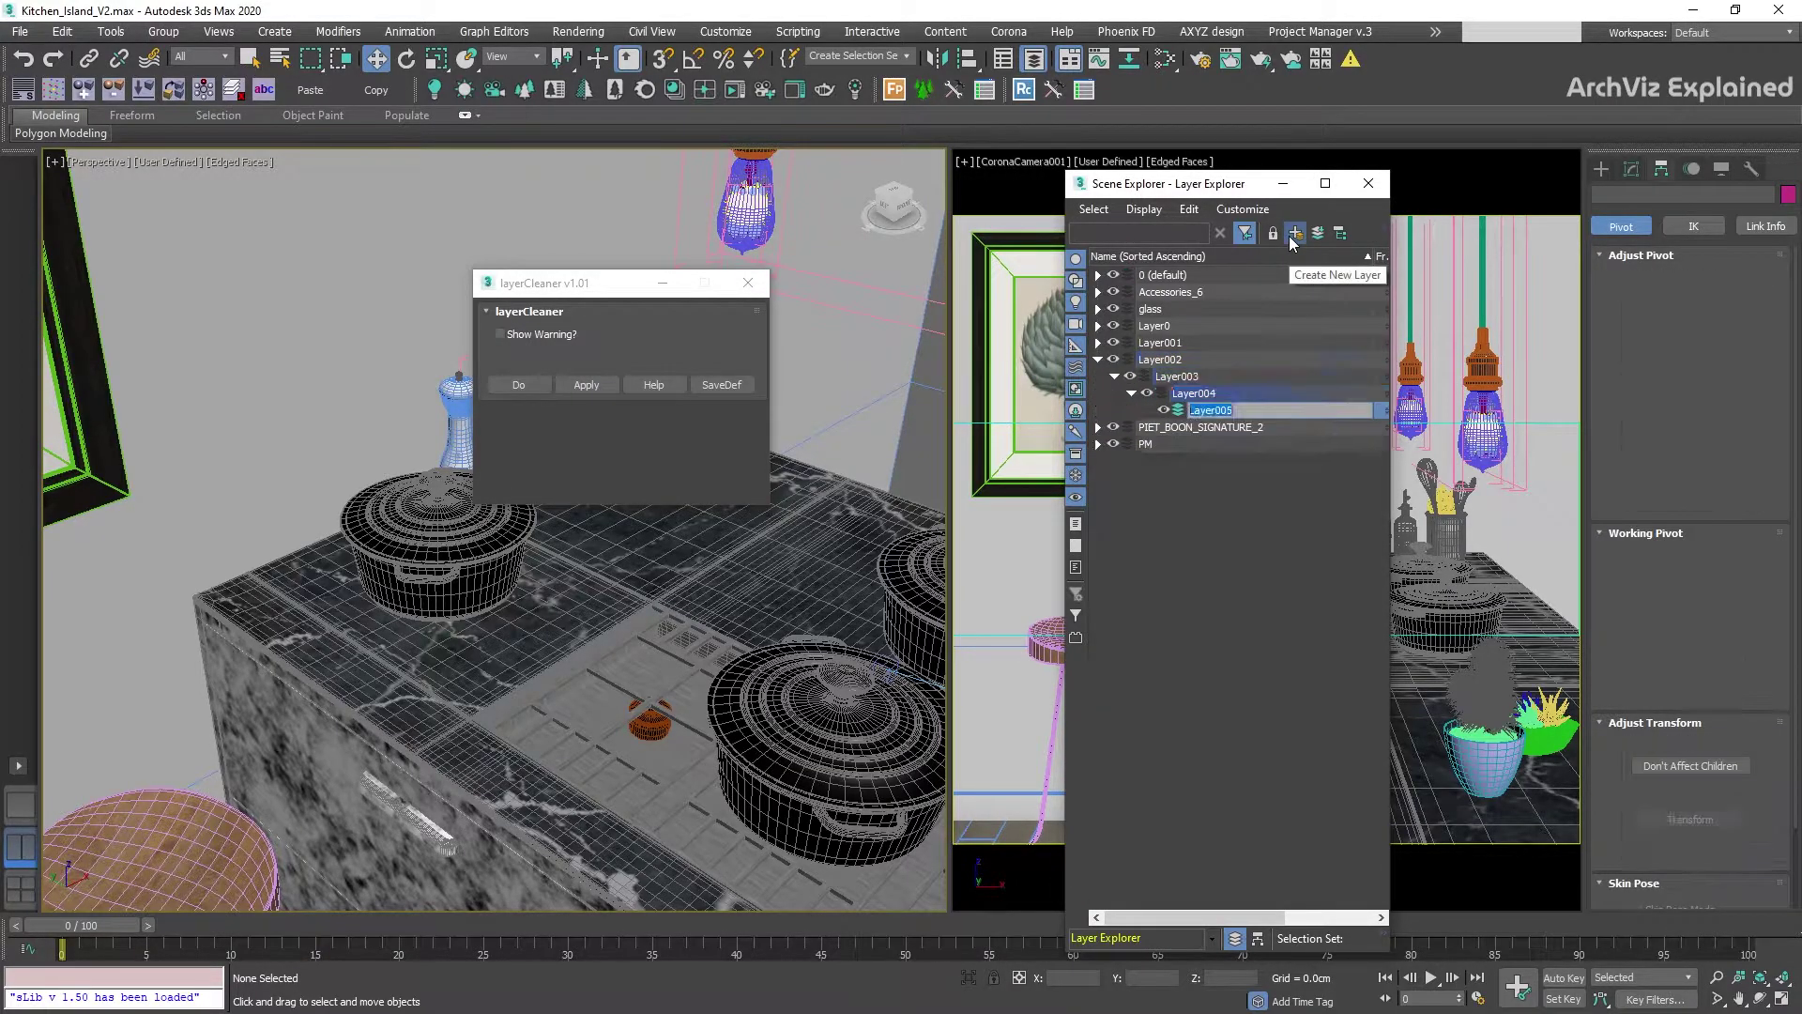
{"action": "left_click", "coordinate": [1293, 232]}
{"action": "left_click", "coordinate": [1293, 233]}
{"action": "left_click", "coordinate": [1293, 233]}
{"action": "left_click", "coordinate": [1294, 233]}
{"action": "left_click", "coordinate": [1294, 233]}
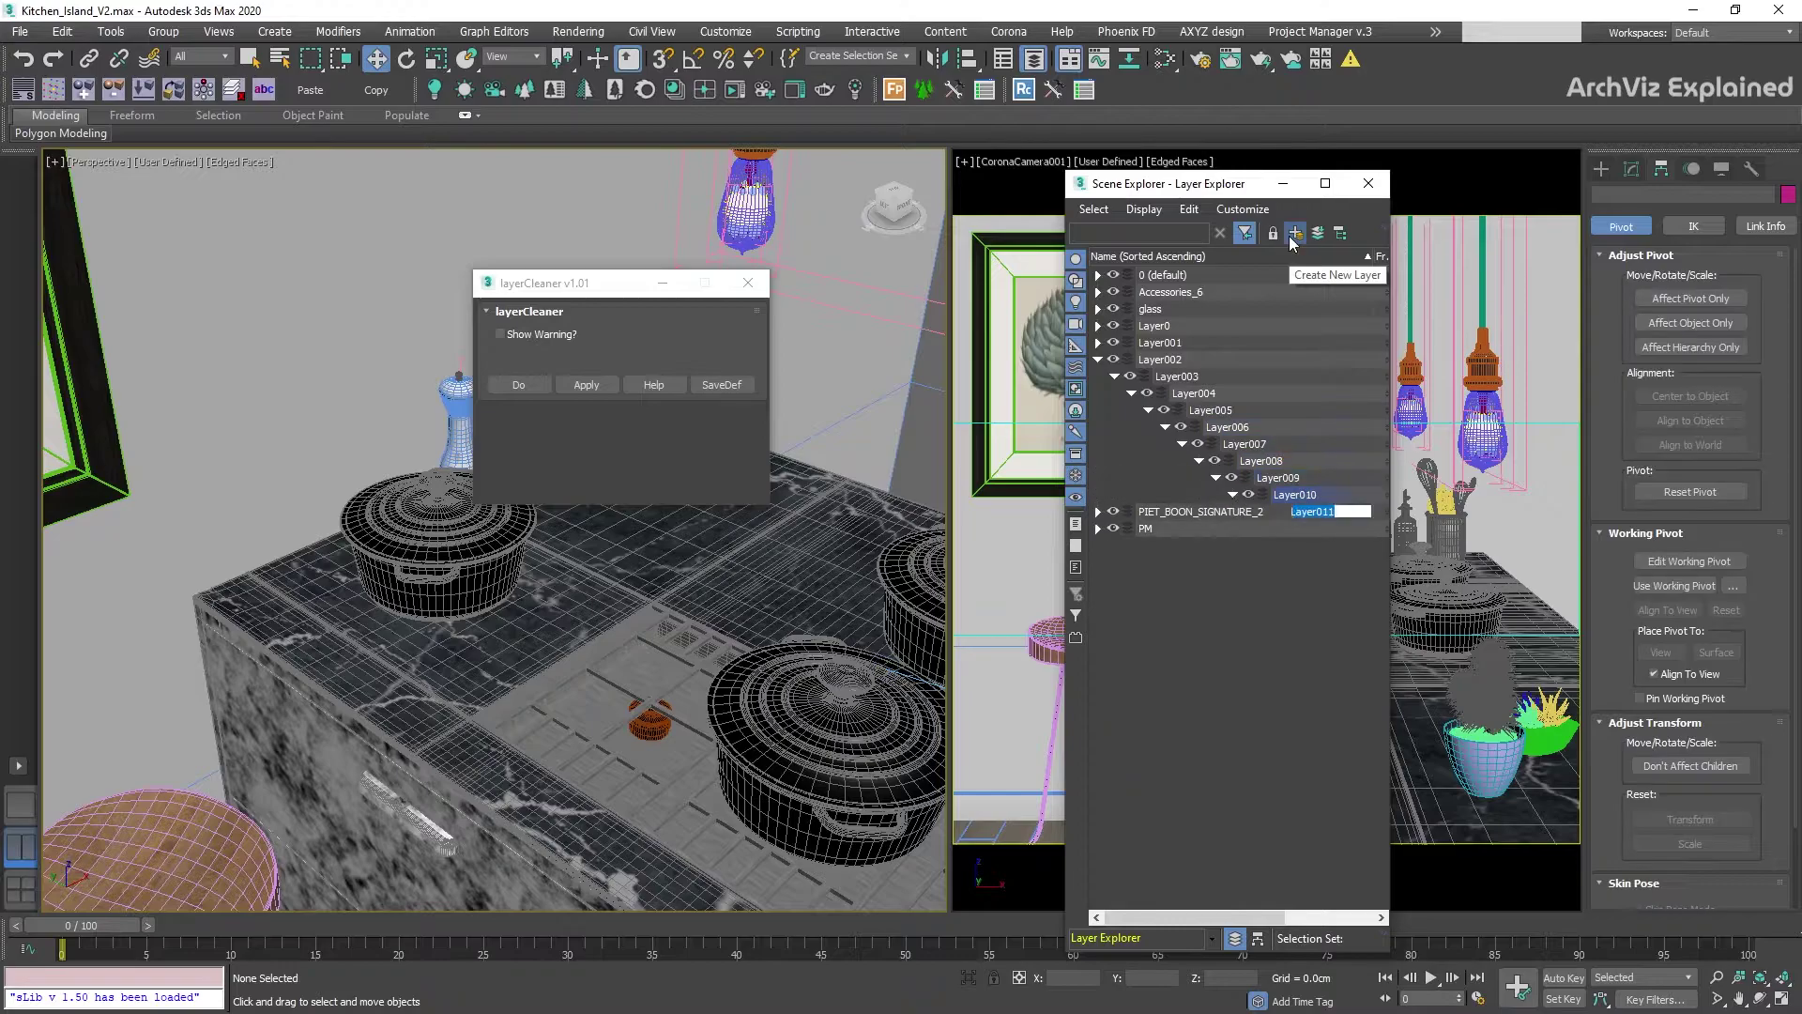
{"action": "left_click", "coordinate": [596, 385]}
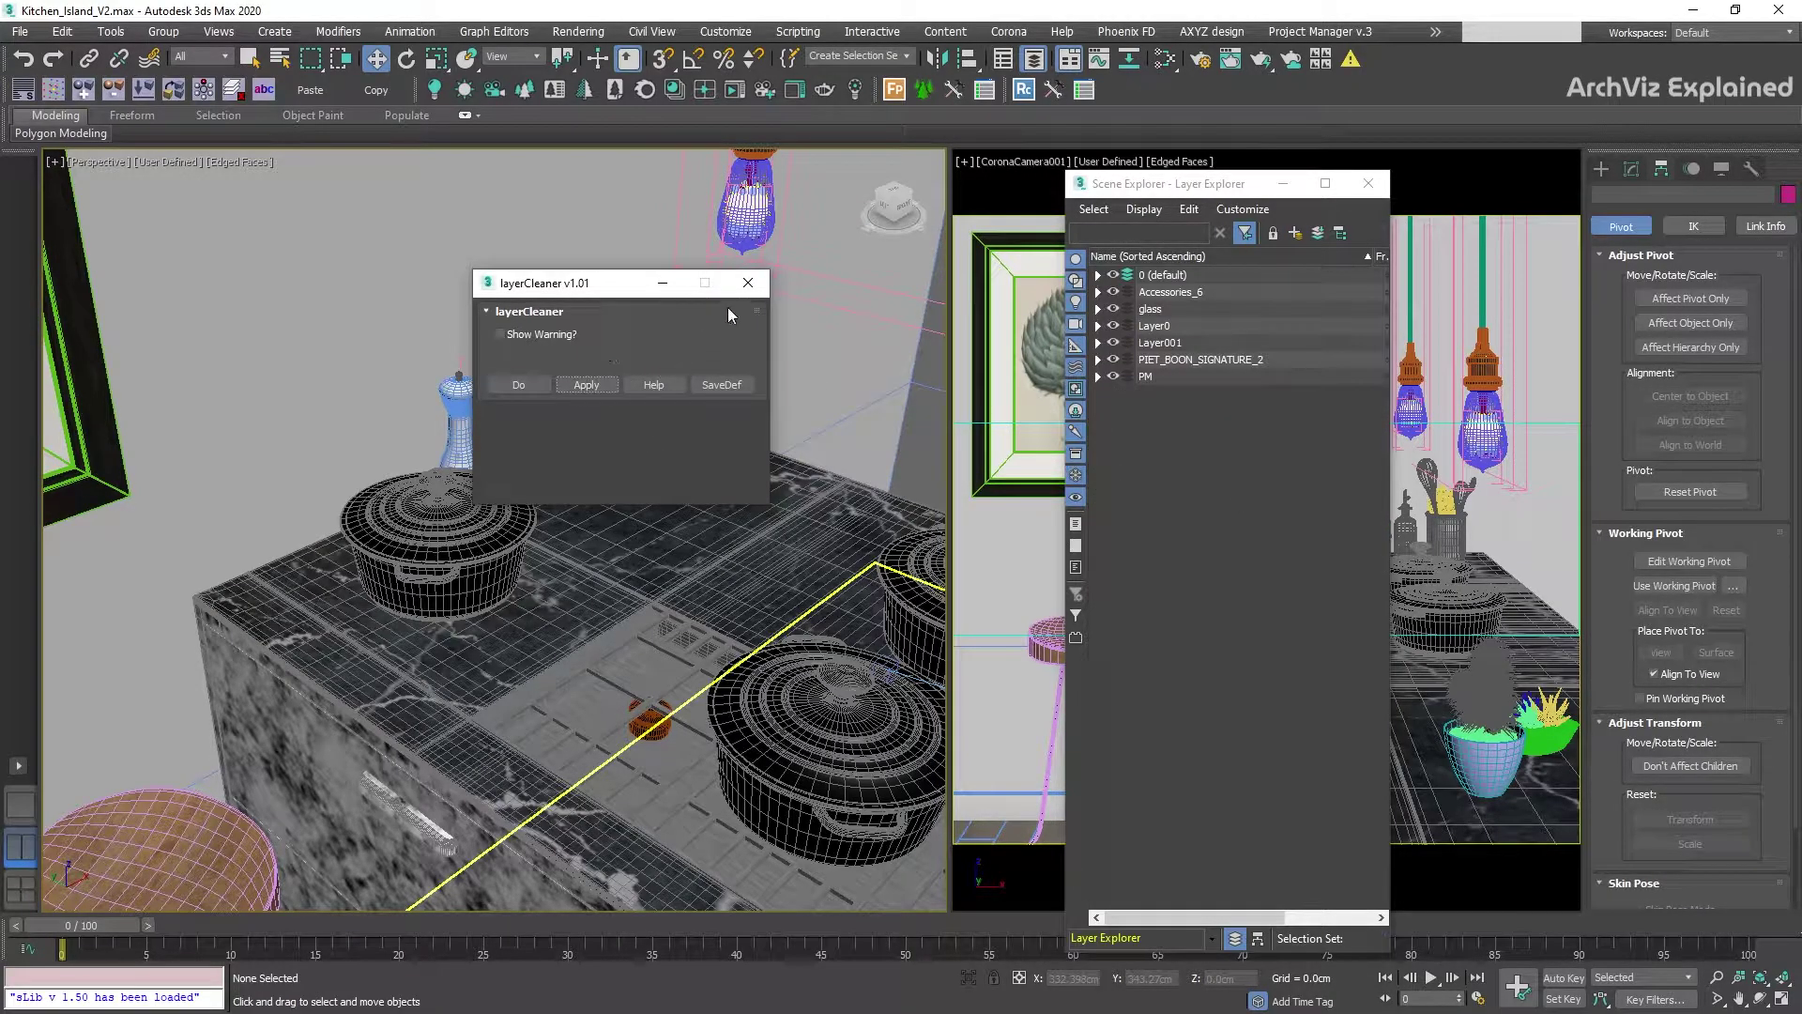
{"action": "left_click", "coordinate": [744, 286]}
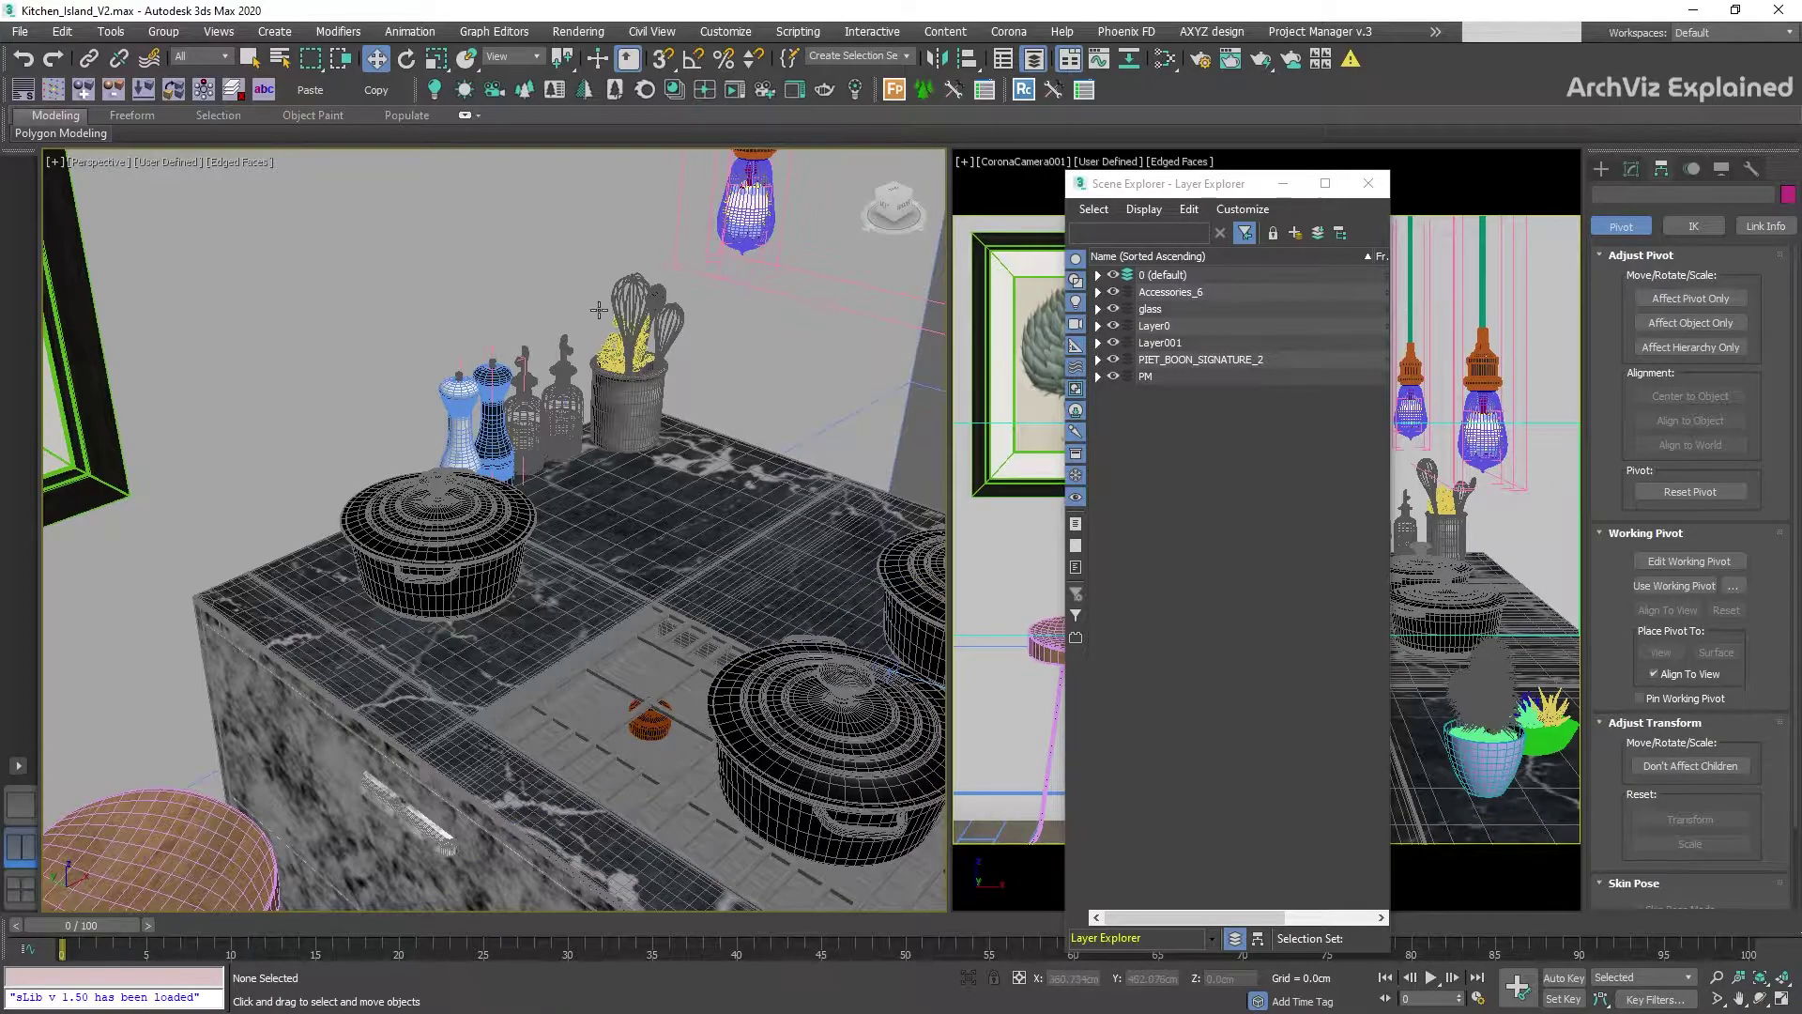
Set nameManager to Rename + Append Number, prefix Acc_, base Lecrouset_, Pad 2, All Selected Objects.
{"action": "left_click", "coordinate": [1367, 186]}
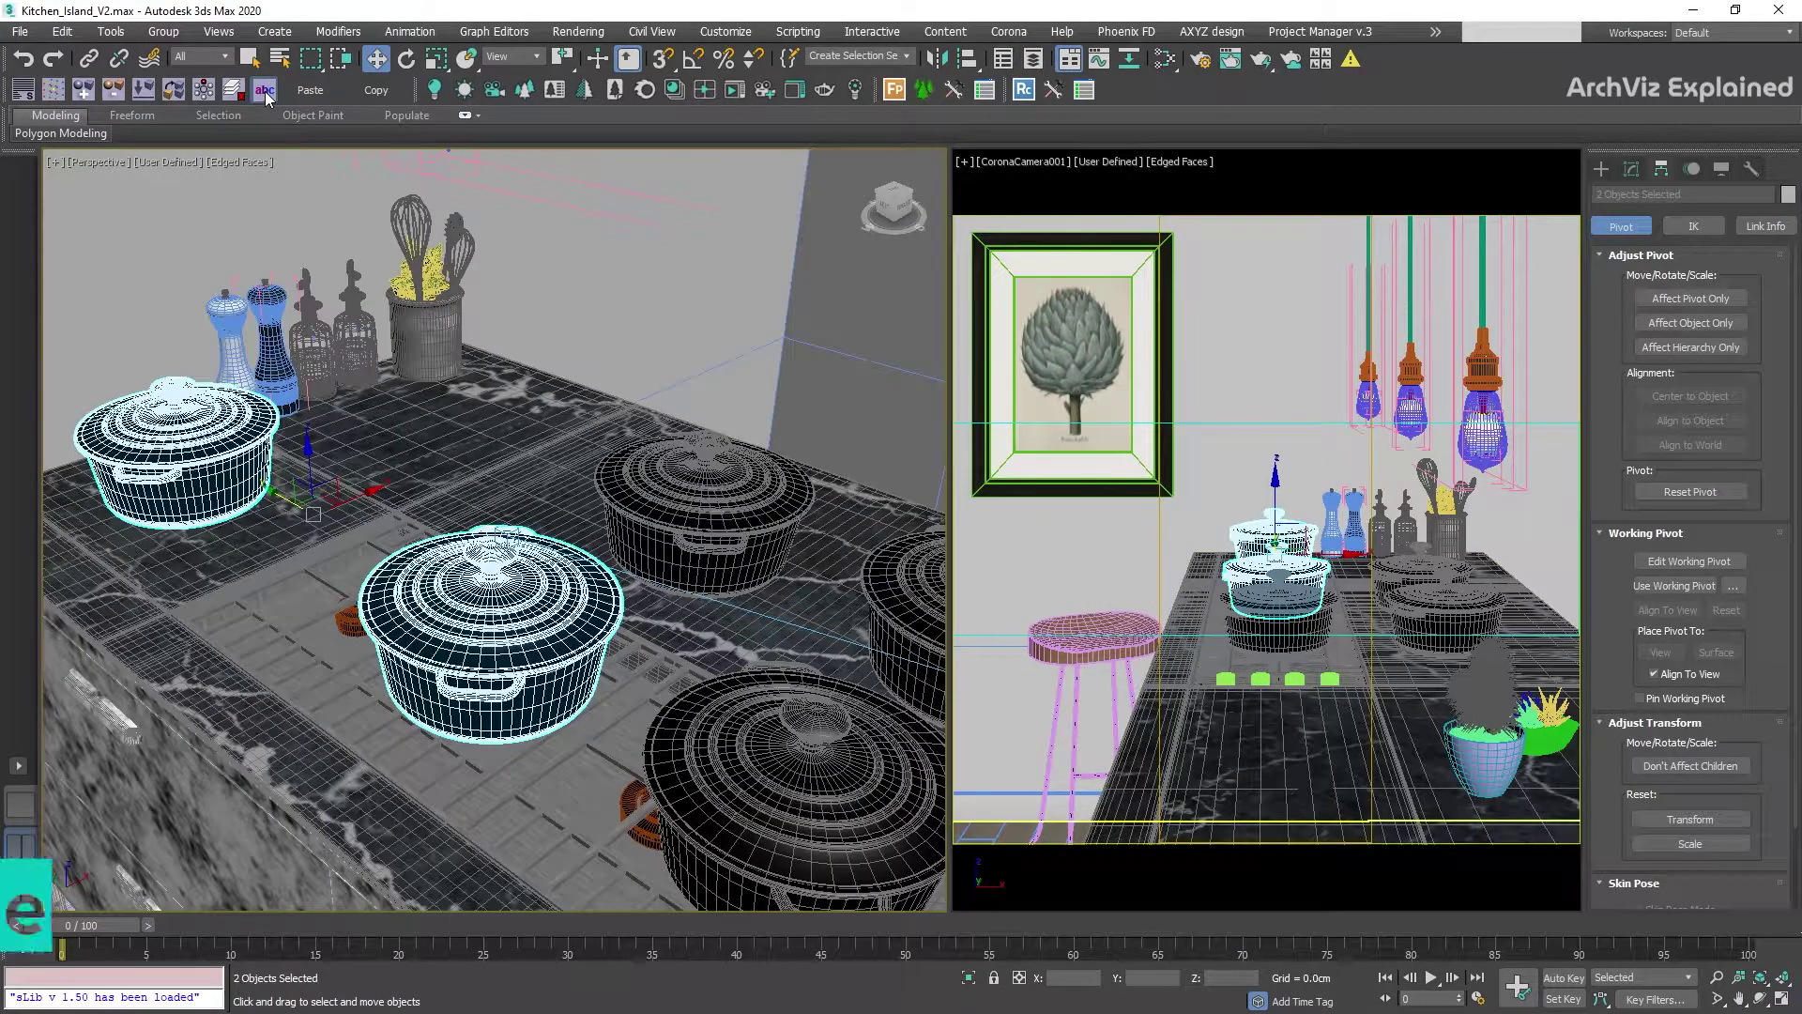
{"action": "left_click", "coordinate": [1059, 334]}
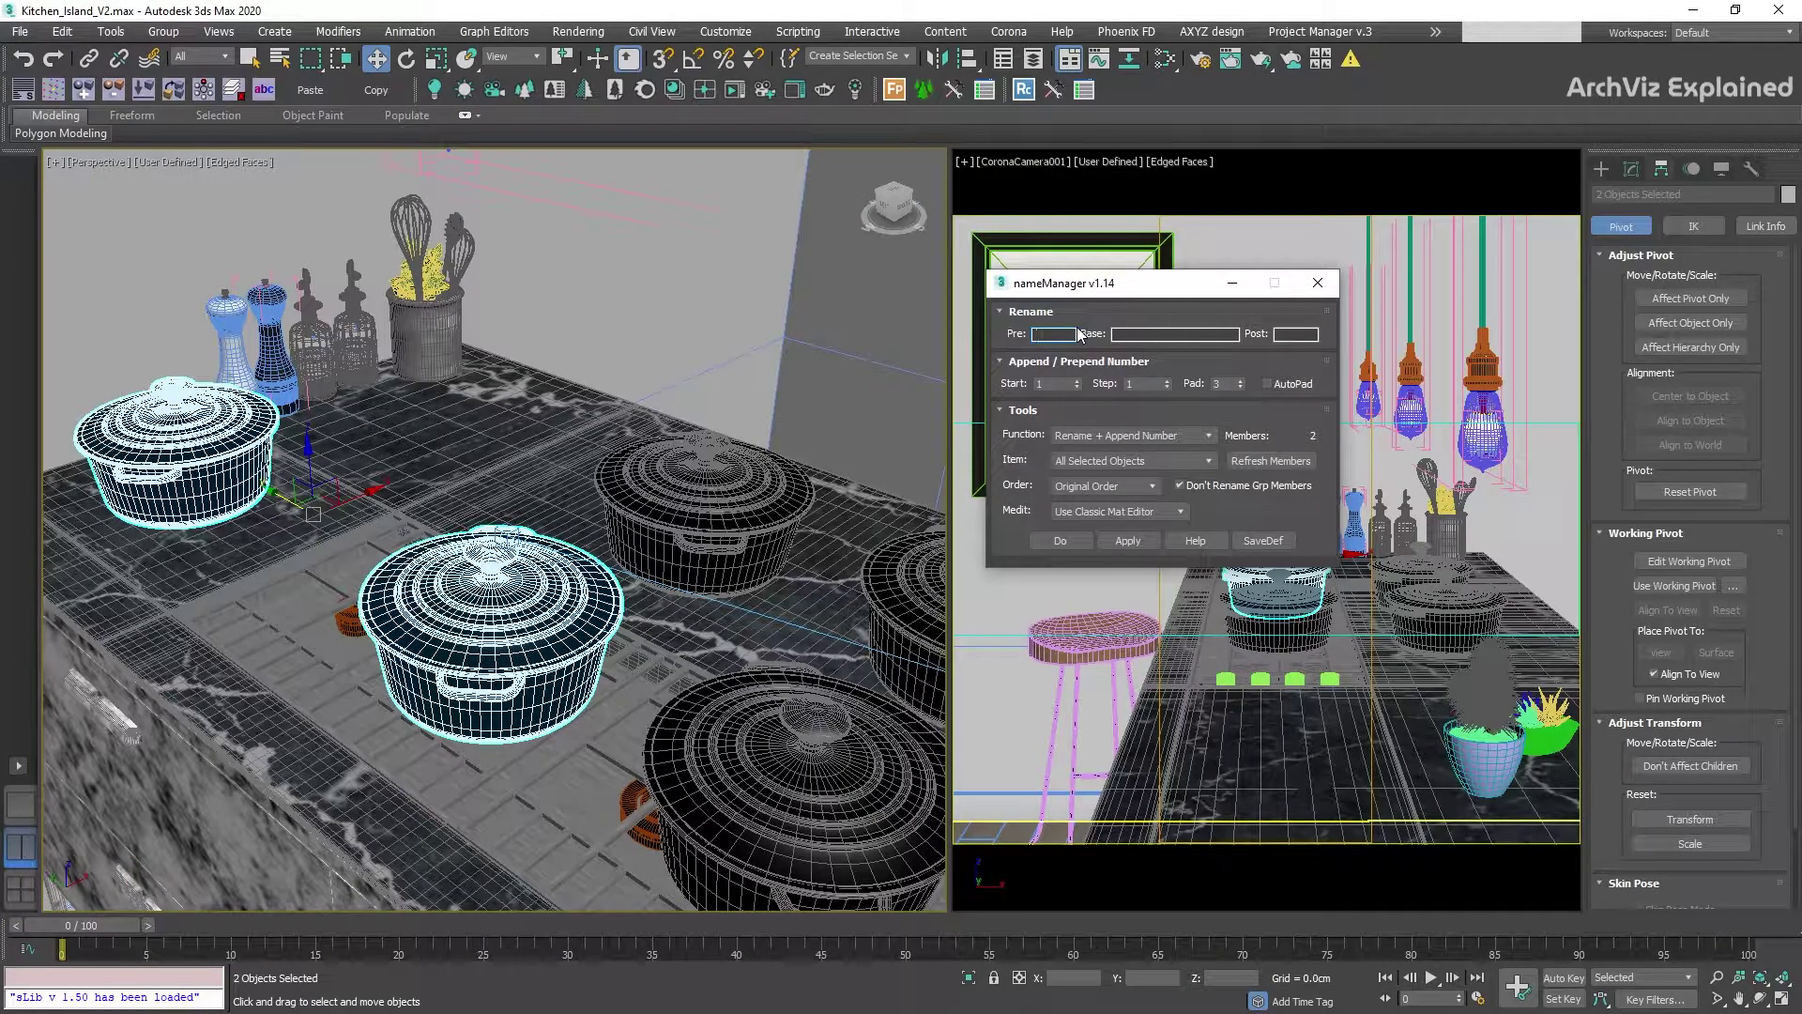
{"action": "left_click", "coordinate": [1162, 435]}
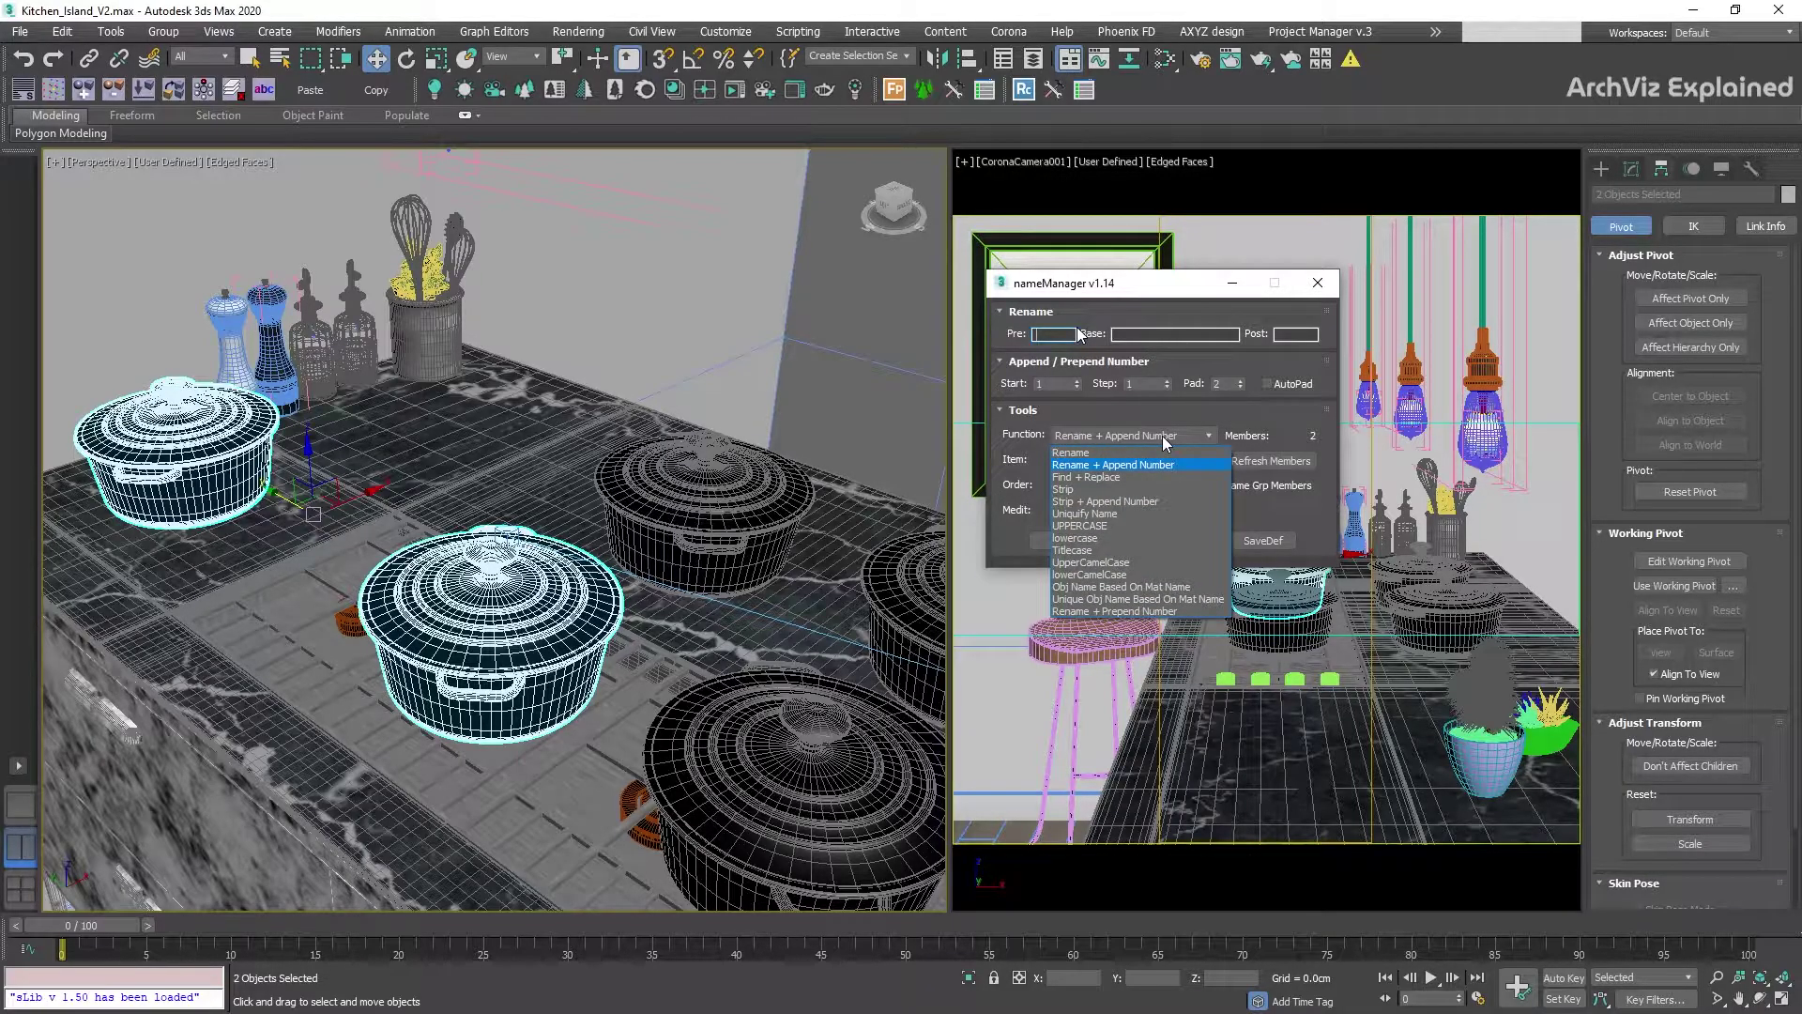
{"action": "left_click", "coordinate": [1115, 409]}
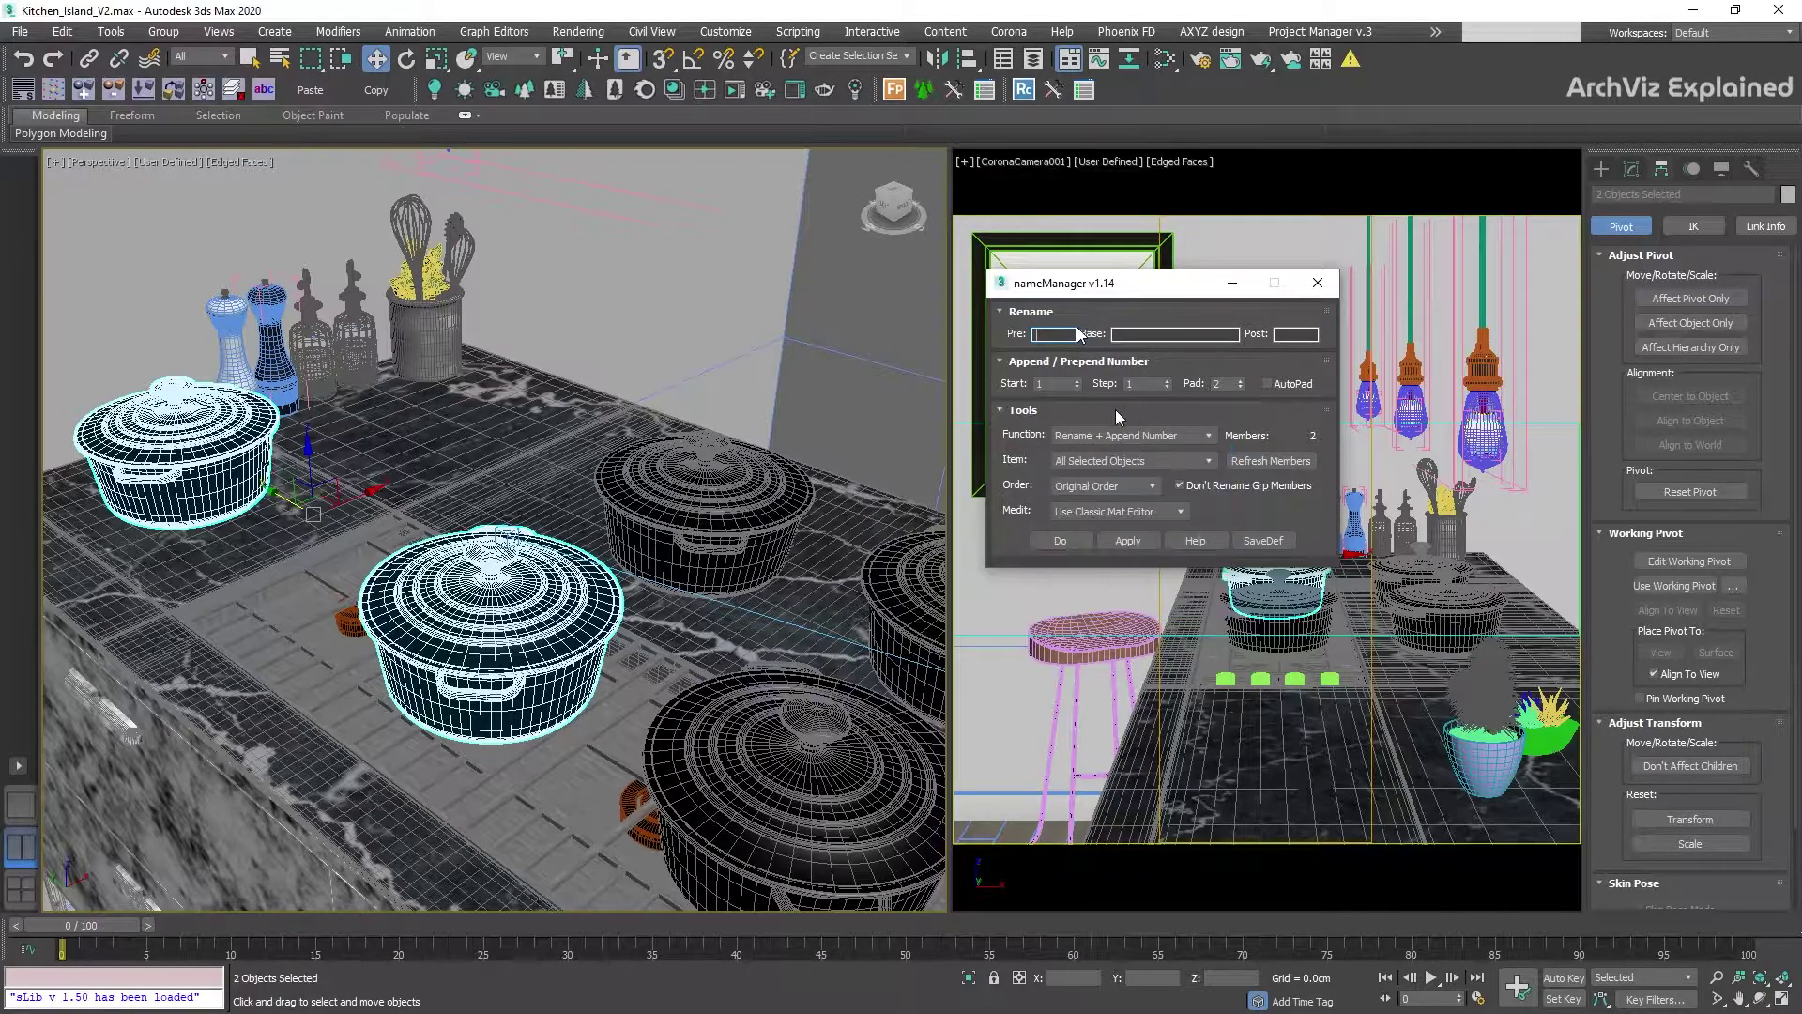
{"action": "left_click", "coordinate": [1049, 335]}
{"action": "type", "text": "Acc"}
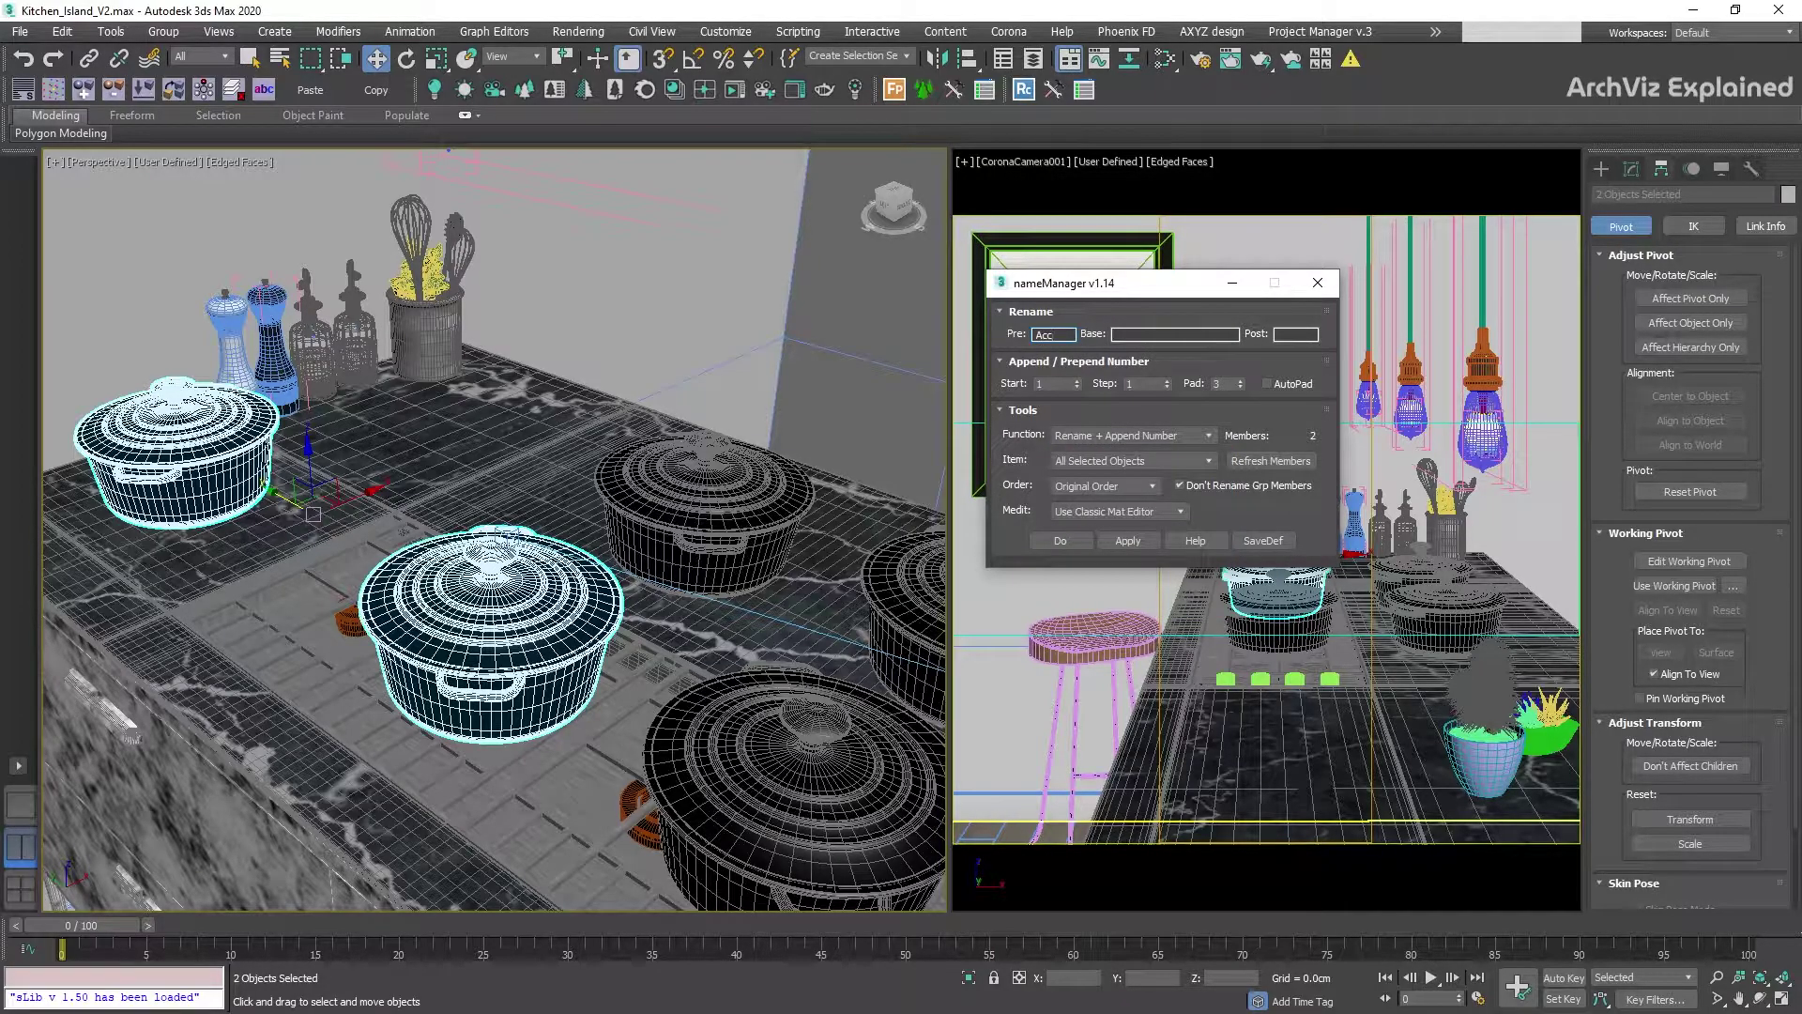
{"action": "type", "text": "Lecrouset_"}
{"action": "left_click", "coordinate": [1240, 387]}
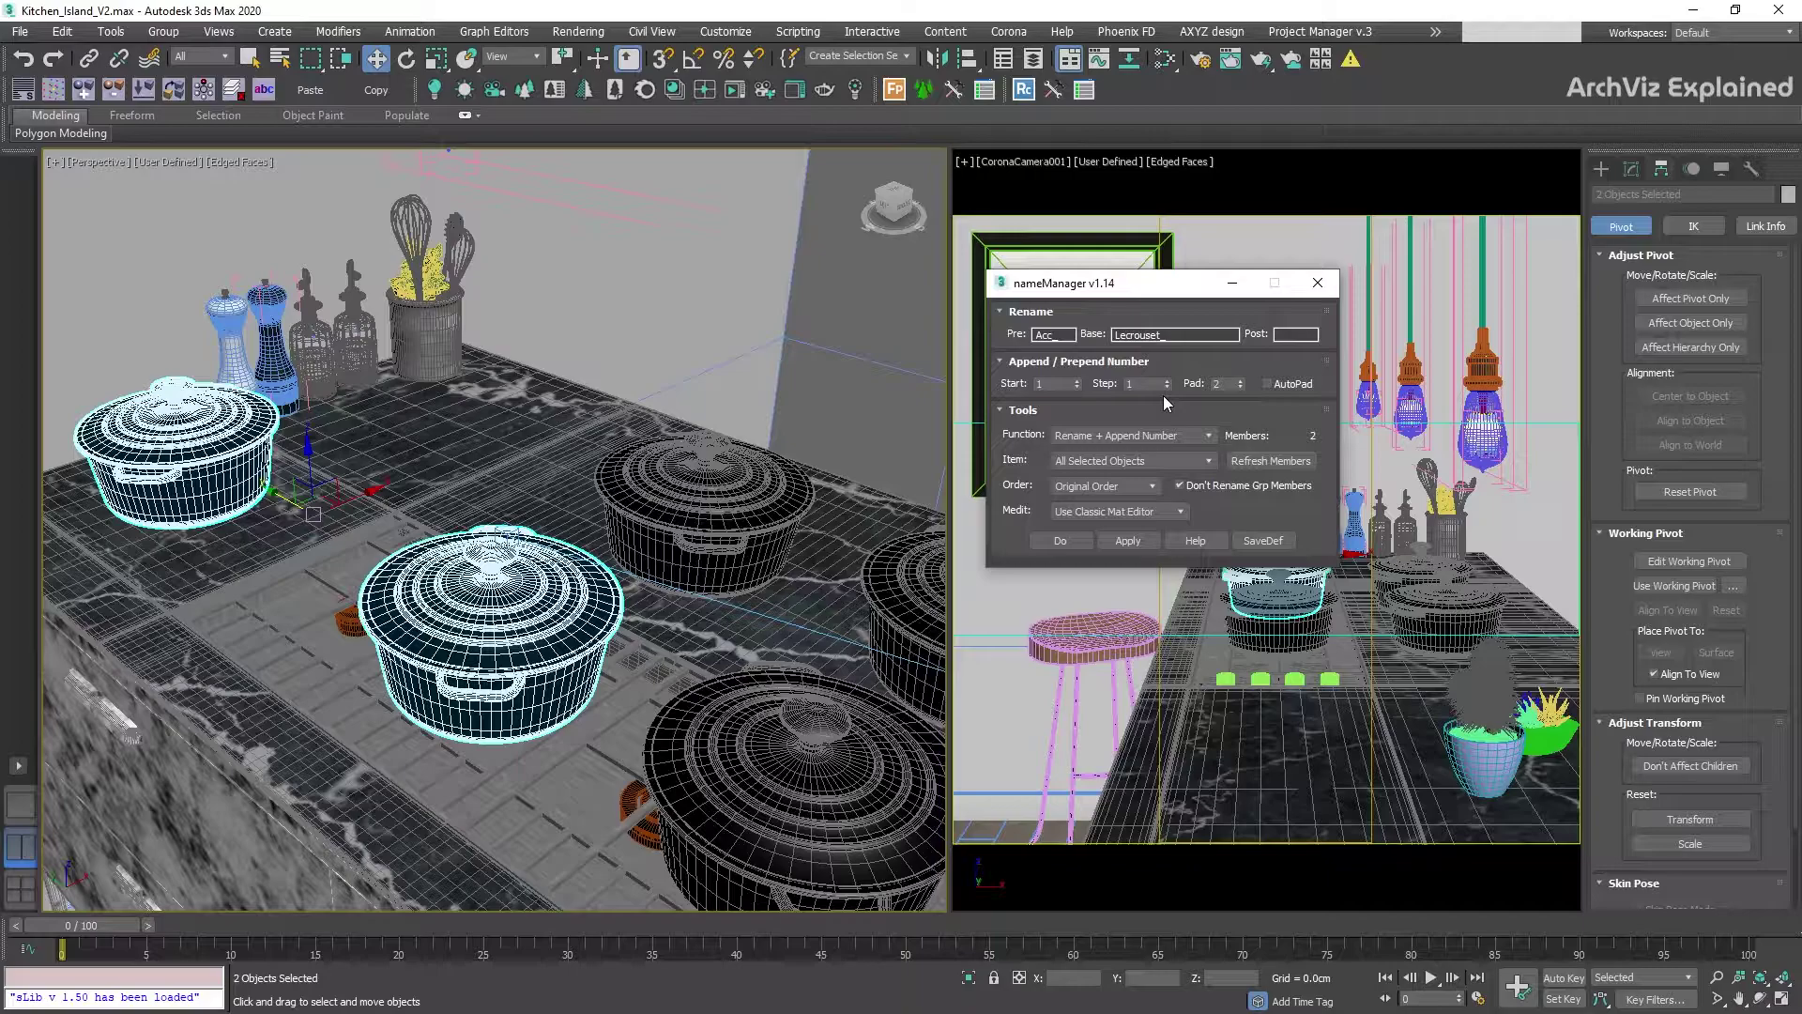
{"action": "left_click", "coordinate": [1180, 460]}
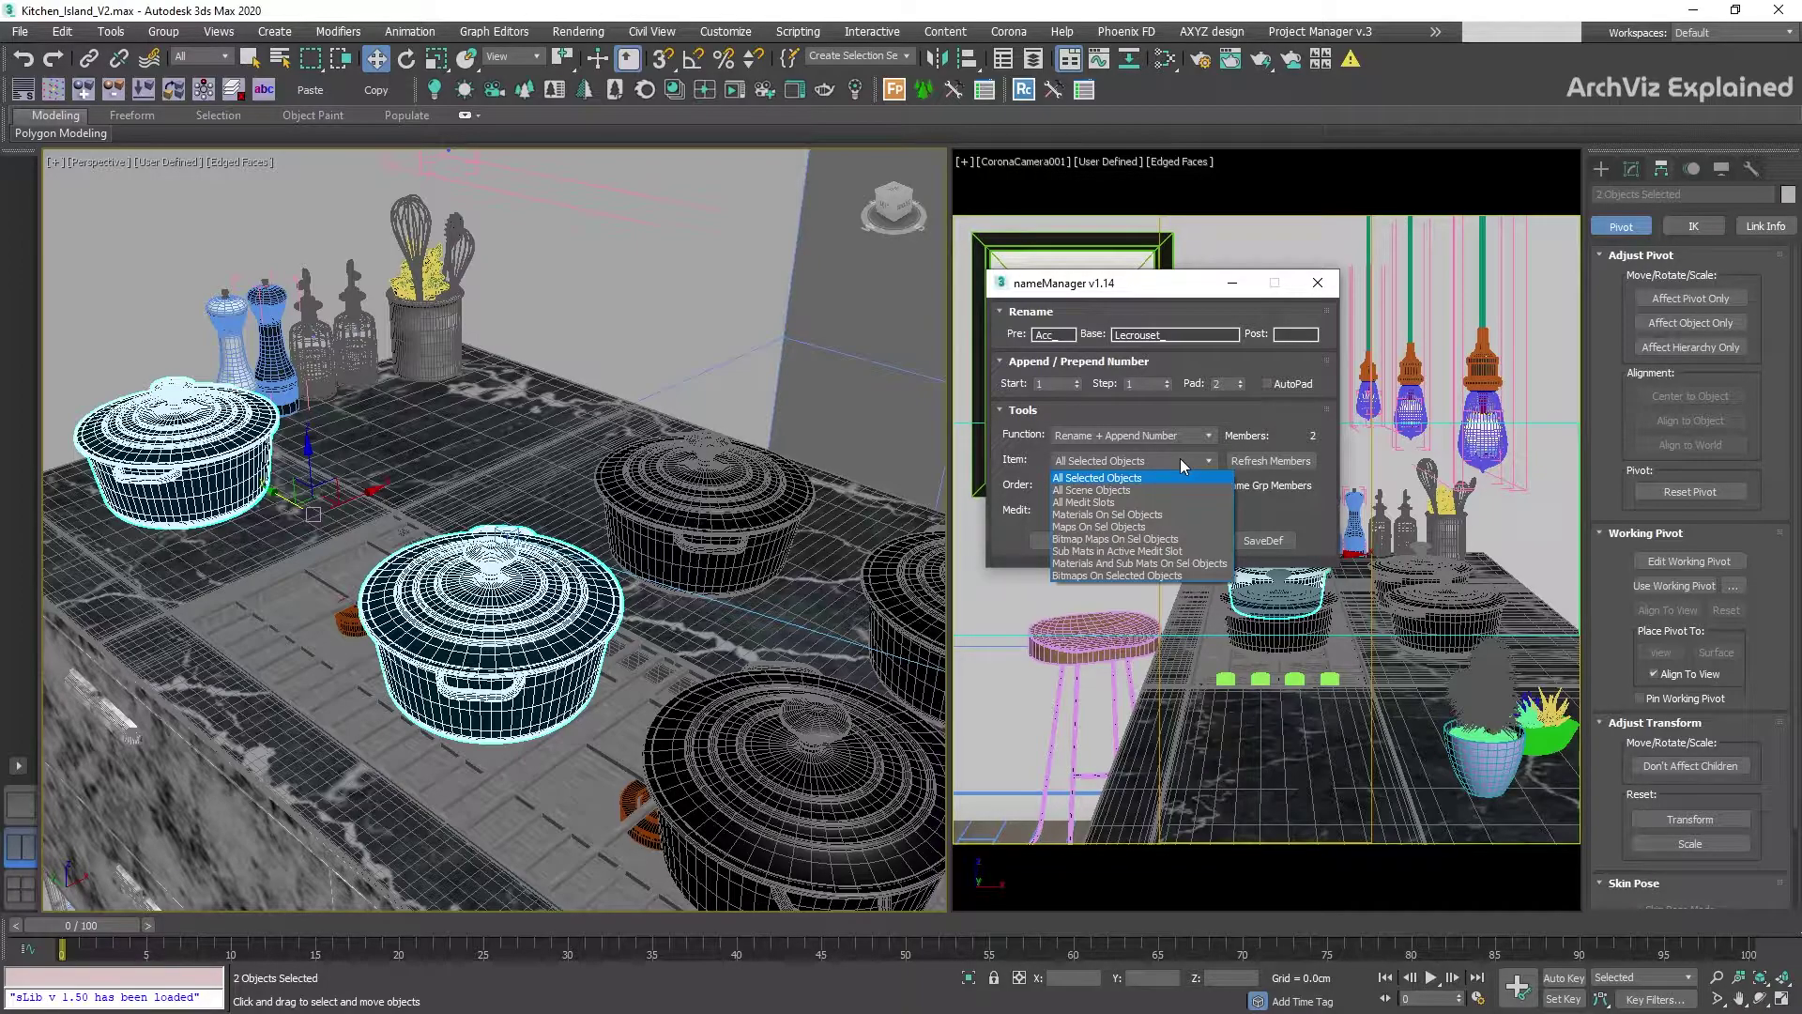
{"action": "left_click", "coordinate": [1180, 458]}
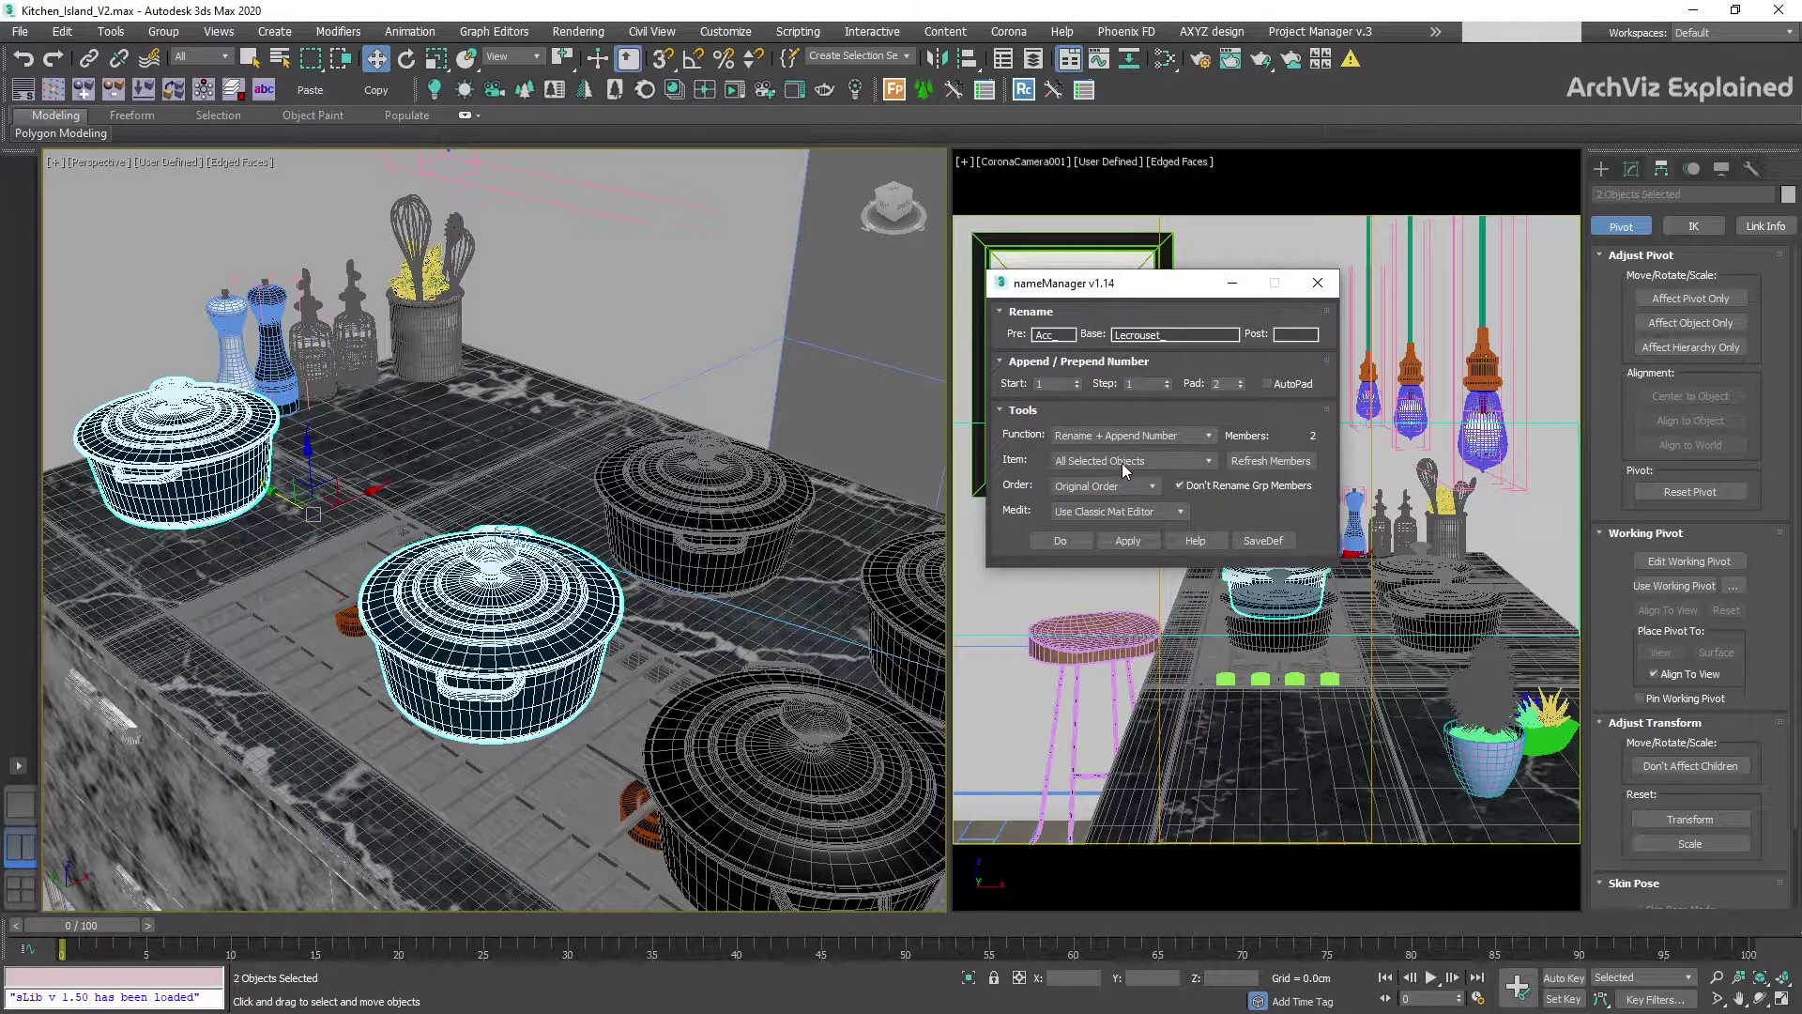
Apply the rename to both selected pots and check each pot's new name.
{"action": "left_click", "coordinate": [1138, 548]}
{"action": "left_click", "coordinate": [1278, 601]}
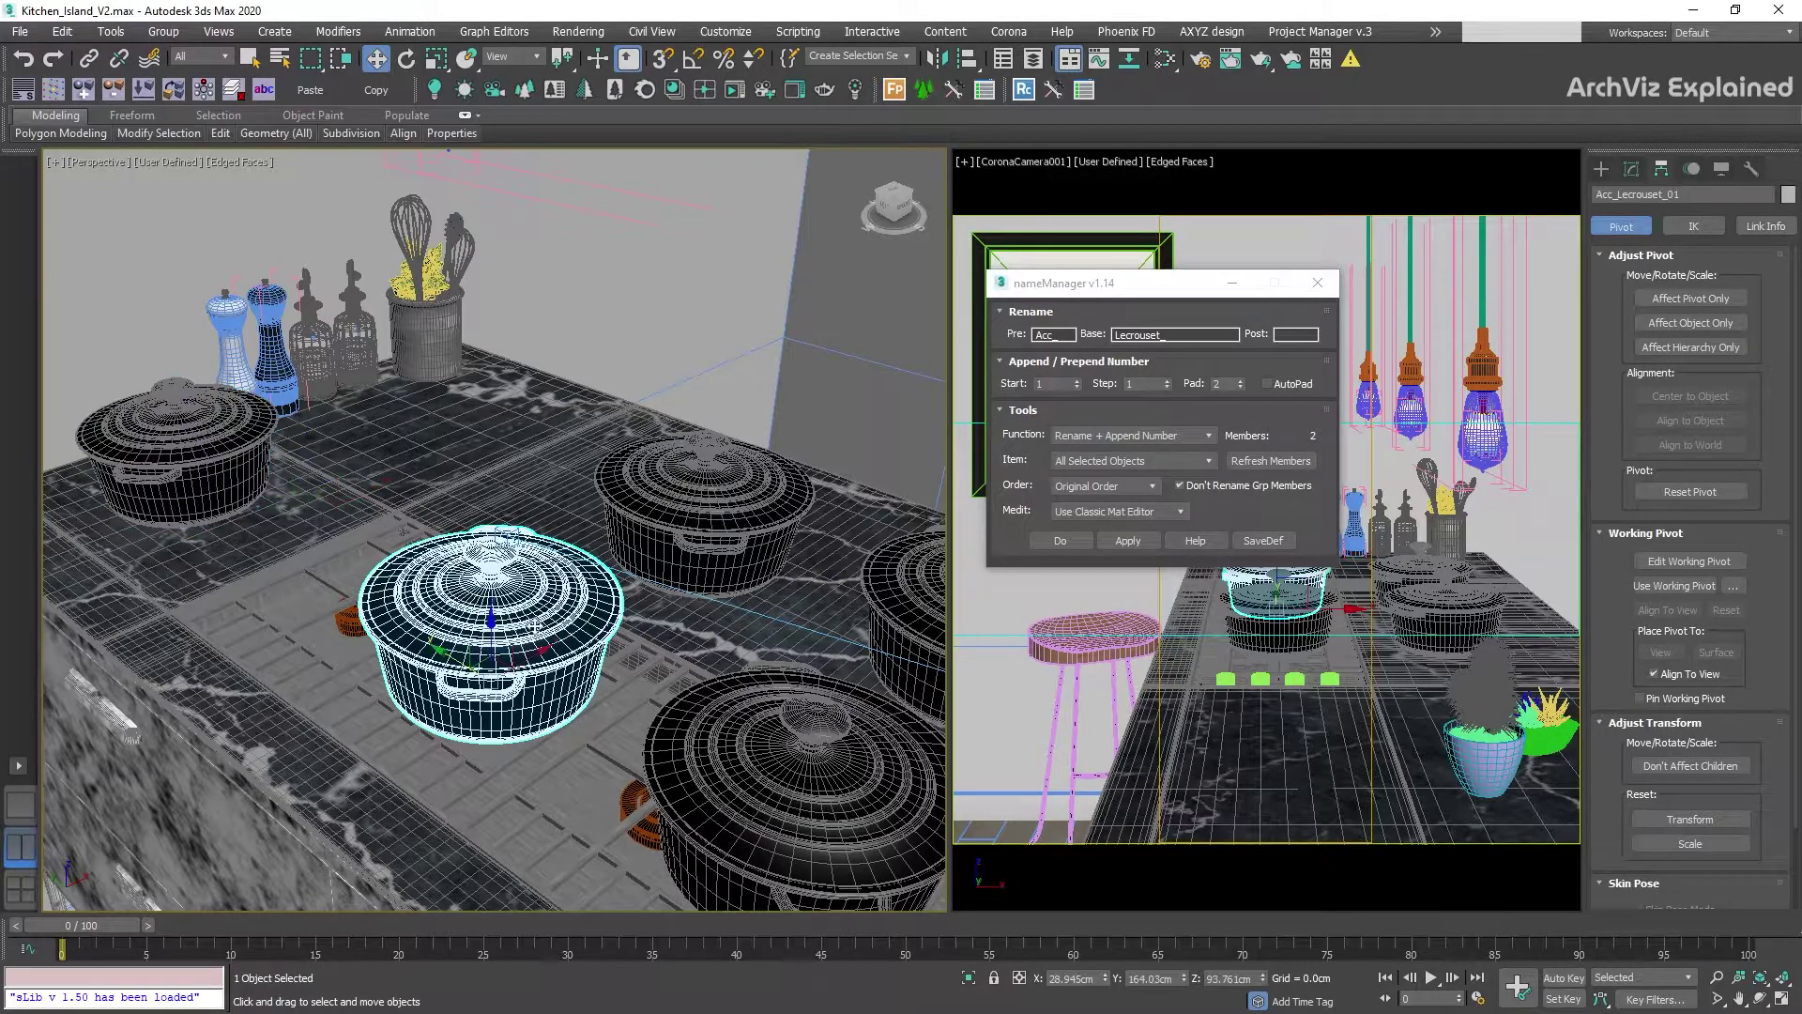
{"action": "left_click", "coordinate": [177, 434]}
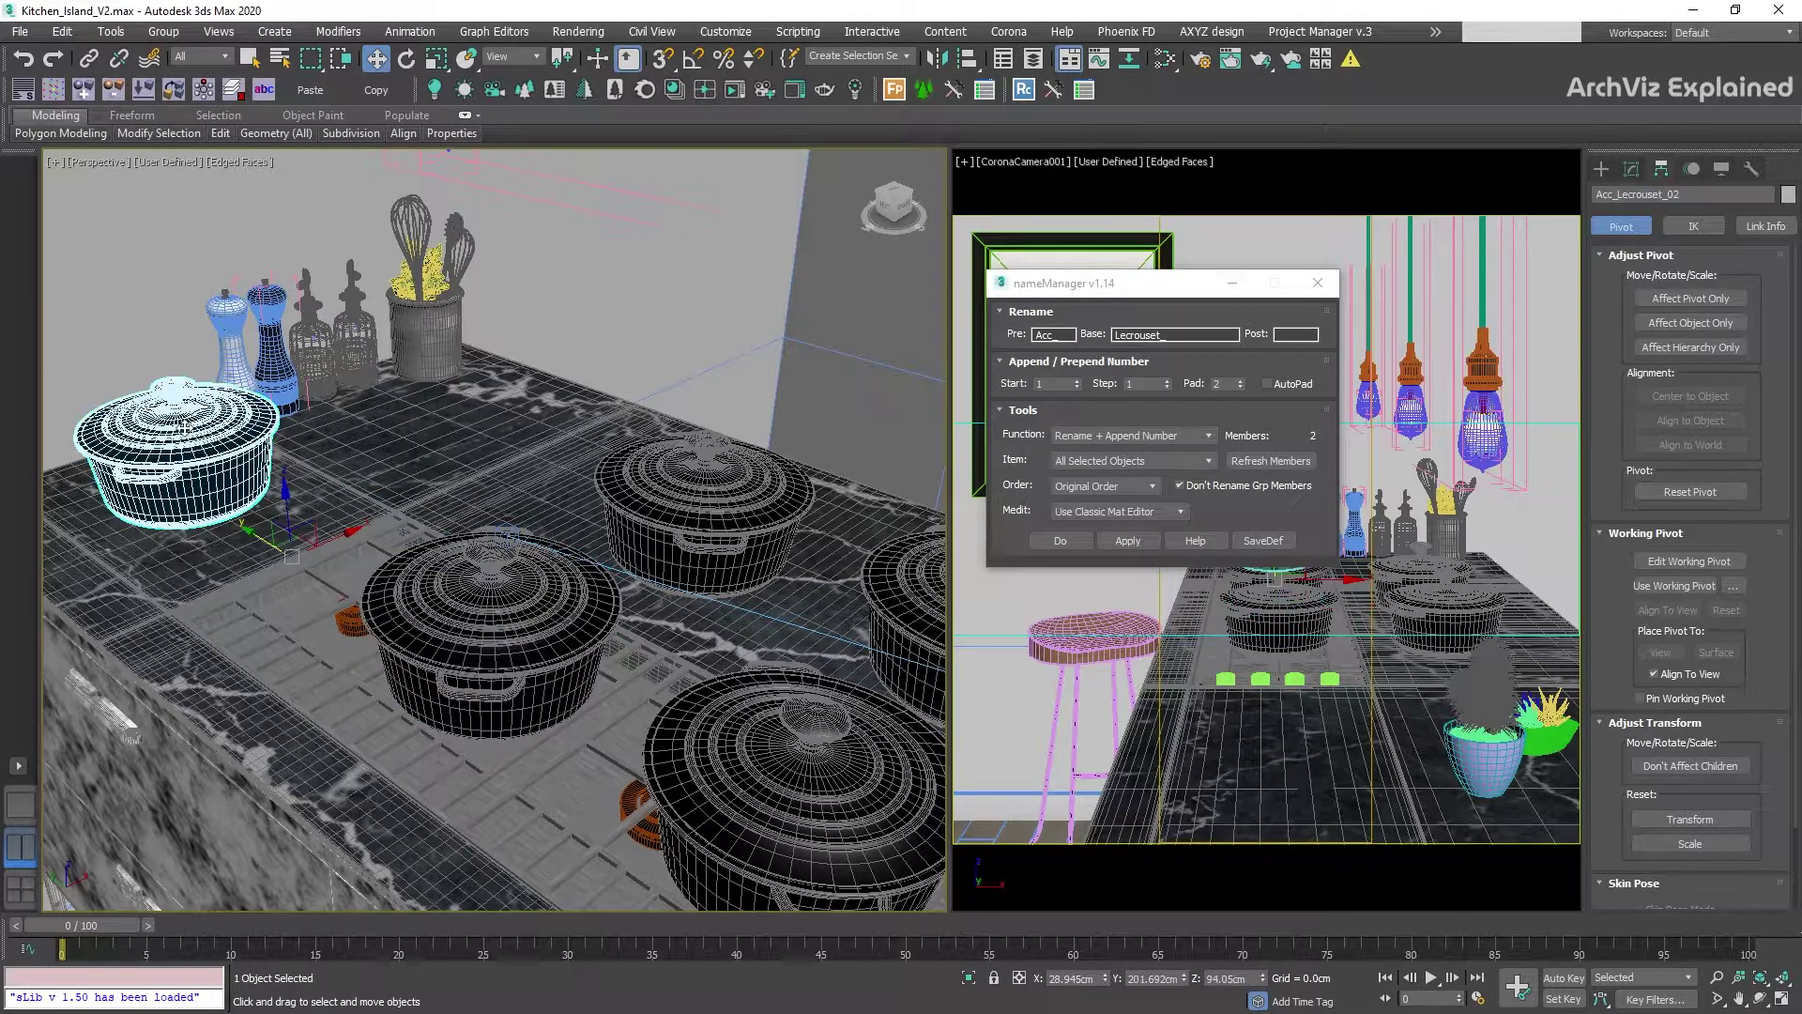
{"action": "left_click", "coordinate": [1276, 601], "text": "ctrl"}
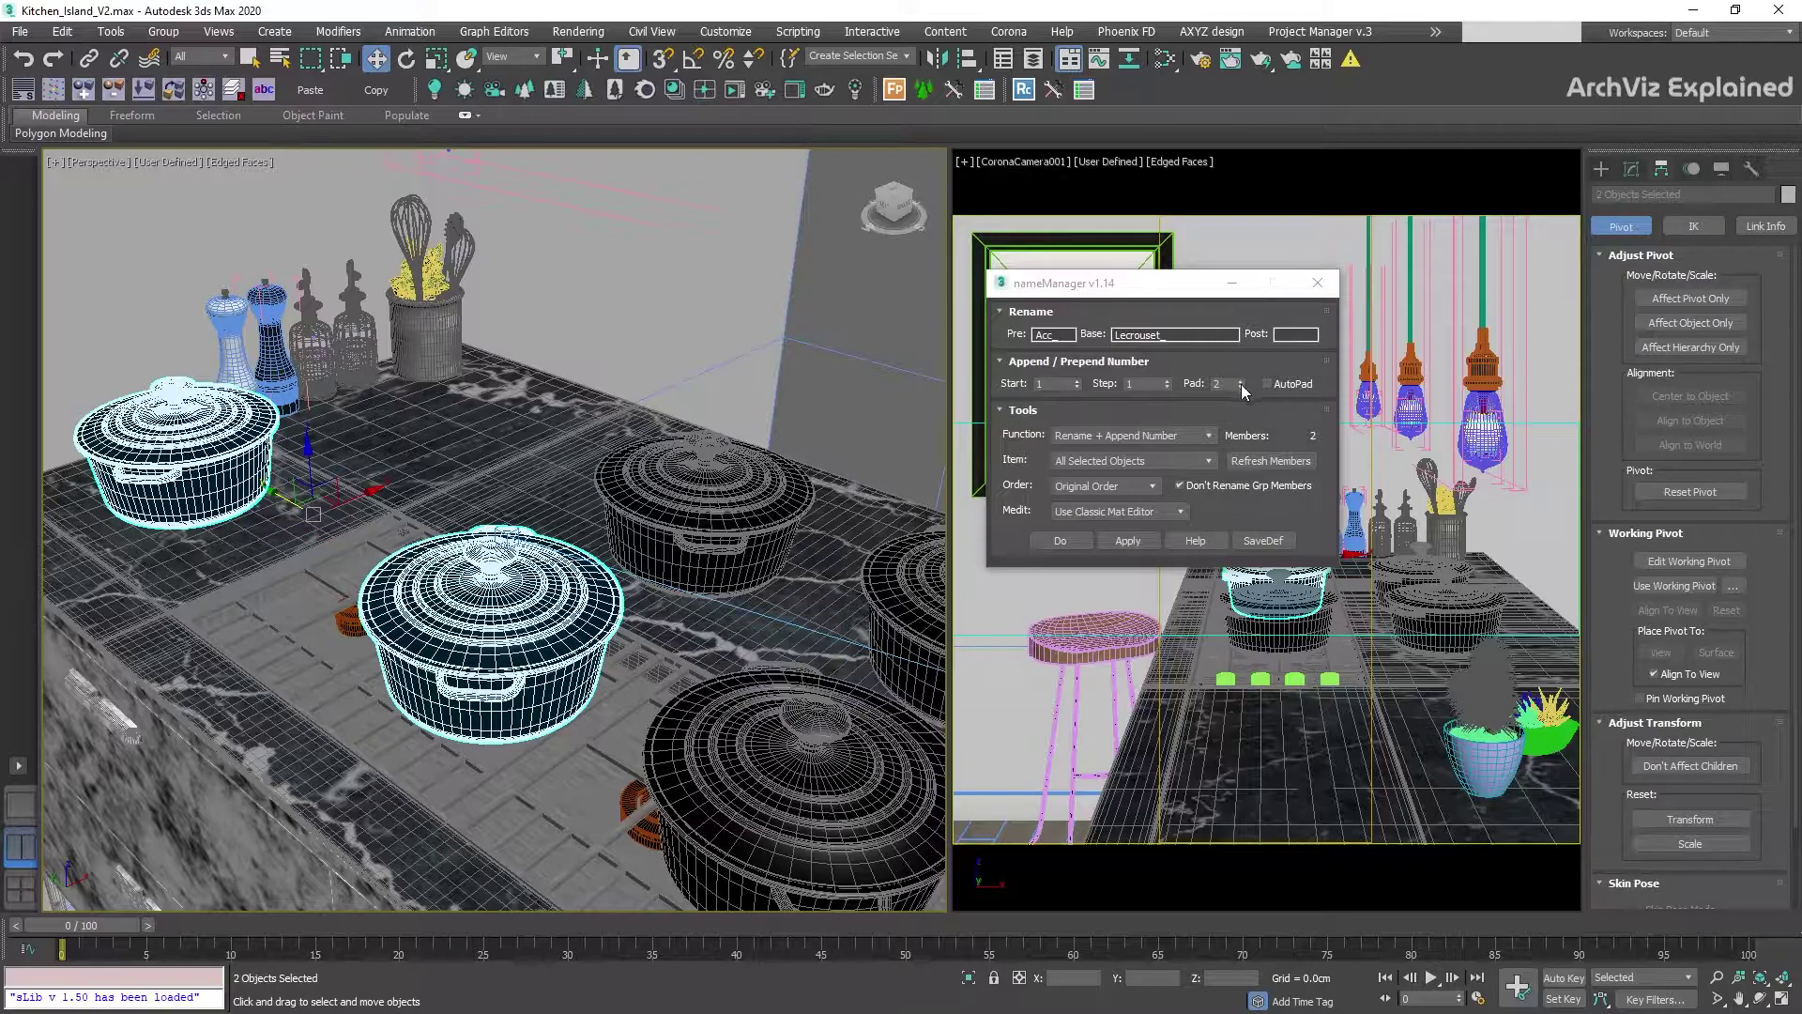
Lower Pad to 1 and reapply, giving Acc_Lecrouset_1 and Acc_Lecrouset_2.
{"action": "left_click", "coordinate": [1241, 386]}
{"action": "left_click", "coordinate": [1127, 541]}
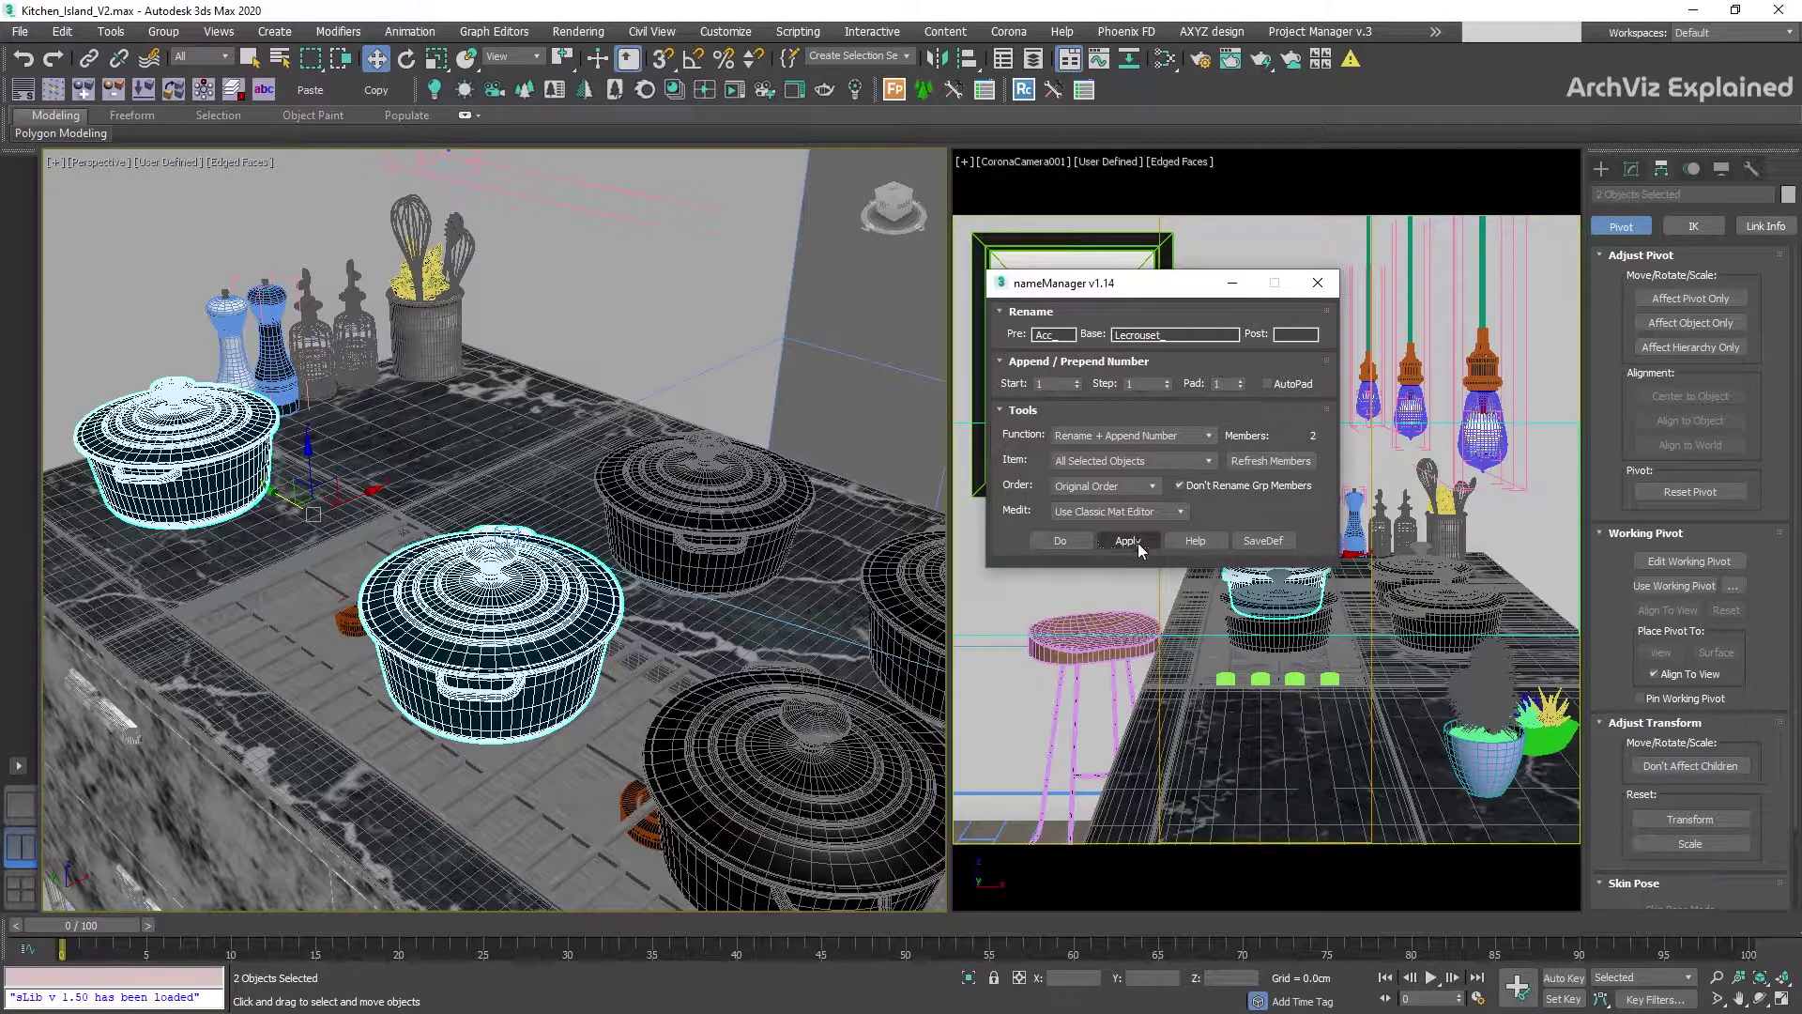
{"action": "left_click", "coordinate": [522, 597]}
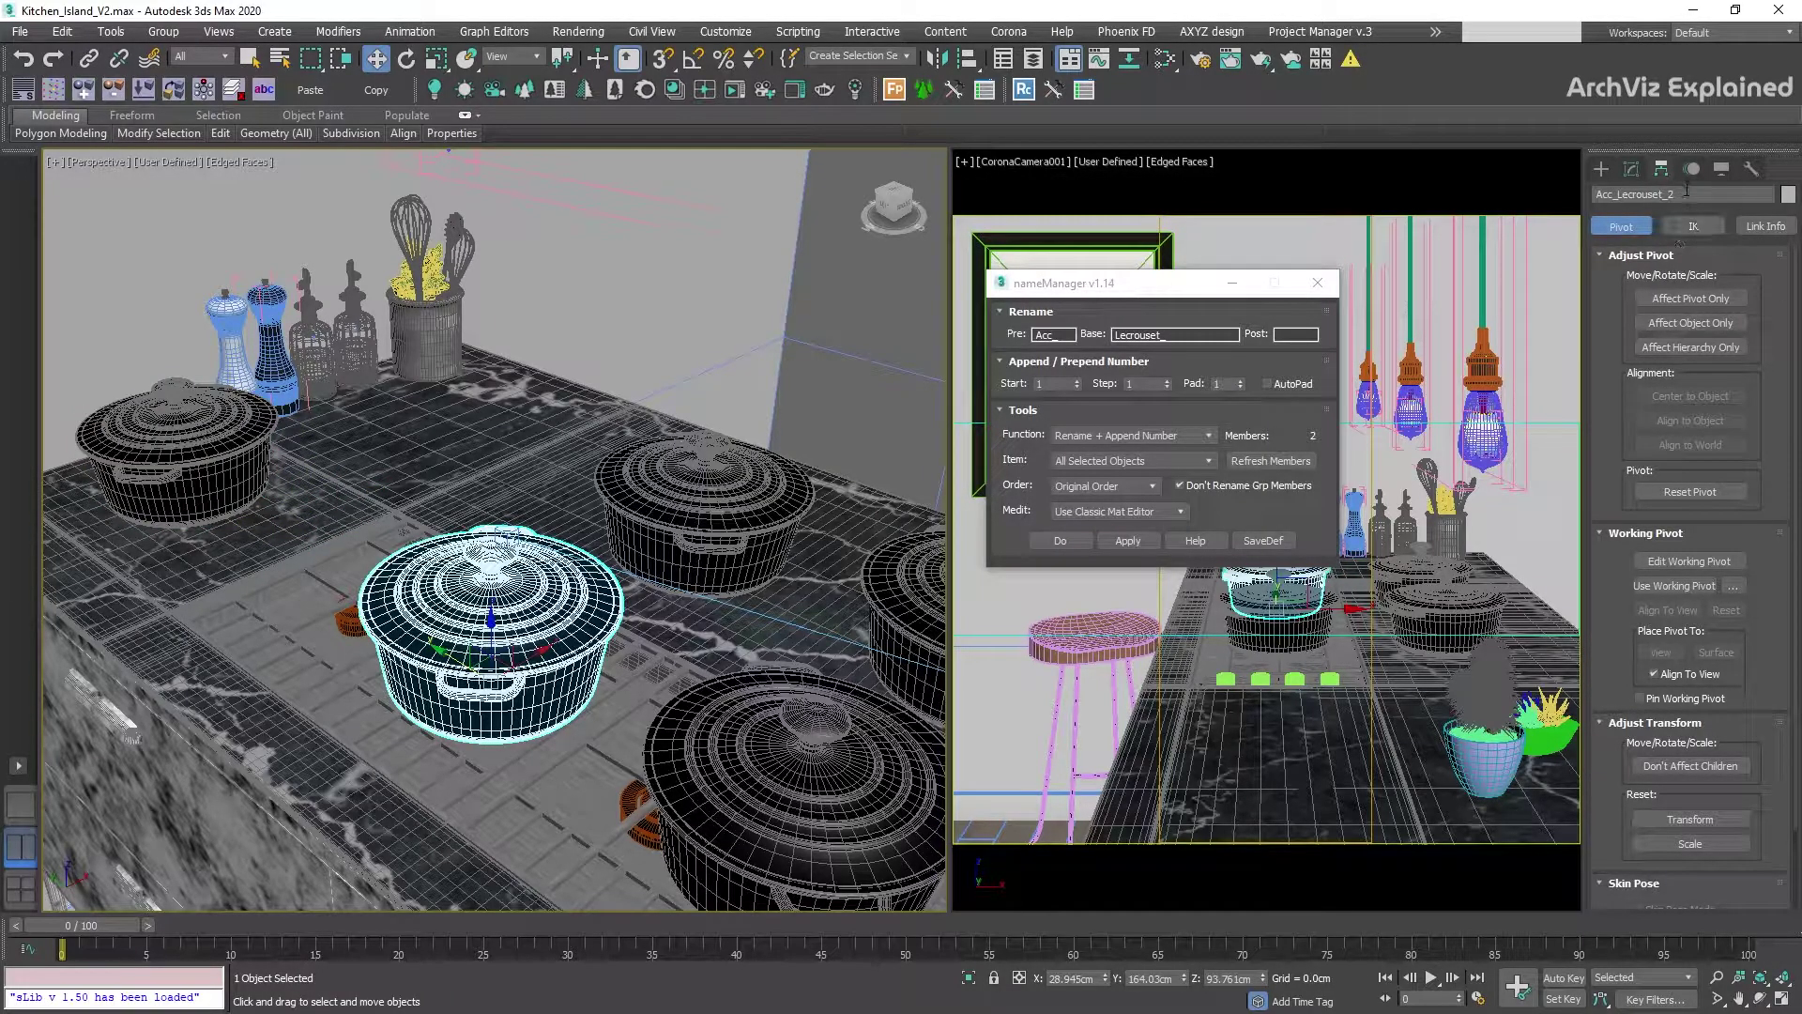
{"action": "left_click", "coordinate": [178, 441], "text": "ctrl"}
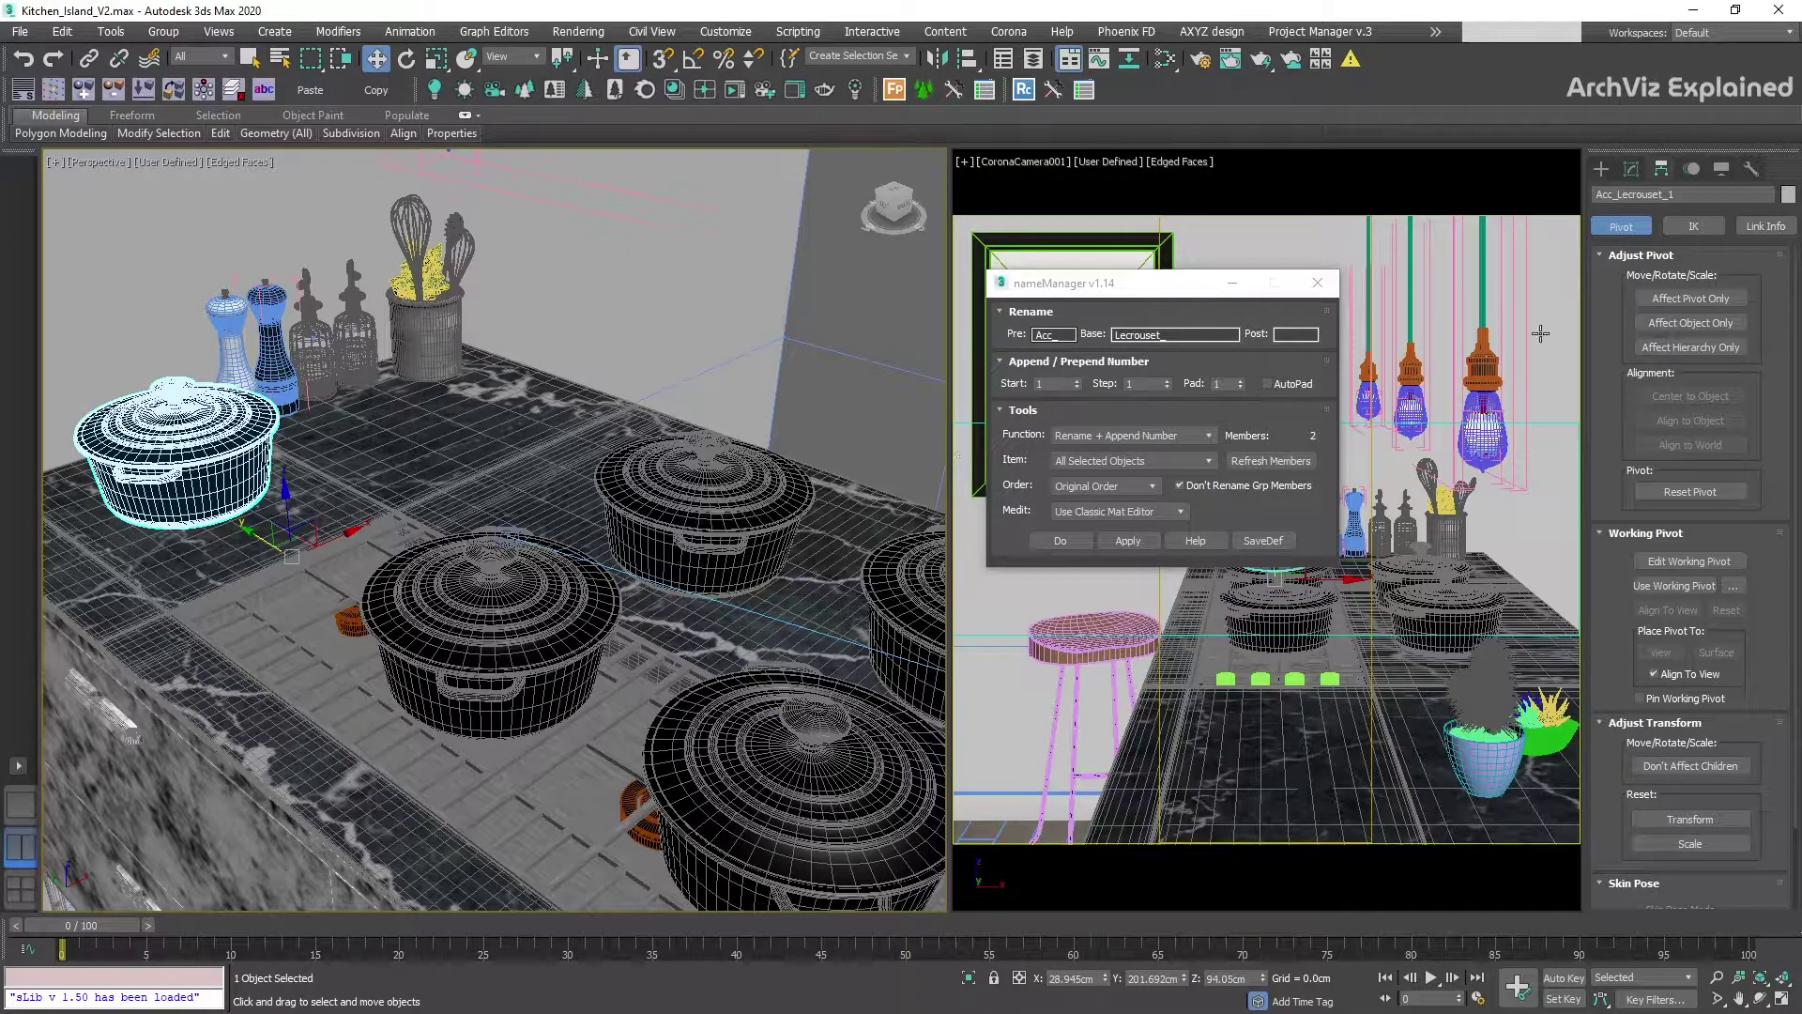
{"action": "left_click", "coordinate": [1241, 379]}
Rename both pots with plain Rename, without appended numbers, and check the names.
{"action": "left_click", "coordinate": [1197, 432]}
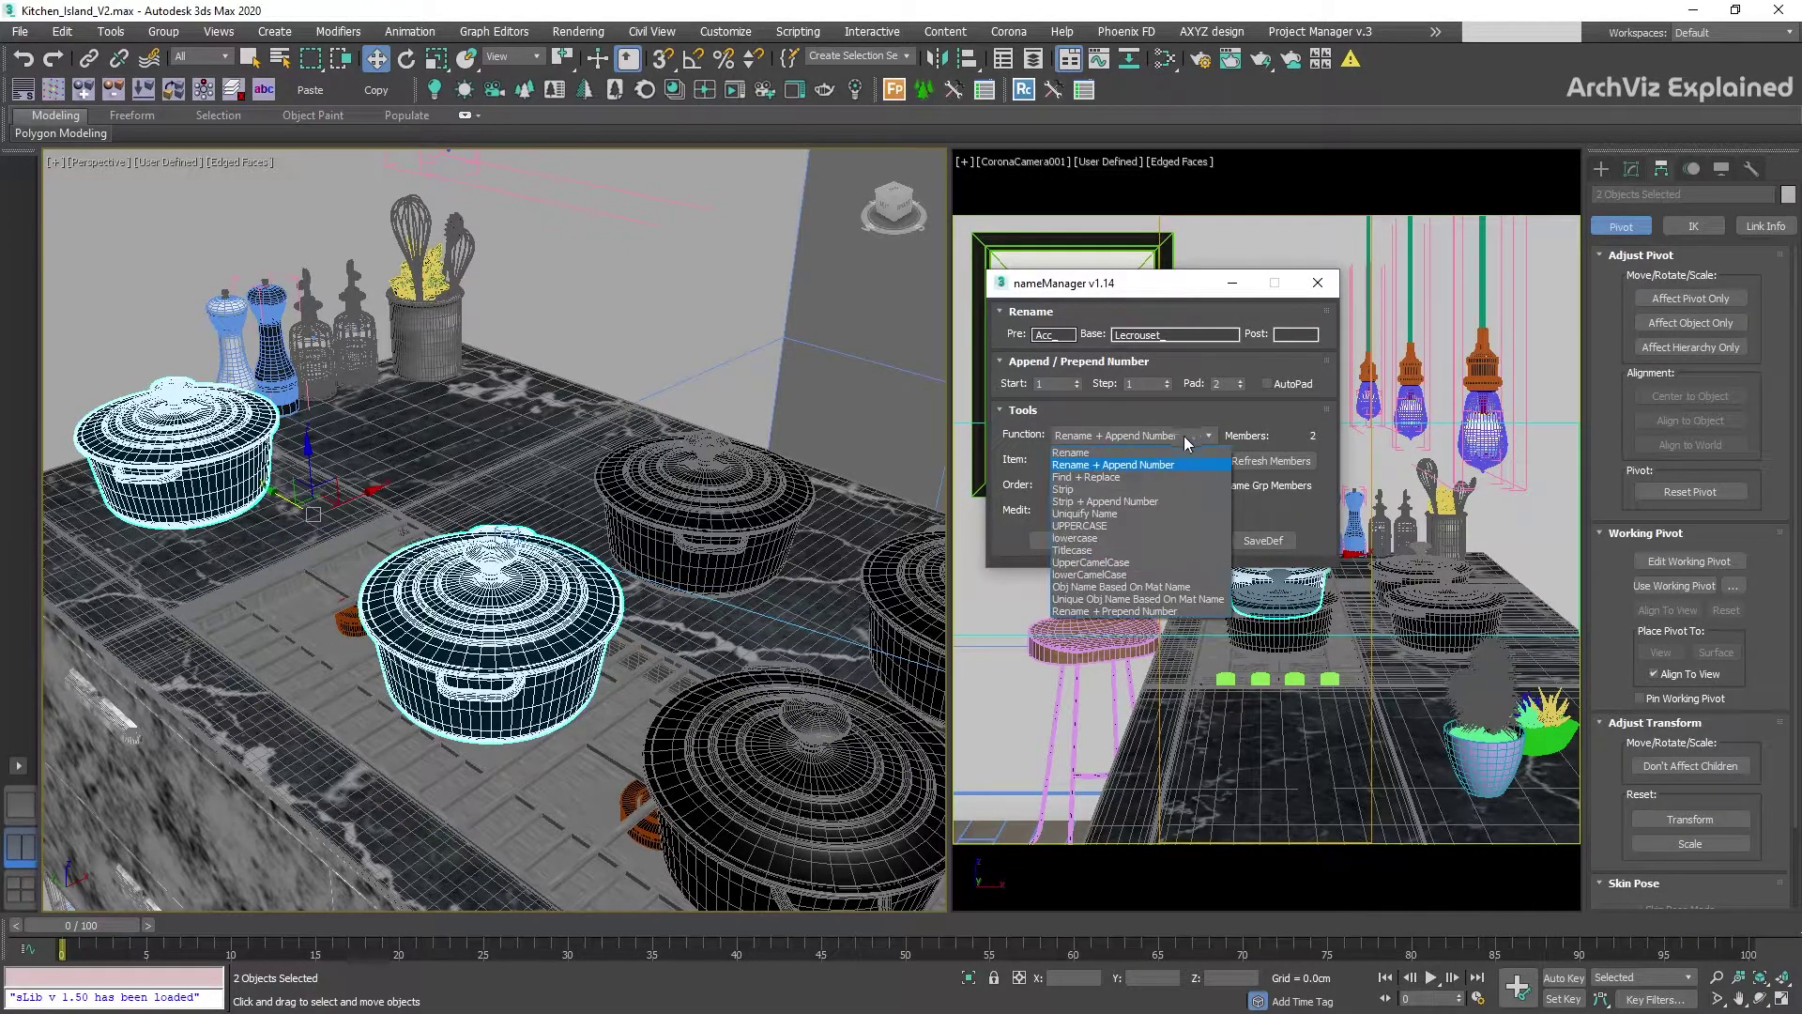
{"action": "left_click", "coordinate": [1181, 456]}
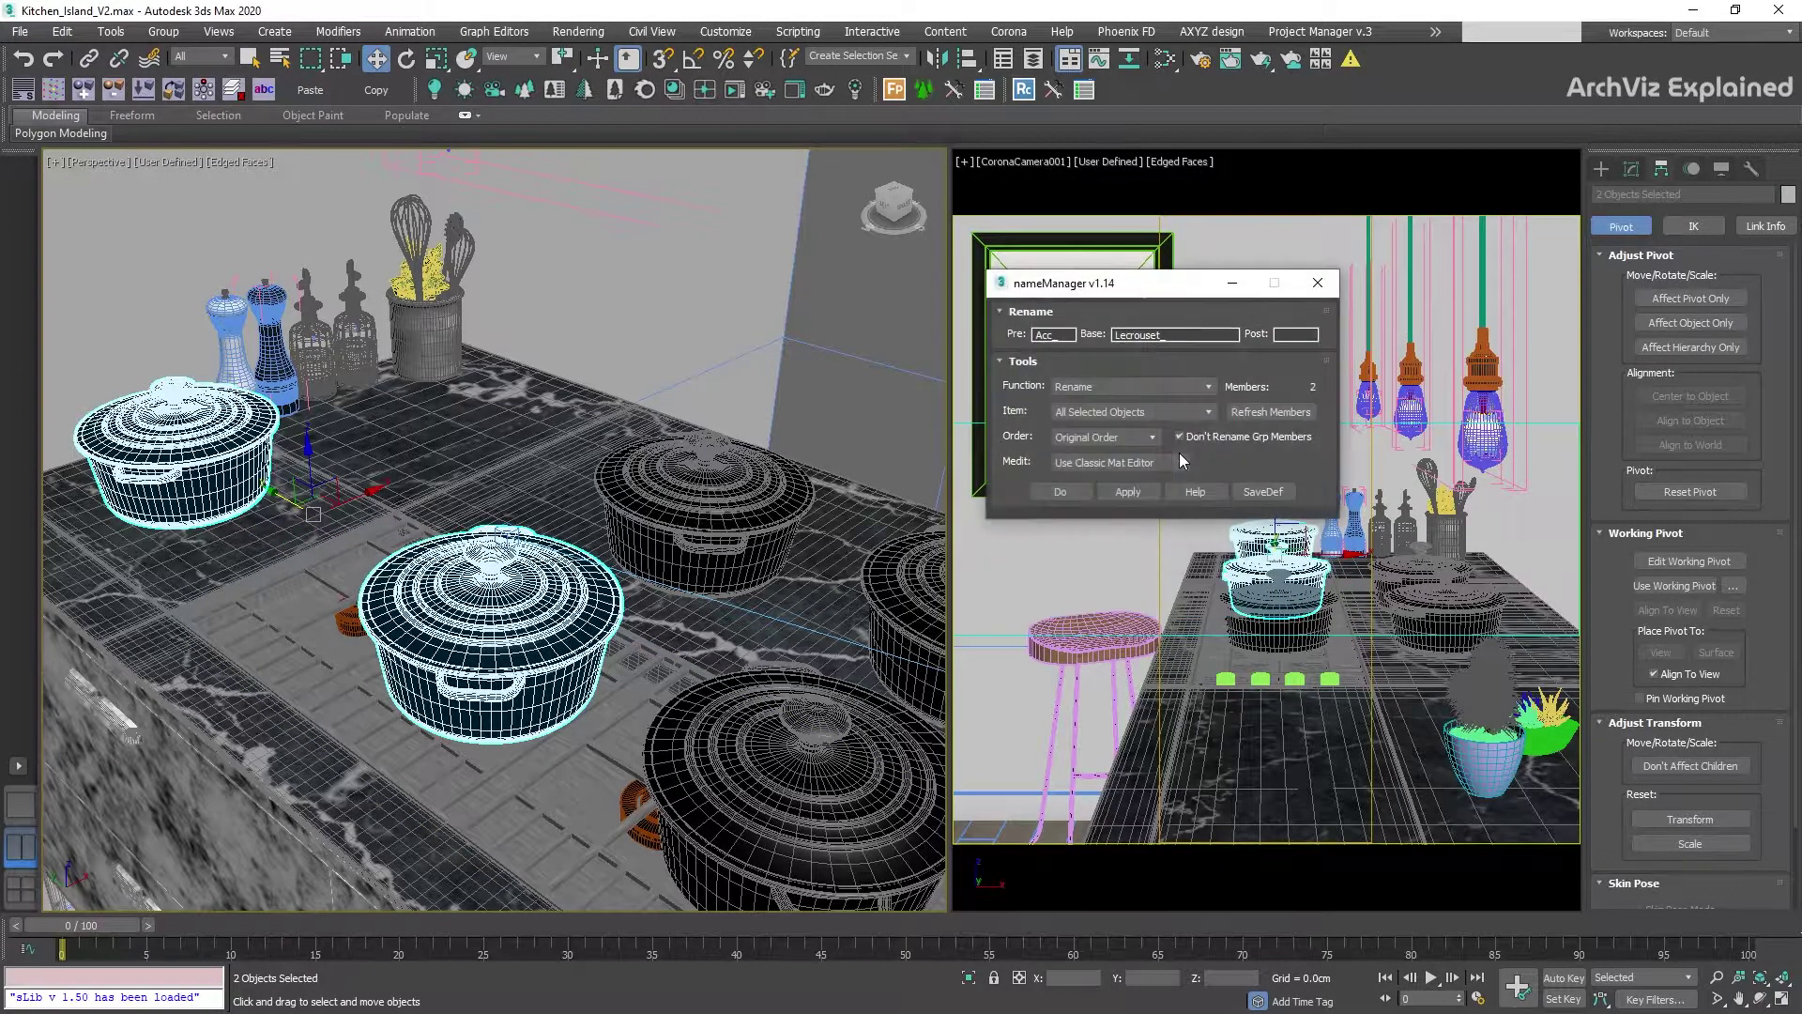
{"action": "left_click", "coordinate": [1122, 494]}
{"action": "left_click", "coordinate": [429, 645]}
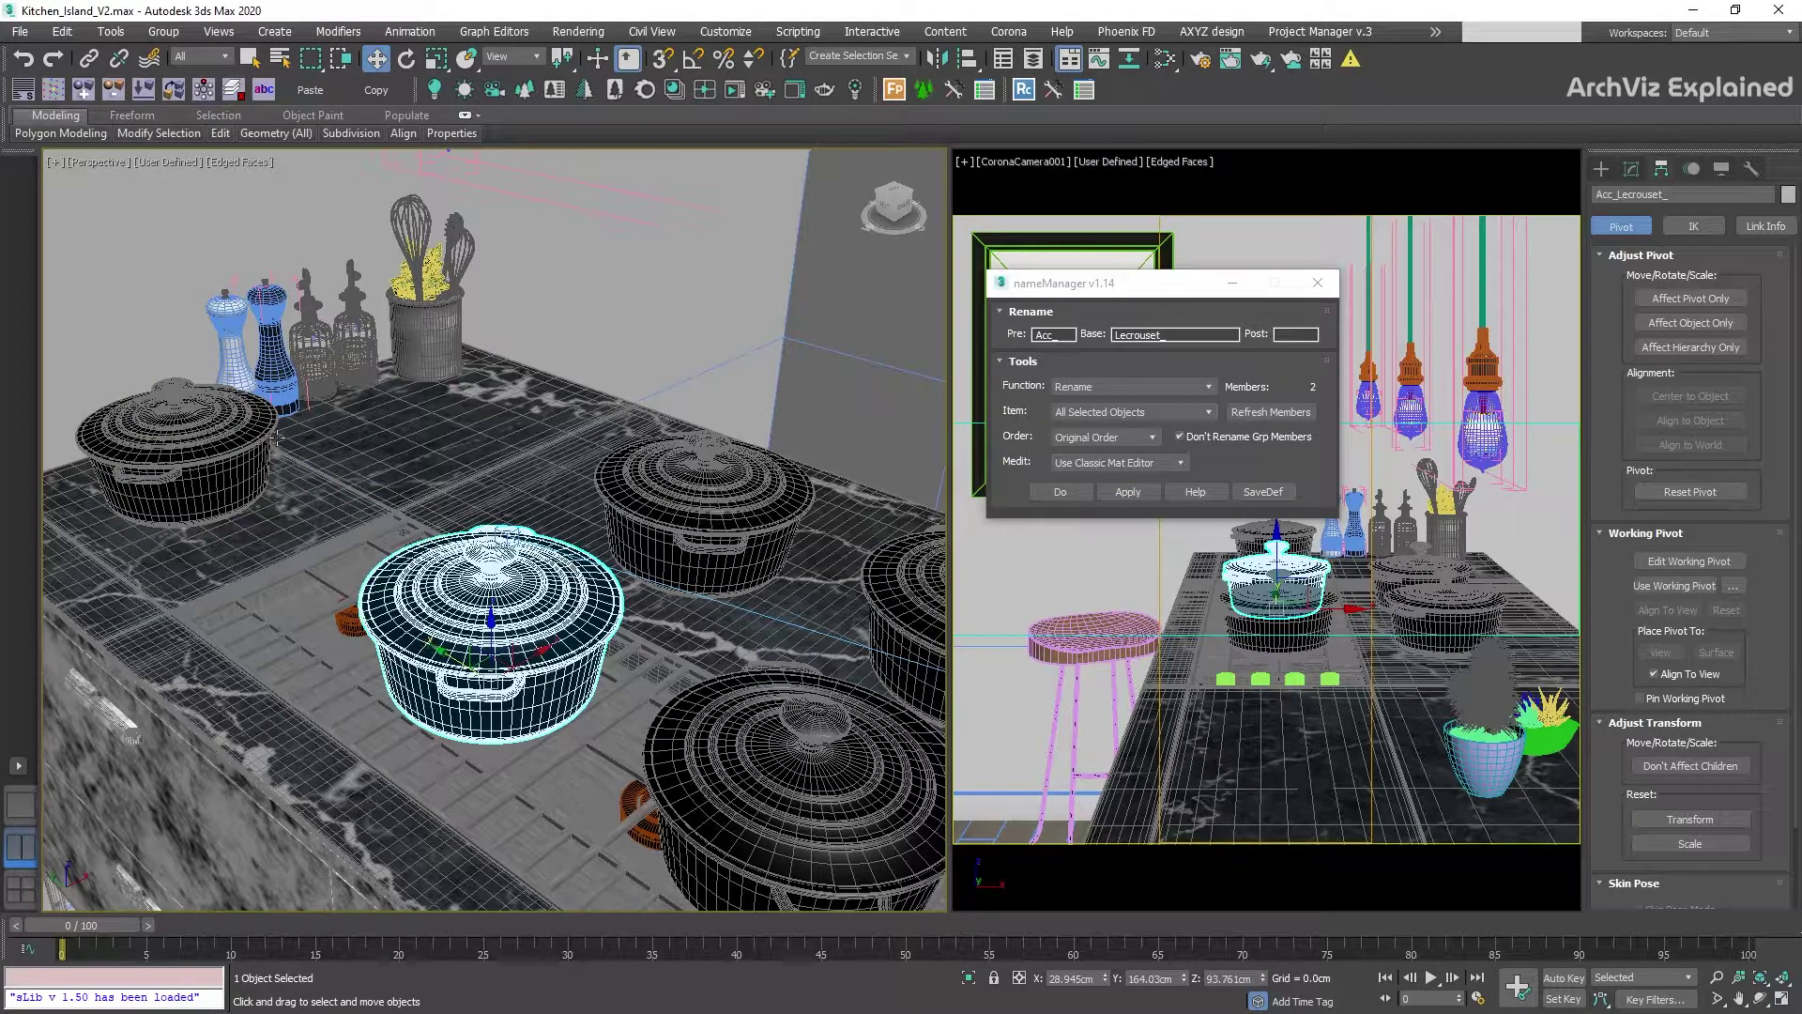
{"action": "left_click", "coordinate": [179, 451]}
{"action": "left_click", "coordinate": [477, 656], "text": "ctrl"}
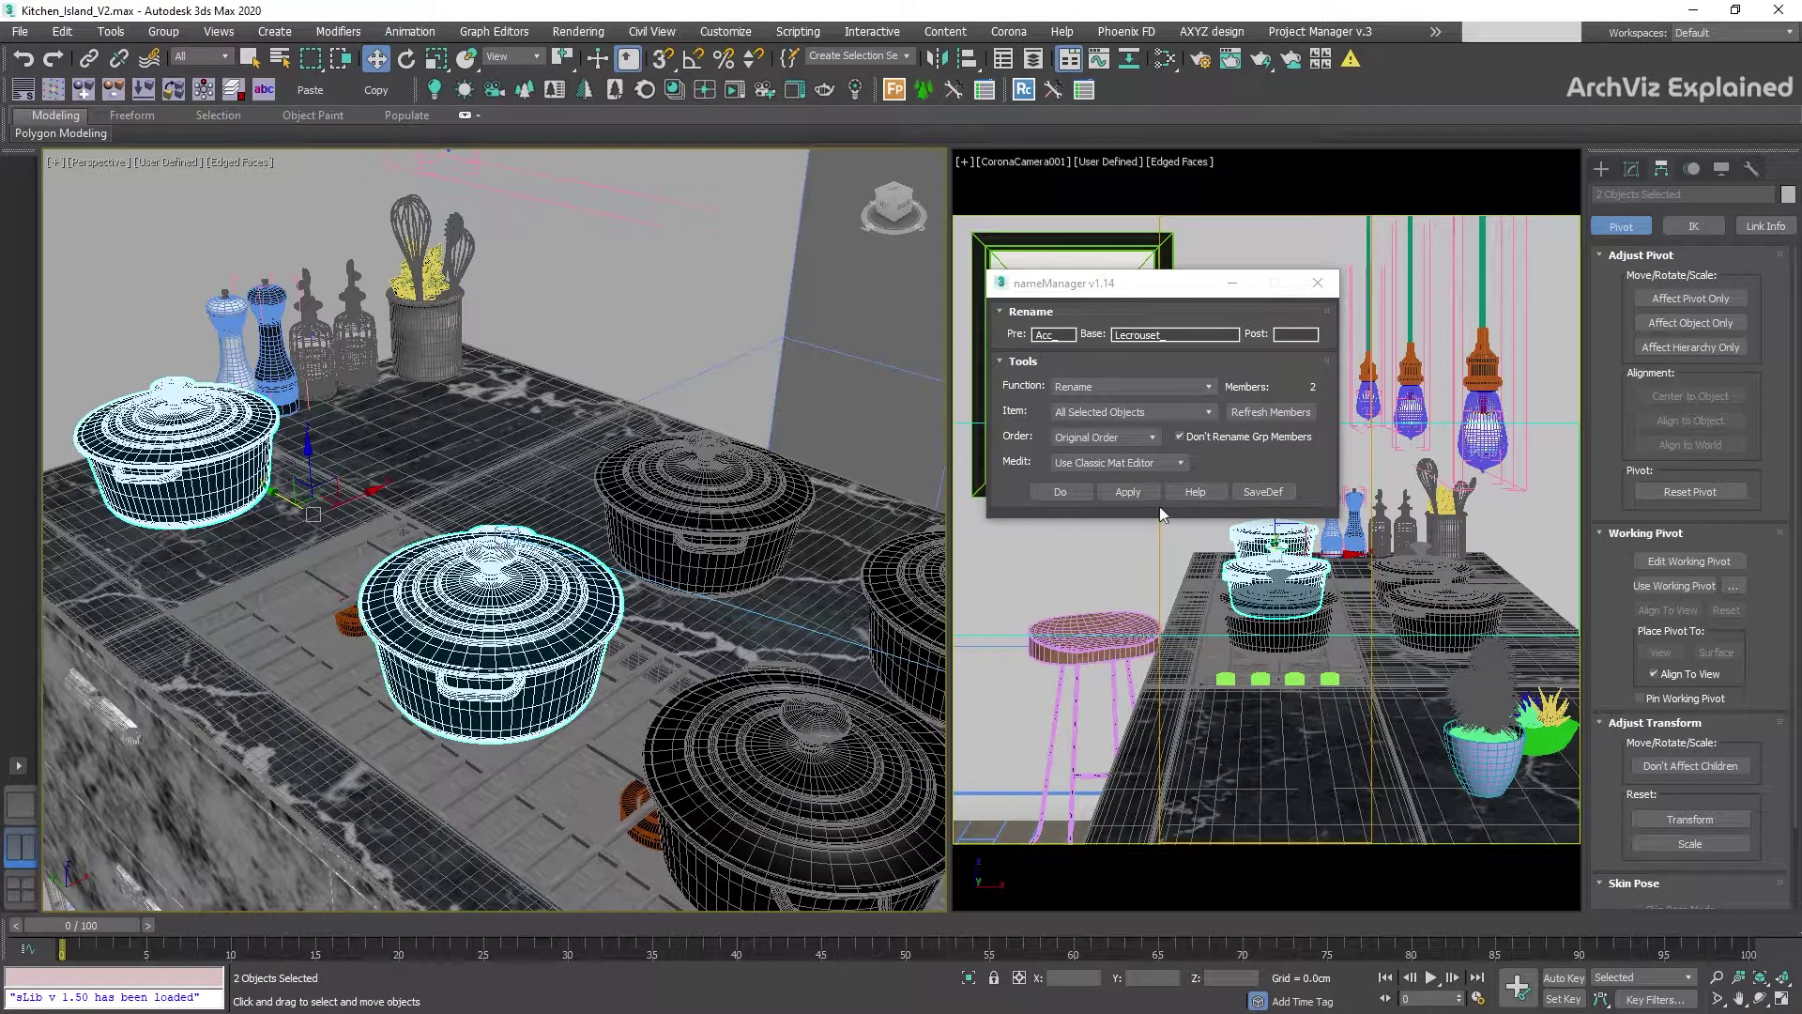
Convert the pot names to UPPERCASE.
{"action": "left_click", "coordinate": [1079, 310]}
{"action": "left_click", "coordinate": [1131, 386]}
{"action": "left_click", "coordinate": [1140, 490]}
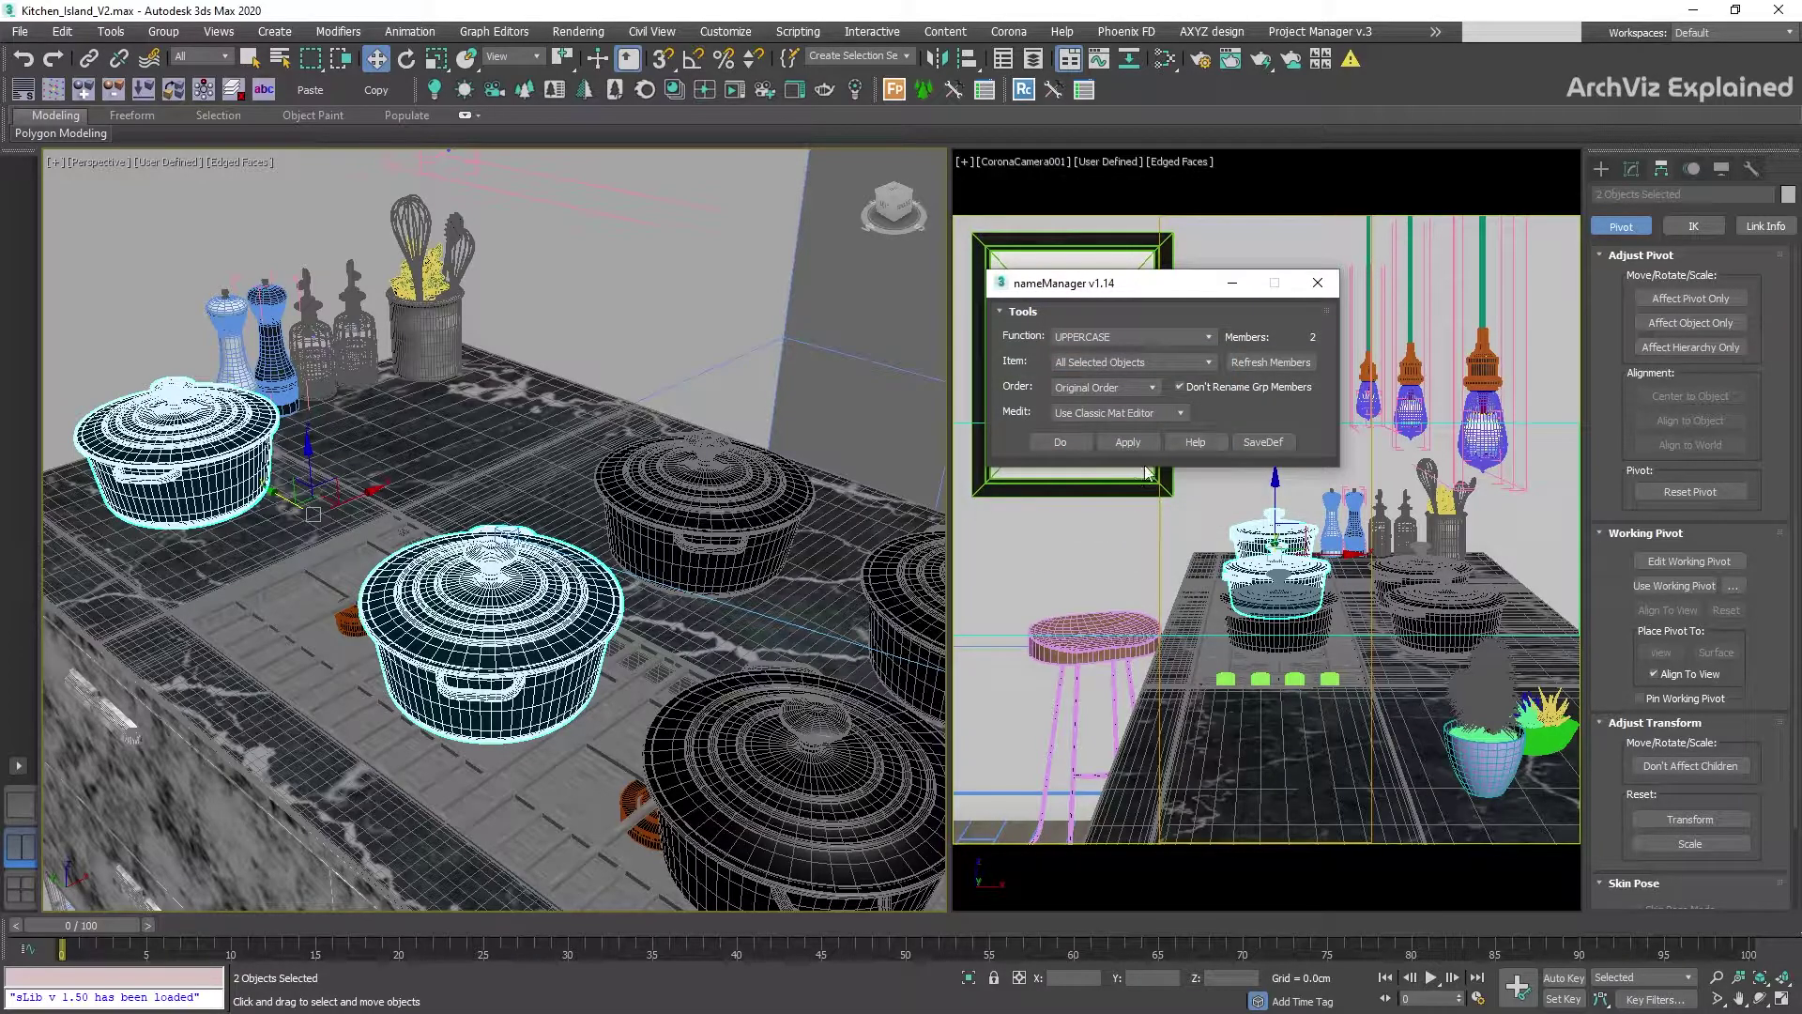
{"action": "left_click", "coordinate": [570, 646]}
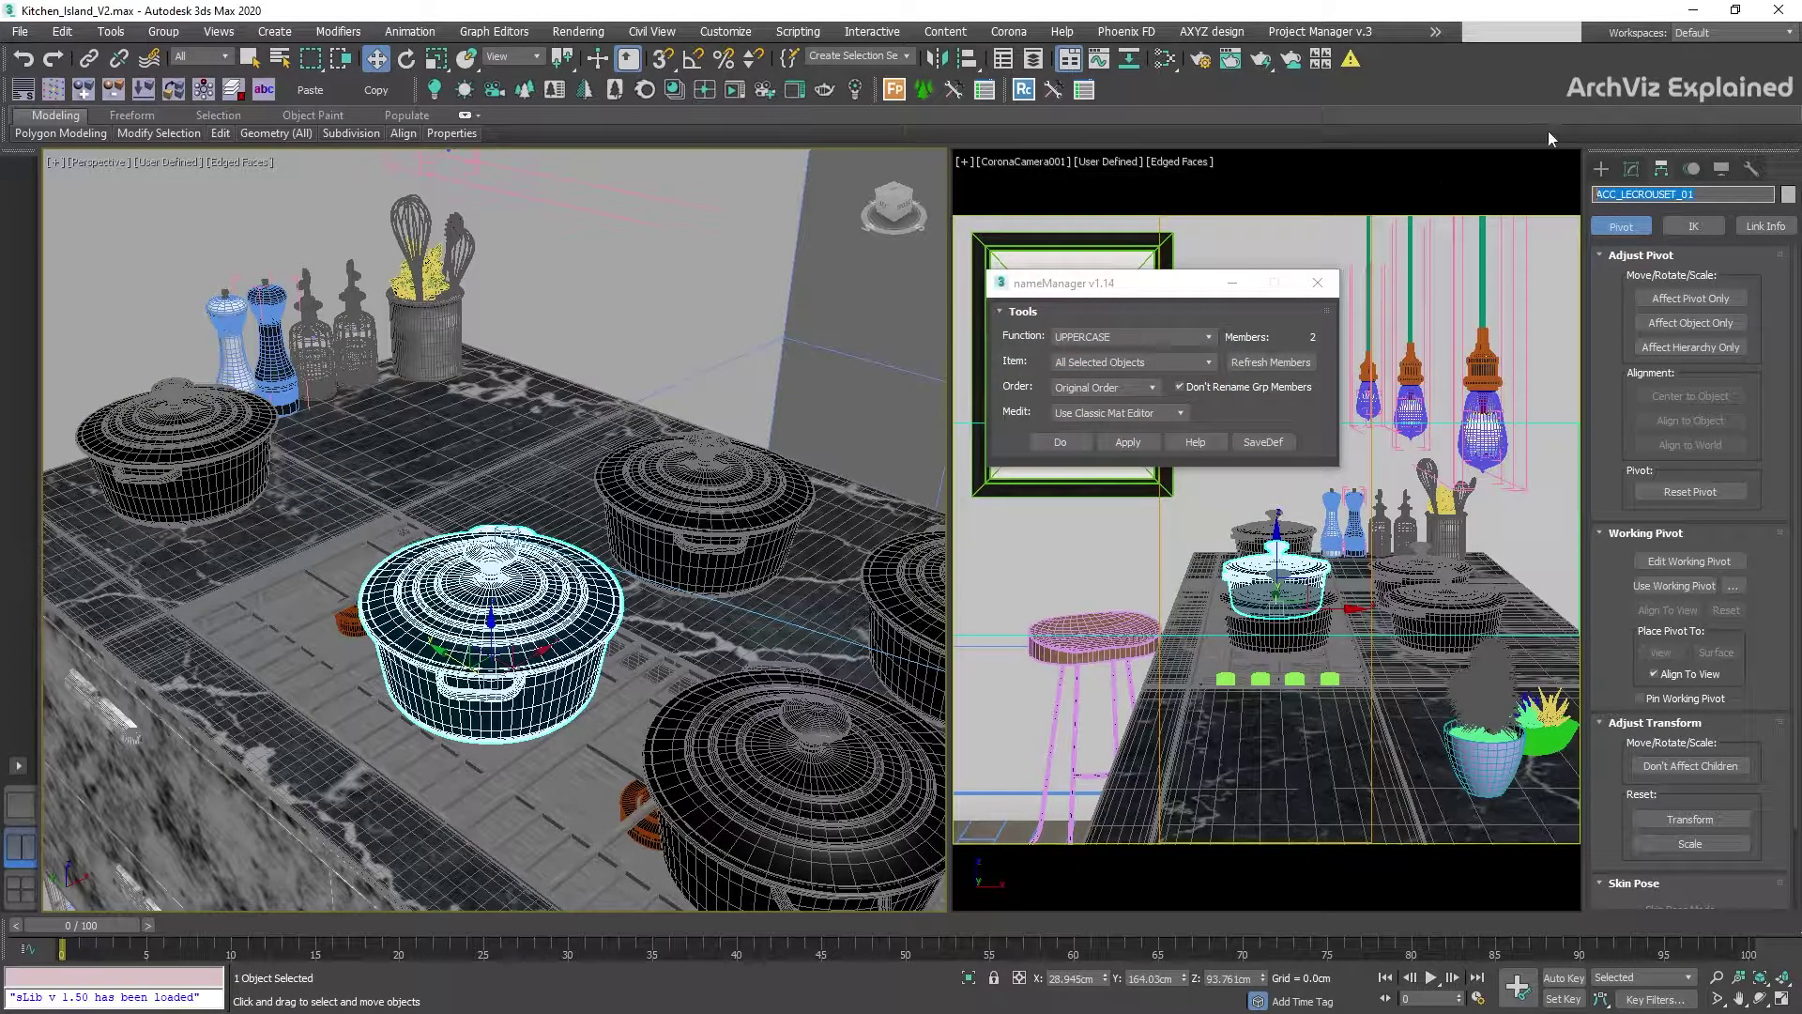
Convert the pot's name to lowercase, then to UpperCamelCase.
{"action": "left_click", "coordinate": [1131, 336]}
{"action": "left_click", "coordinate": [1126, 454]}
{"action": "left_click", "coordinate": [1059, 443]}
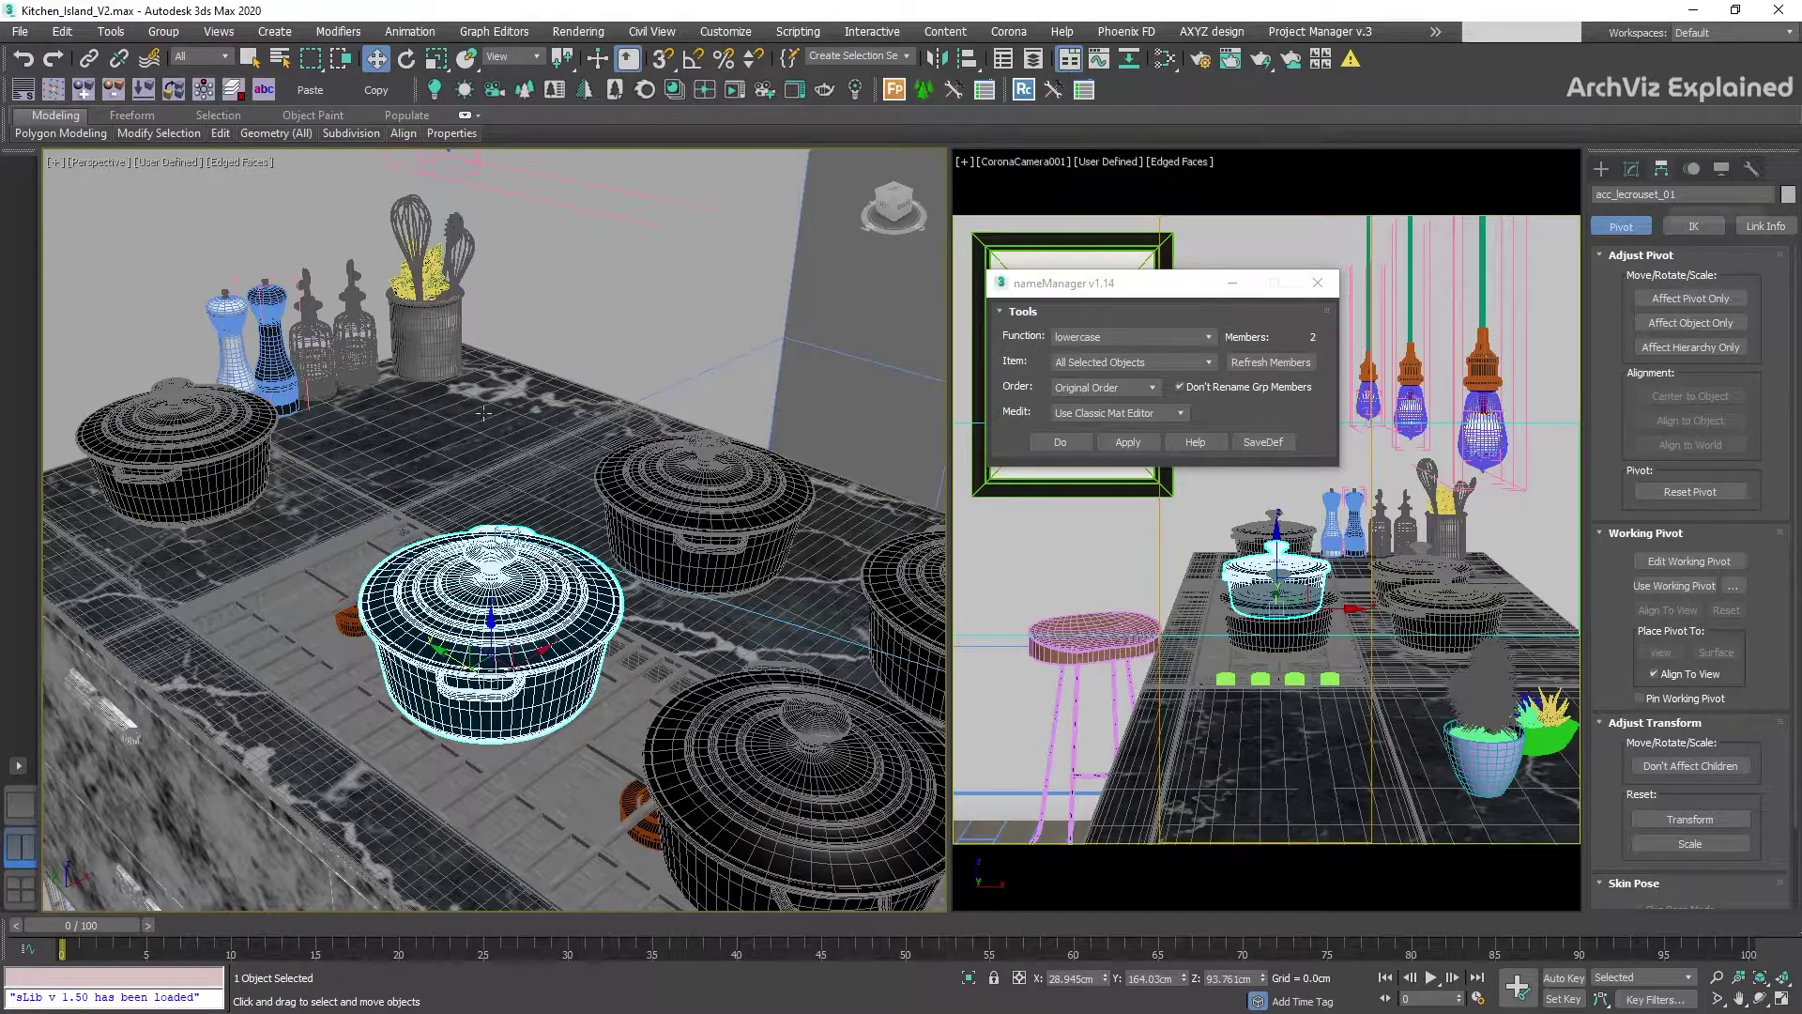
{"action": "left_click", "coordinate": [1132, 336]}
{"action": "left_click", "coordinate": [1127, 470]}
{"action": "left_click", "coordinate": [1060, 442]}
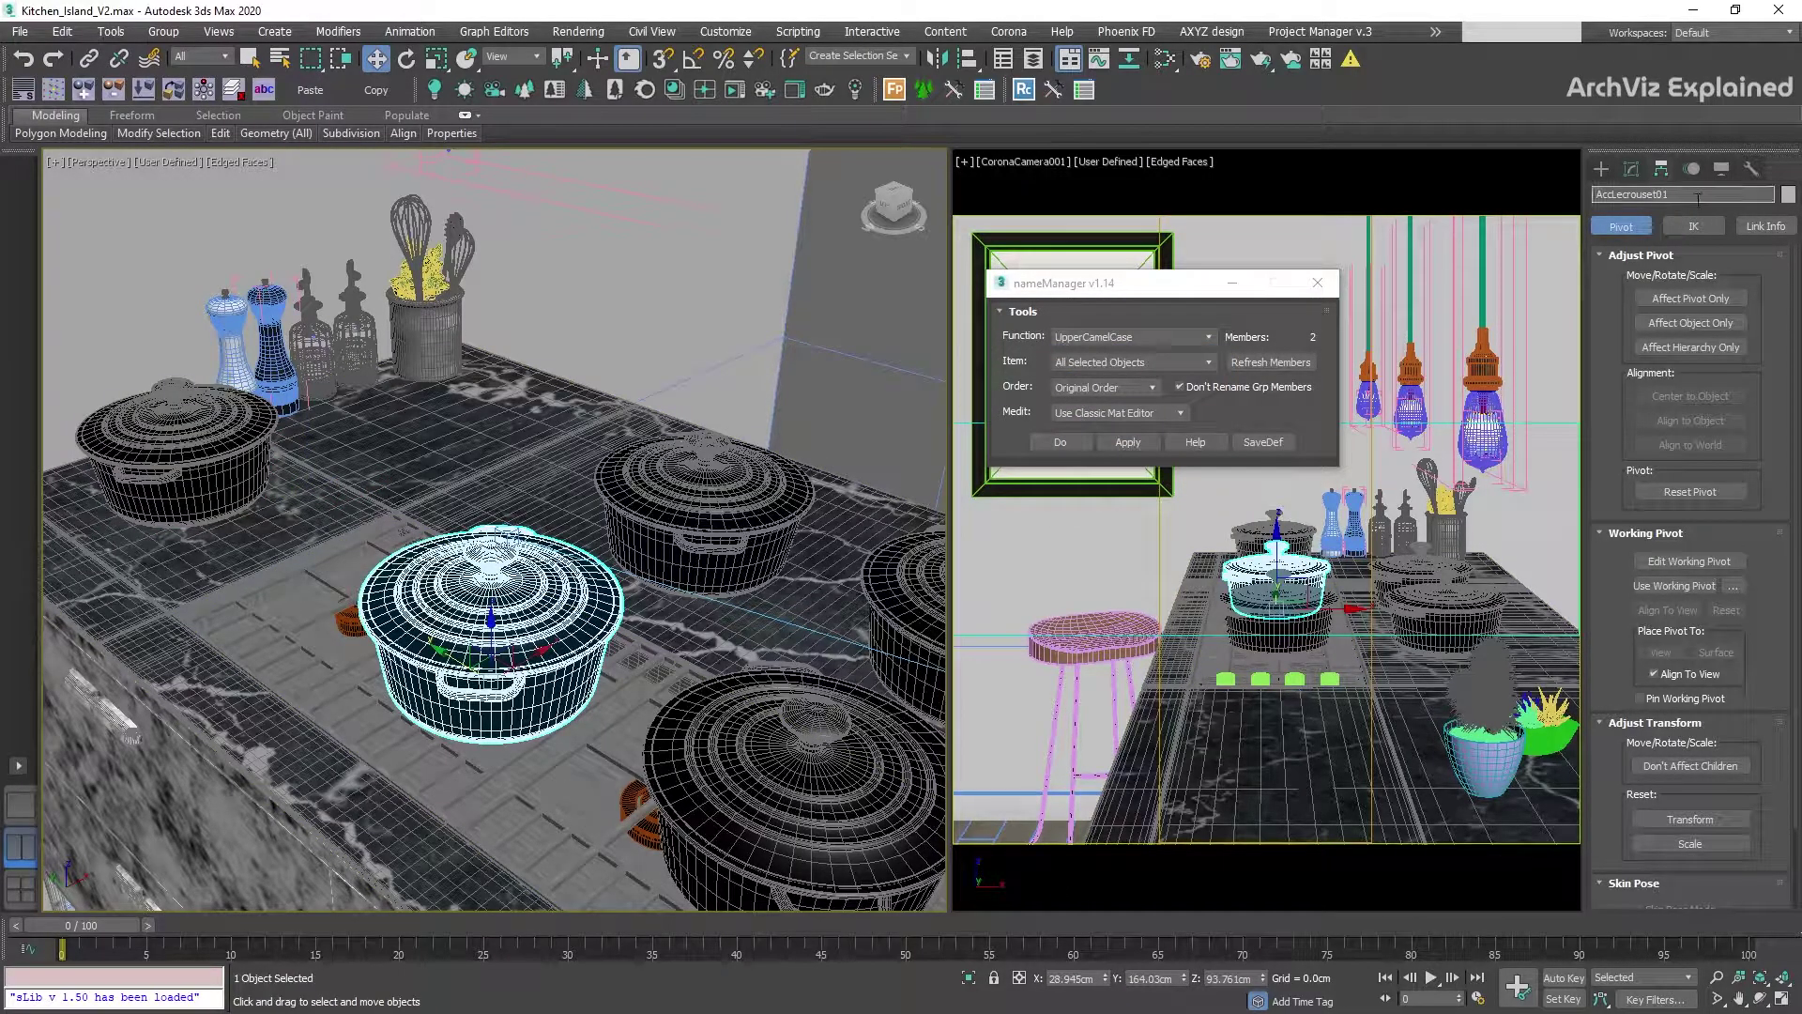
Reselect the left pot and set the function back to Rename + Append Number.
{"action": "left_click", "coordinate": [178, 442], "text": "ctrl"}
{"action": "left_click", "coordinate": [1105, 336]}
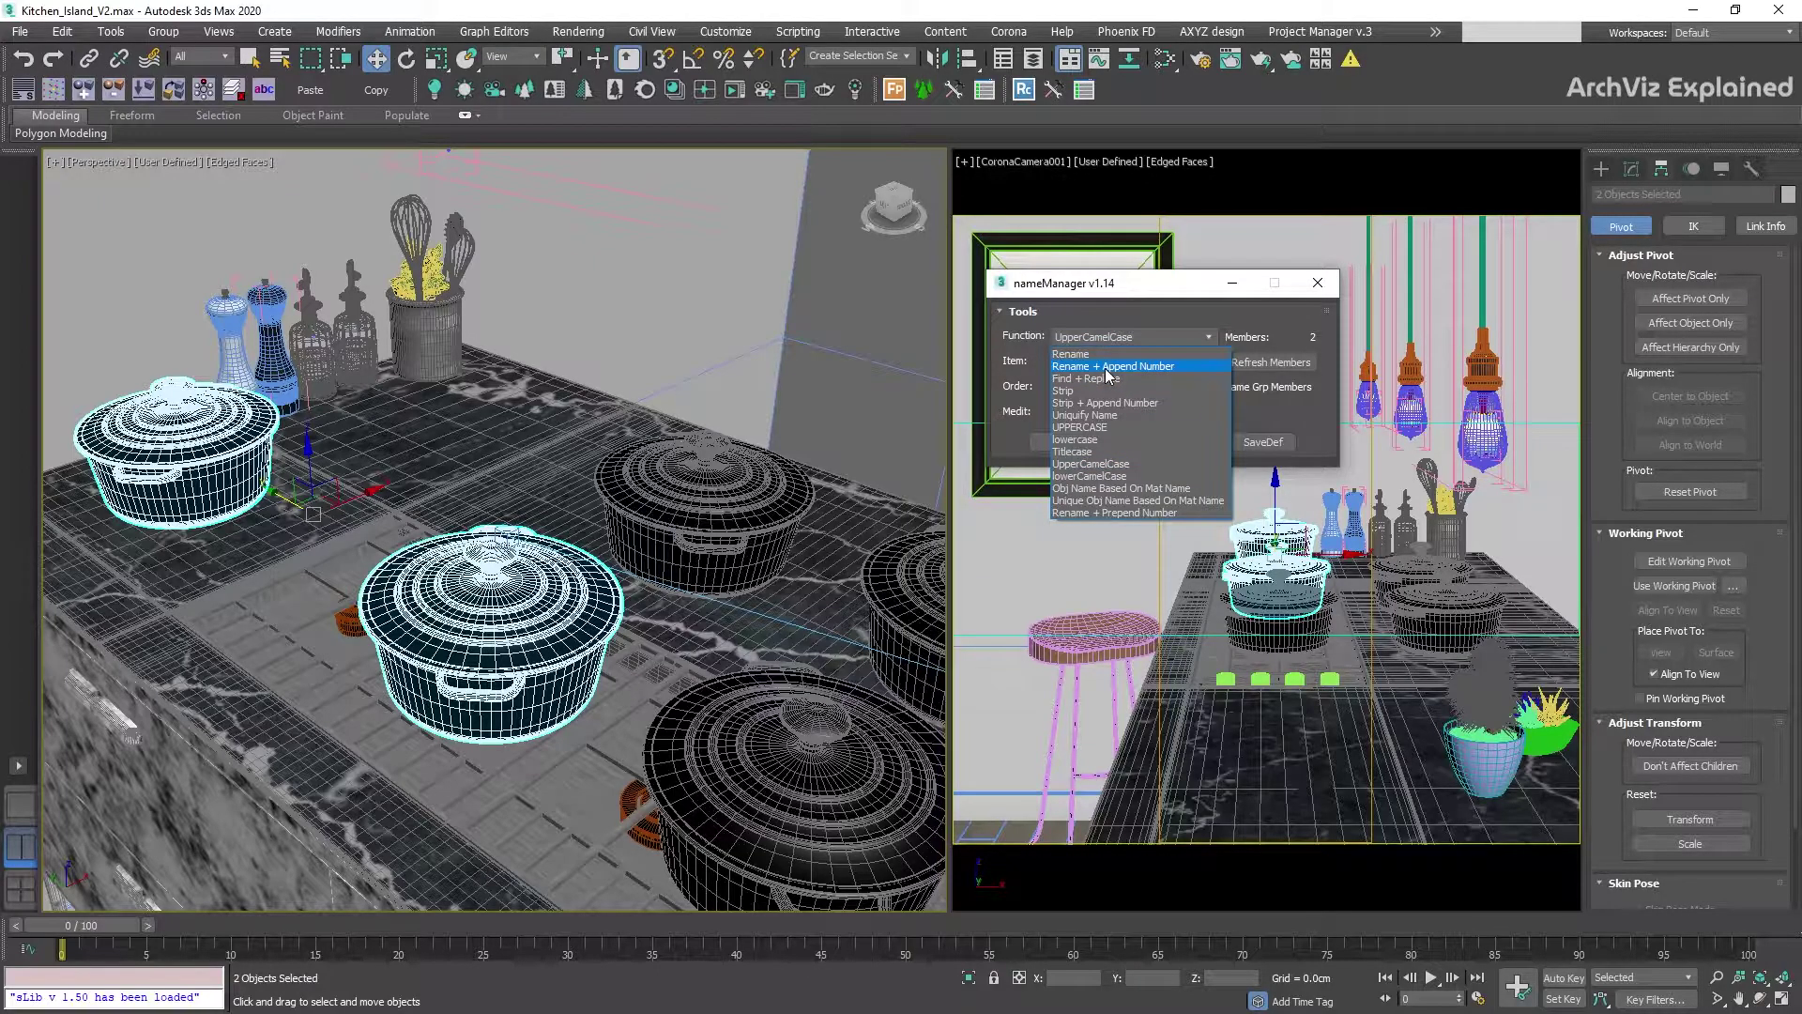
{"action": "left_click", "coordinate": [1108, 366]}
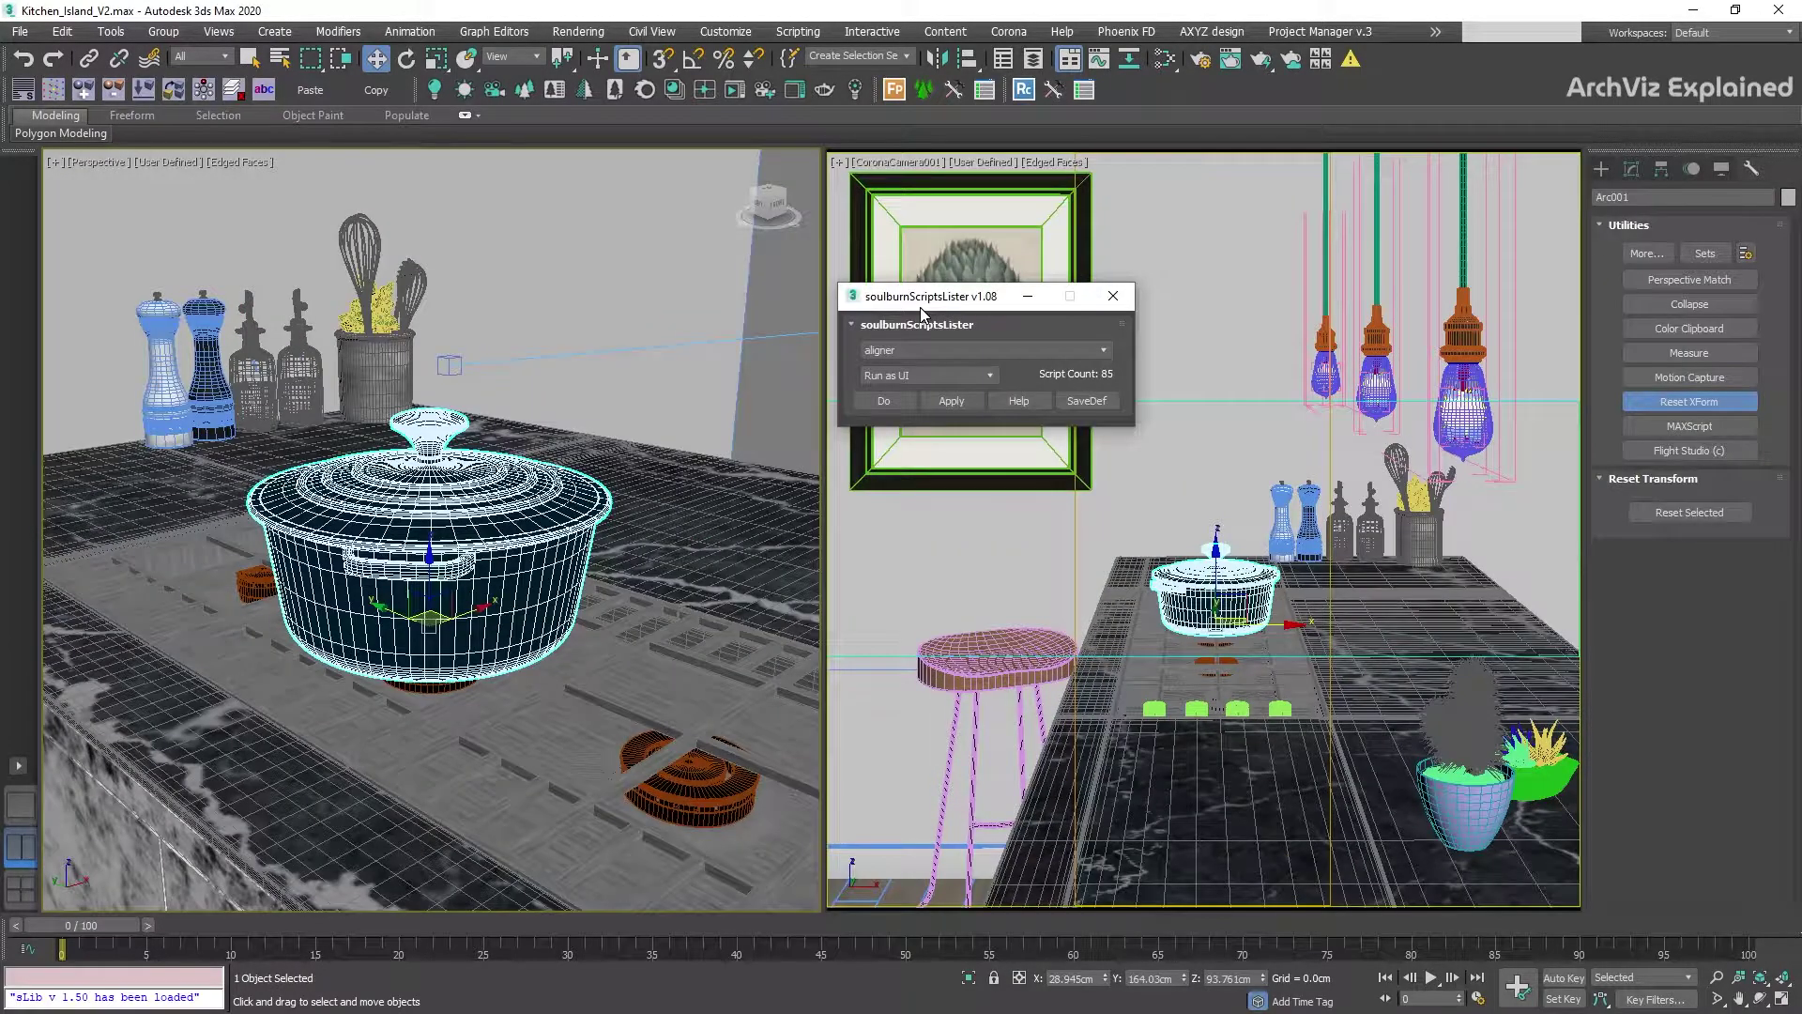
Browse the dropdown of 85 available Soulburn scripts in soulburnScriptsLister.
{"action": "left_click", "coordinate": [993, 351]}
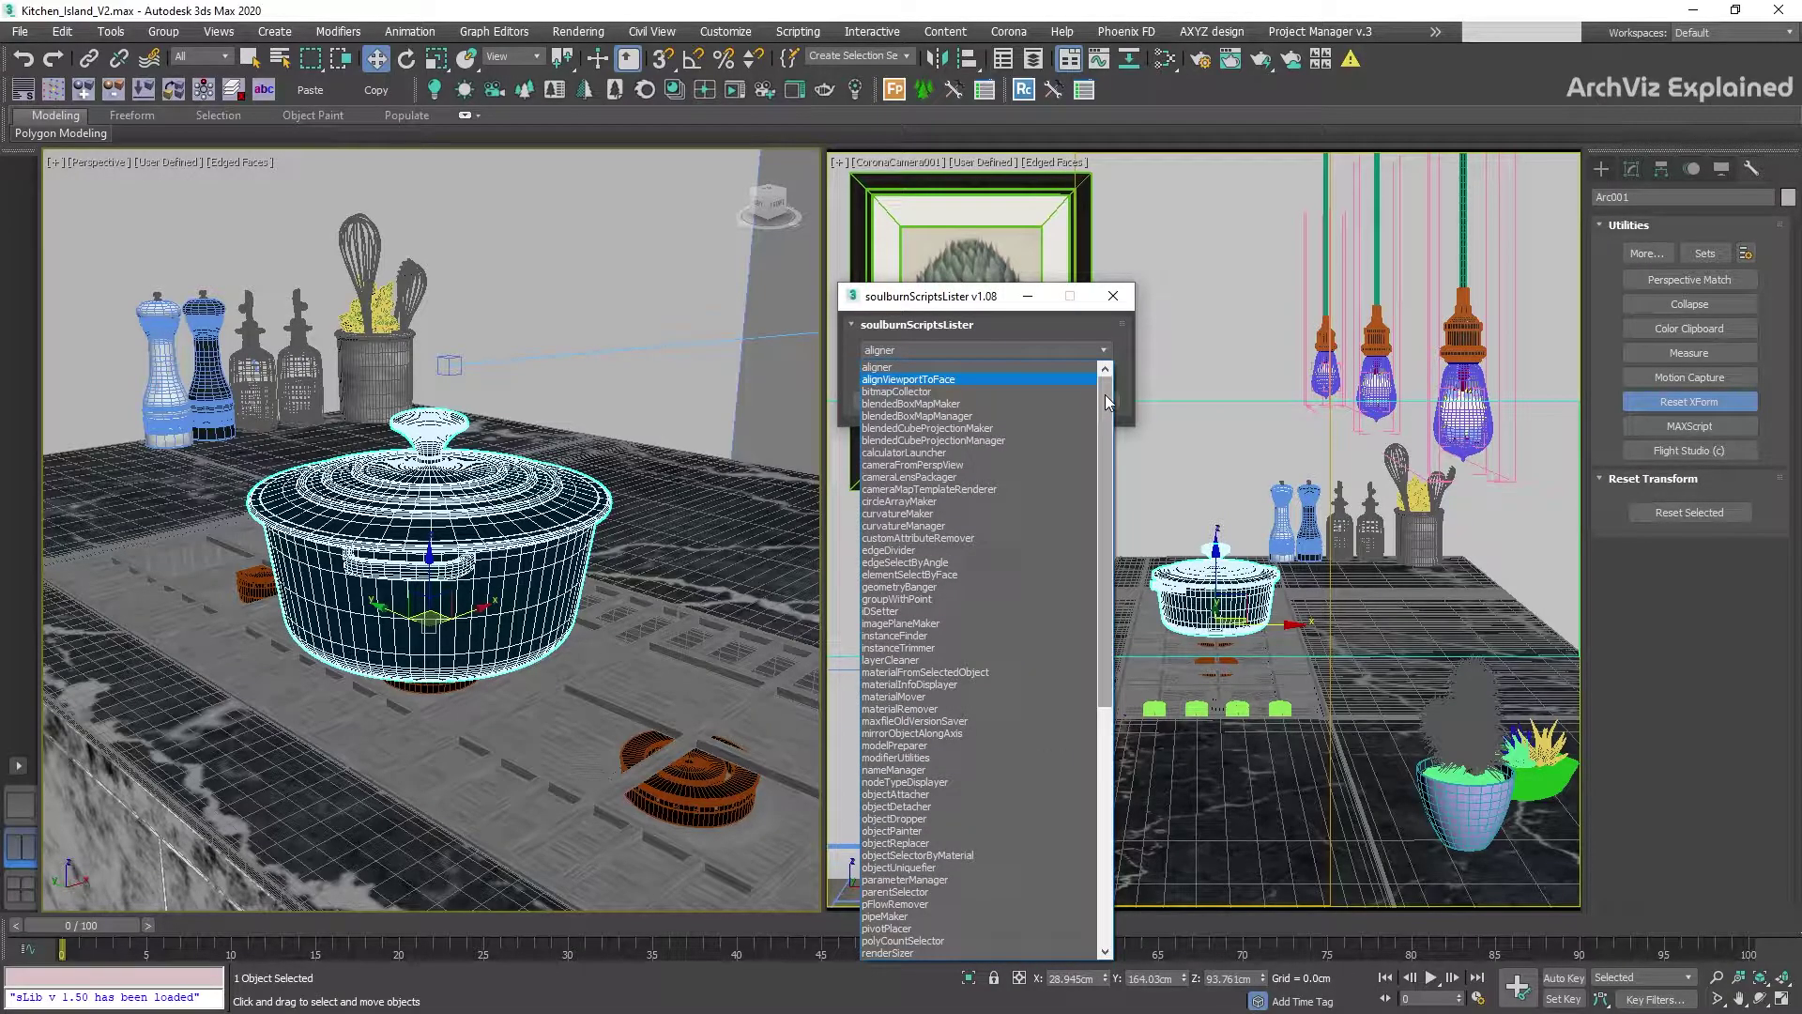
{"action": "left_click_drag", "start_coordinate": [1106, 394], "coordinate": [1113, 667]}
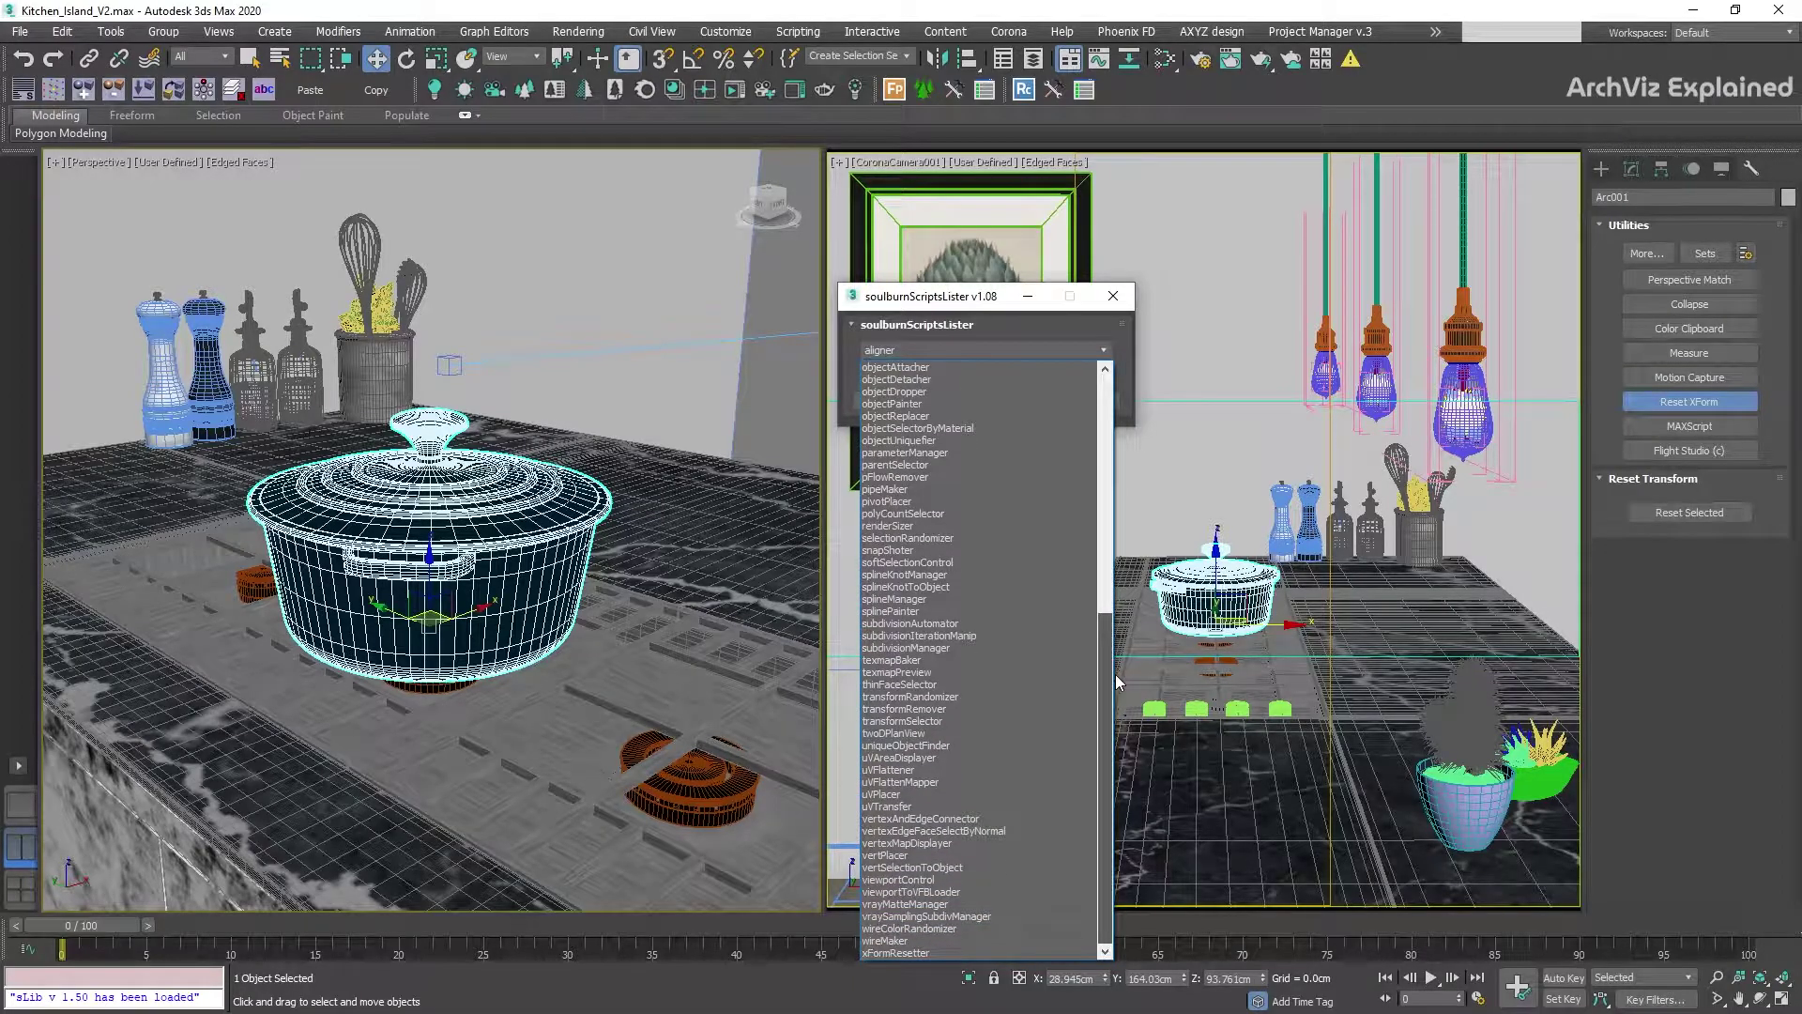